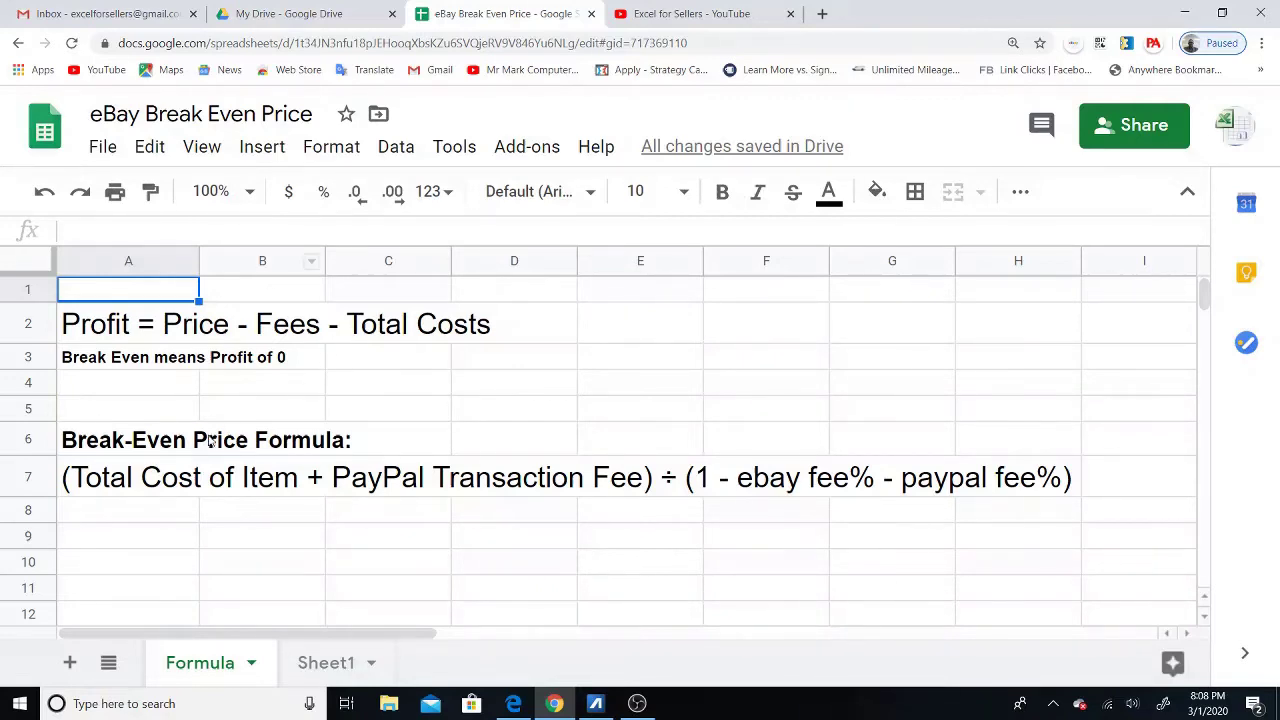
# Step: Review the row 7 break-even formula text on the Formula sheet
pyautogui.click(138, 410)
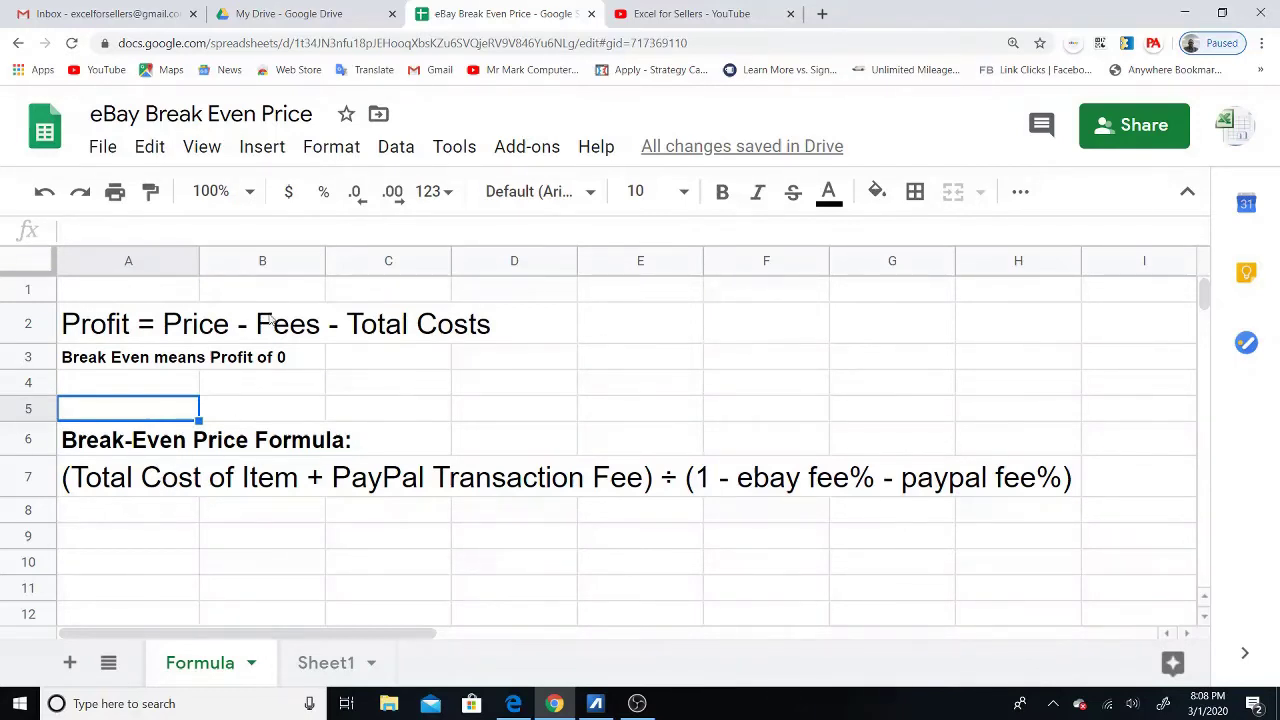
pyautogui.click(121, 486)
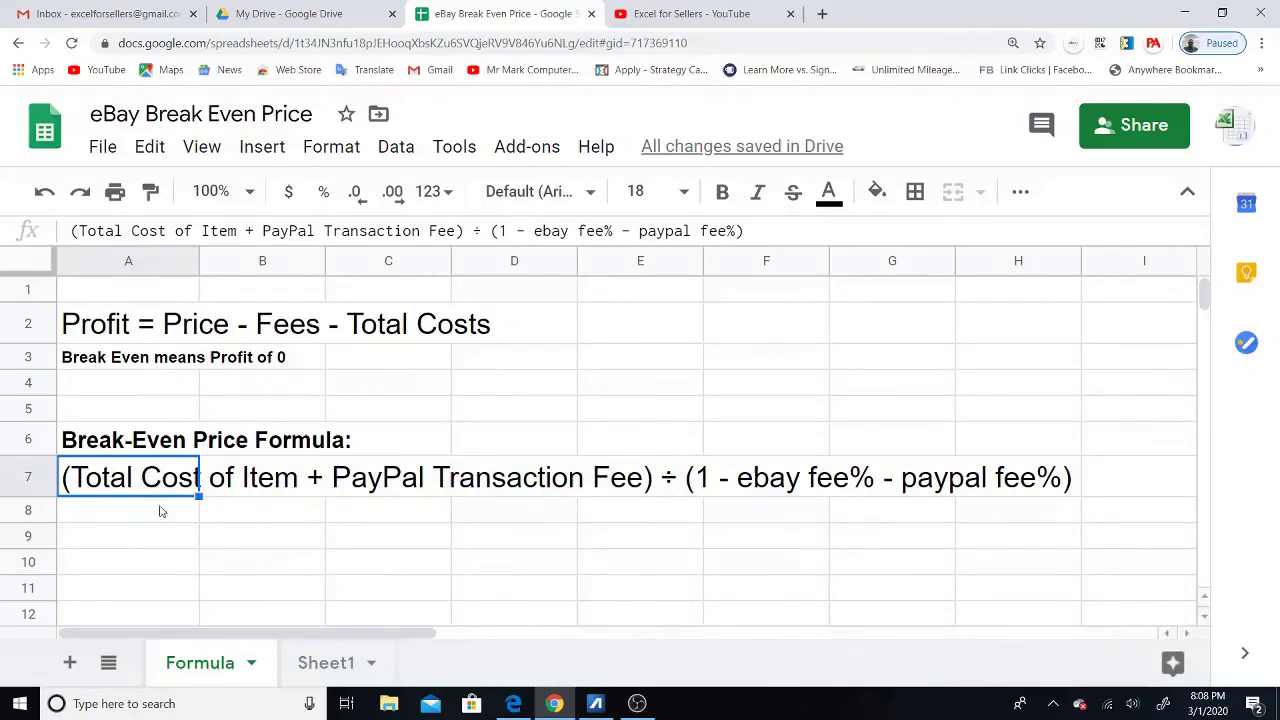
pyautogui.click(176, 512)
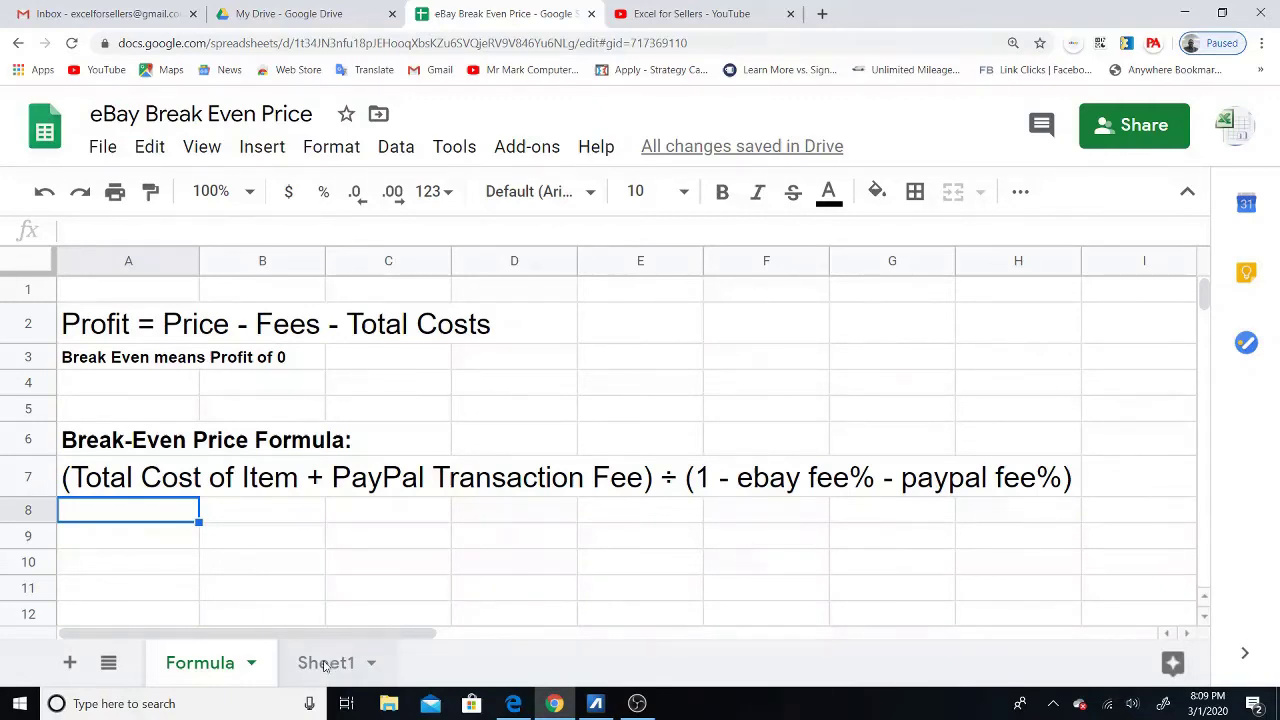
# Step: Enter a $50.00 total cost in cell A2 of Sheet1
pyautogui.click(324, 664)
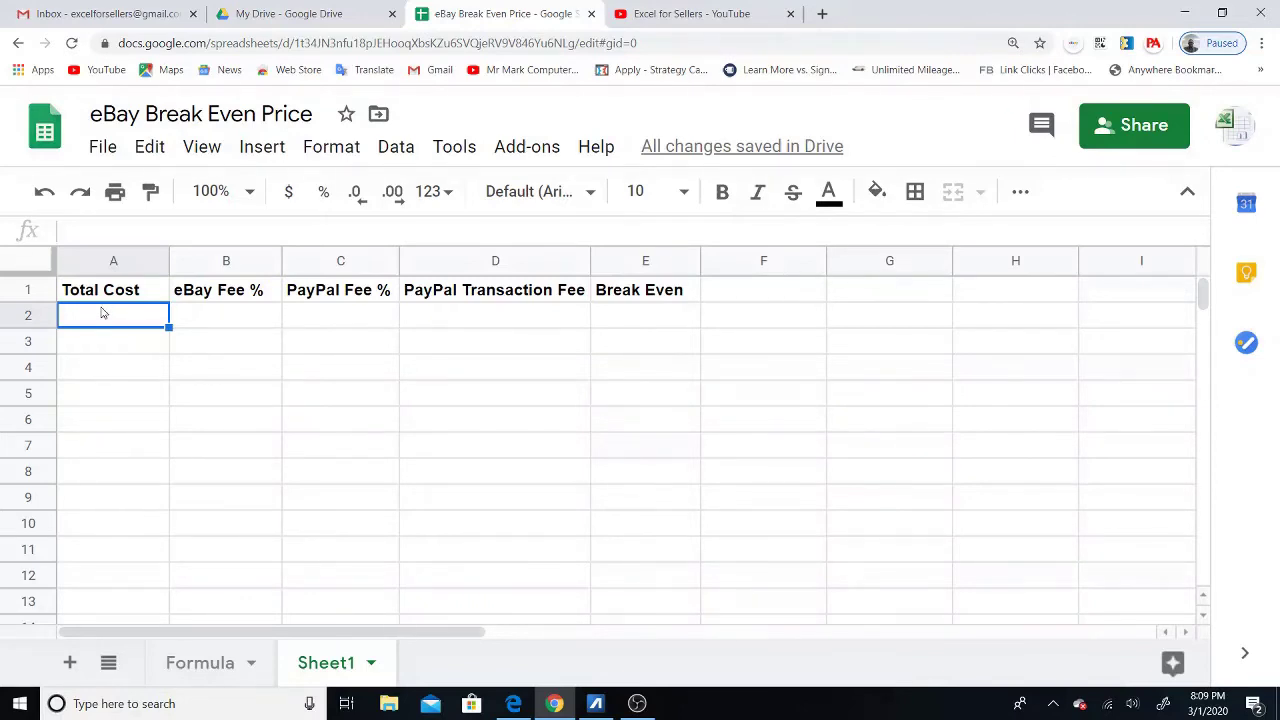
pyautogui.hotkey('ctrl', '+')
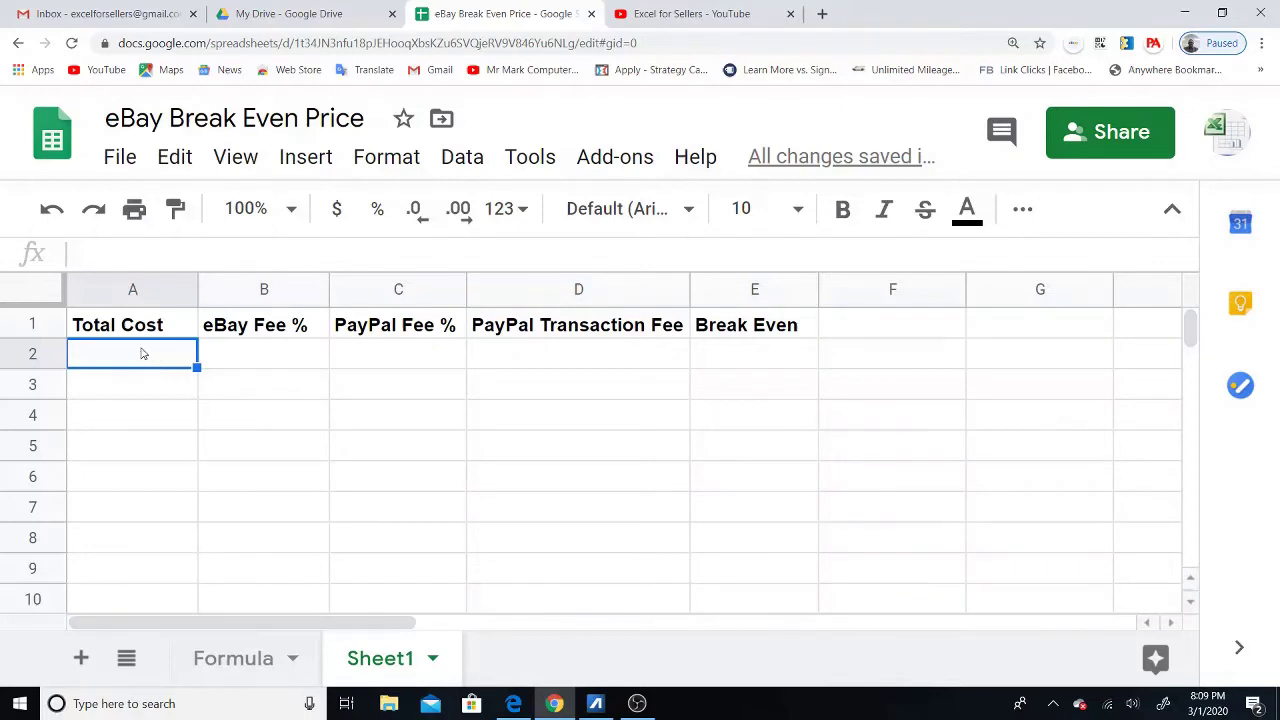
pyautogui.write('50')
pyautogui.click(243, 362)
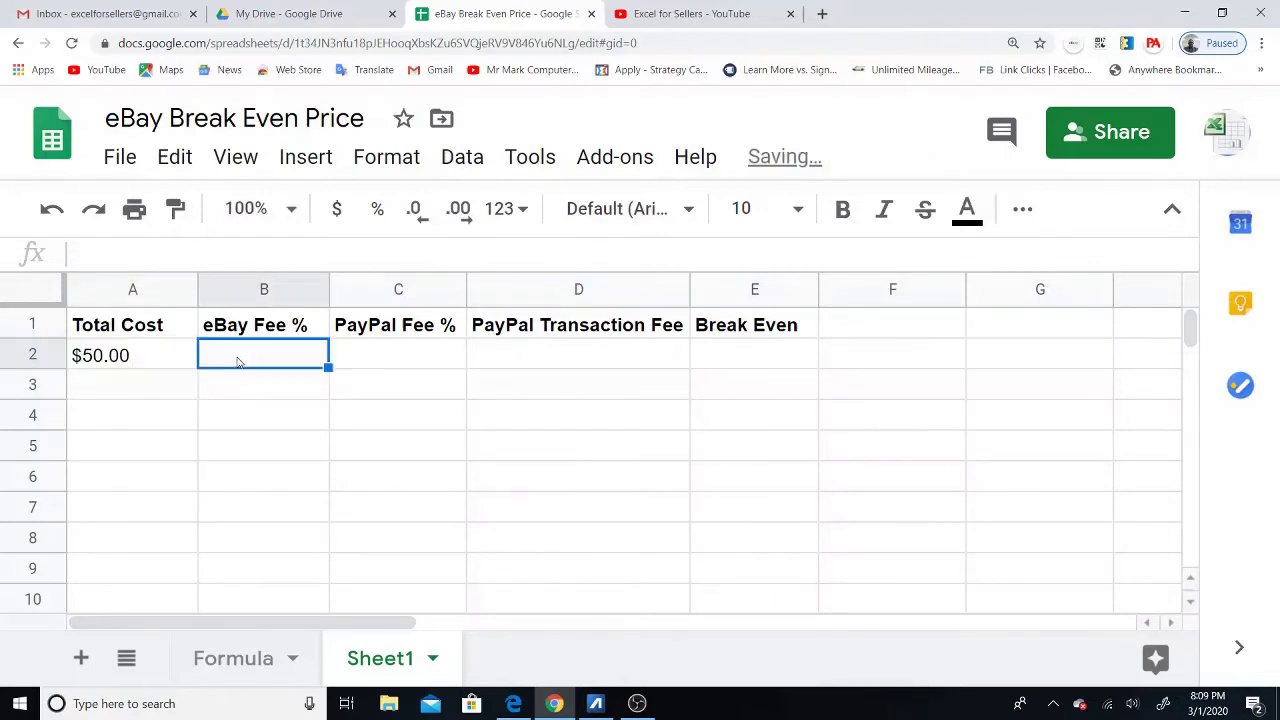
pyautogui.click(152, 362)
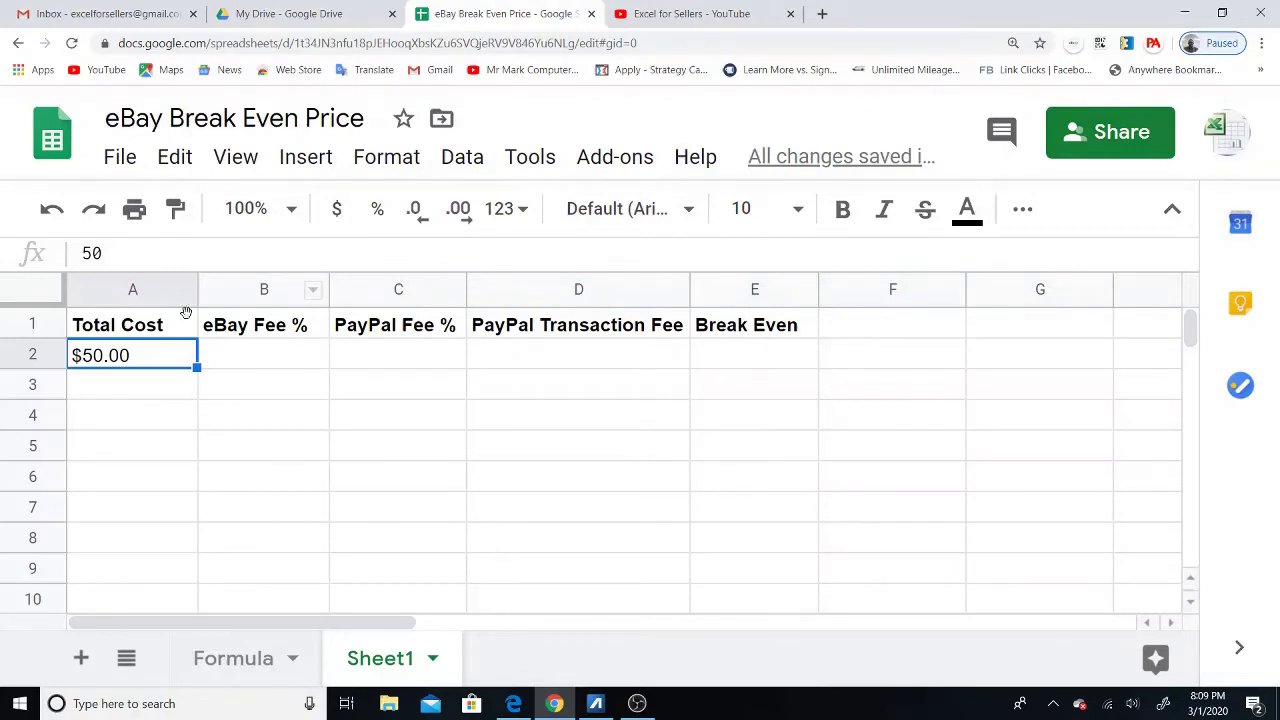
# Step: Enter a 10.00% eBay fee, 2.90% PayPal fee and $0.30 transaction fee in B2–D2
pyautogui.click(277, 359)
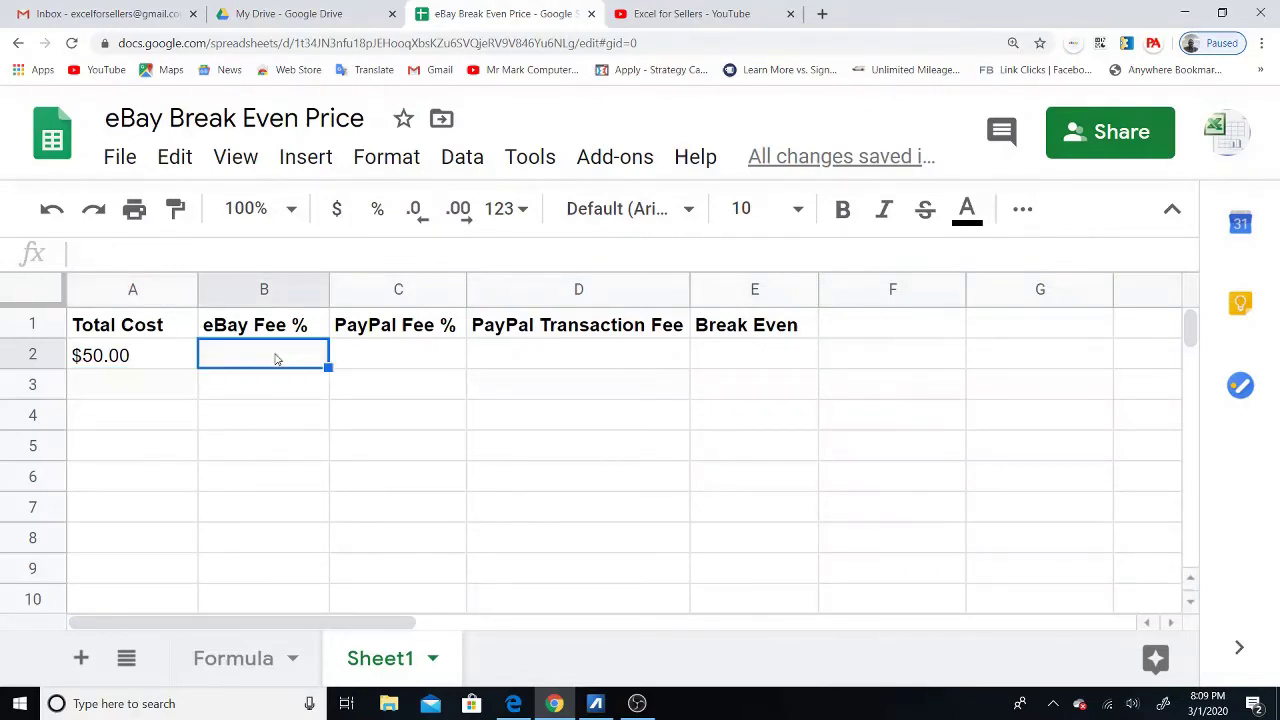
pyautogui.click(377, 208)
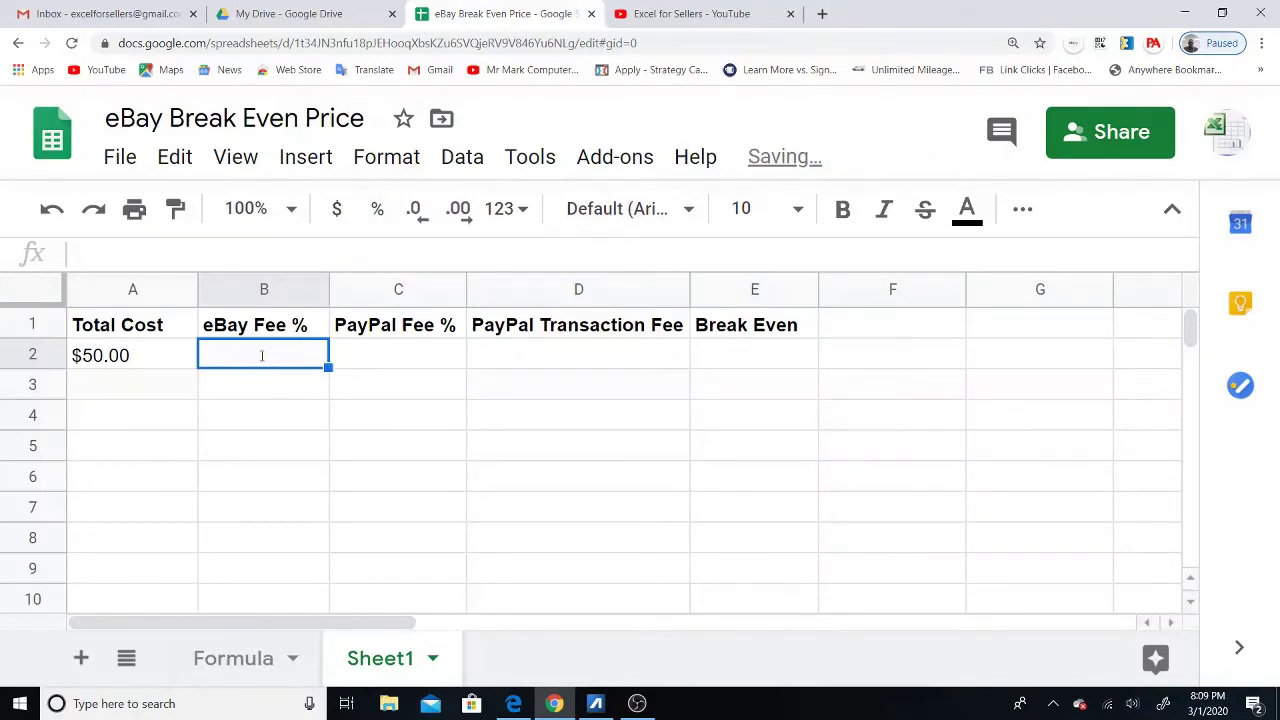
pyautogui.write('10')
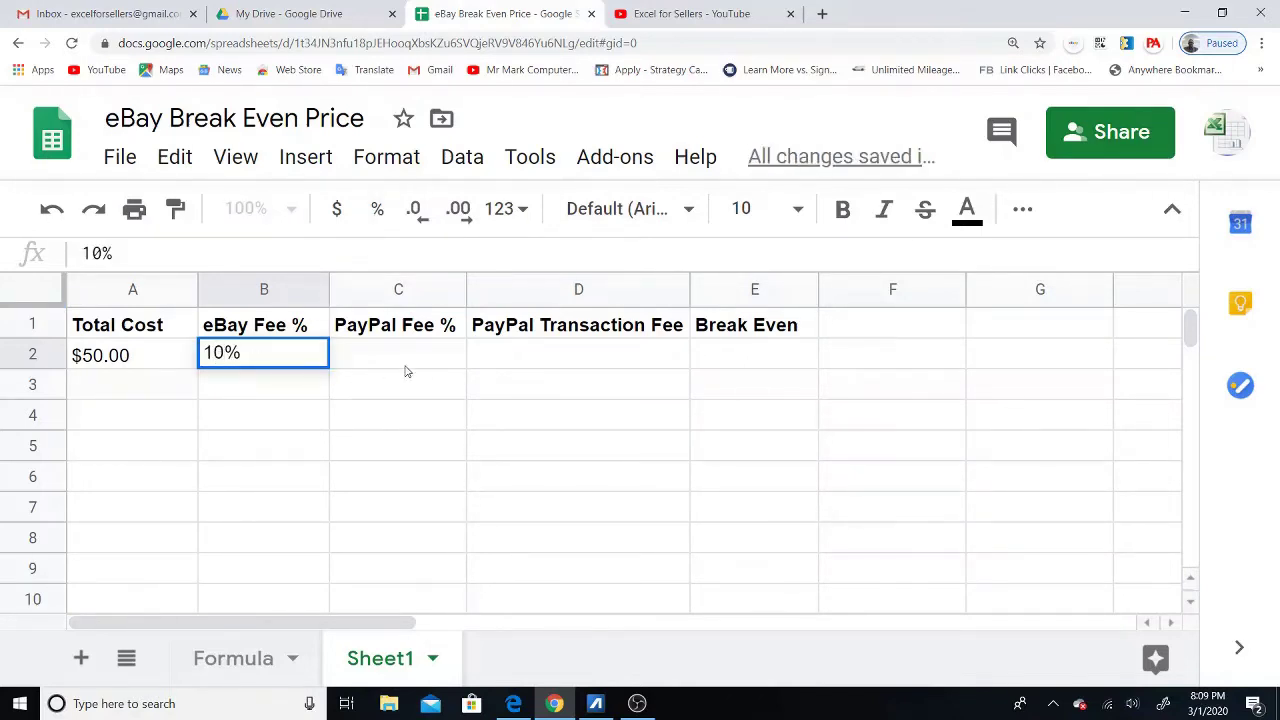
pyautogui.click(407, 362)
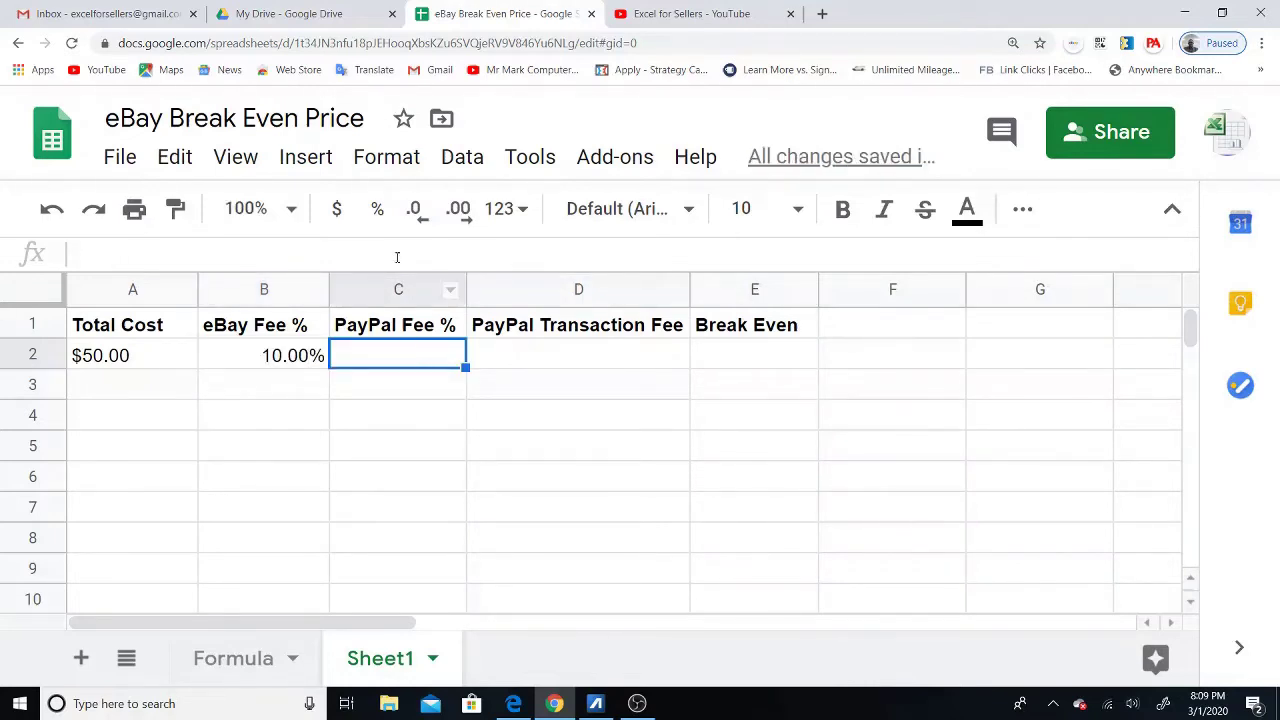
pyautogui.click(377, 208)
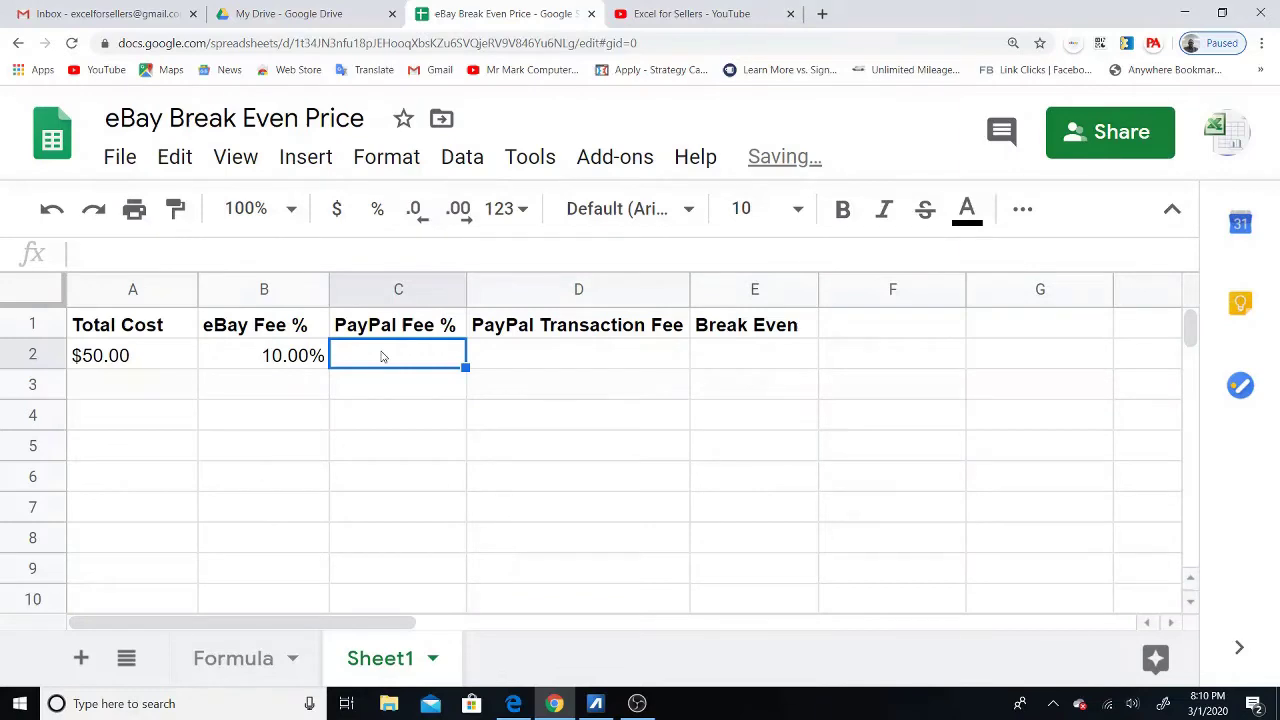
pyautogui.write('2.9')
pyautogui.click(519, 362)
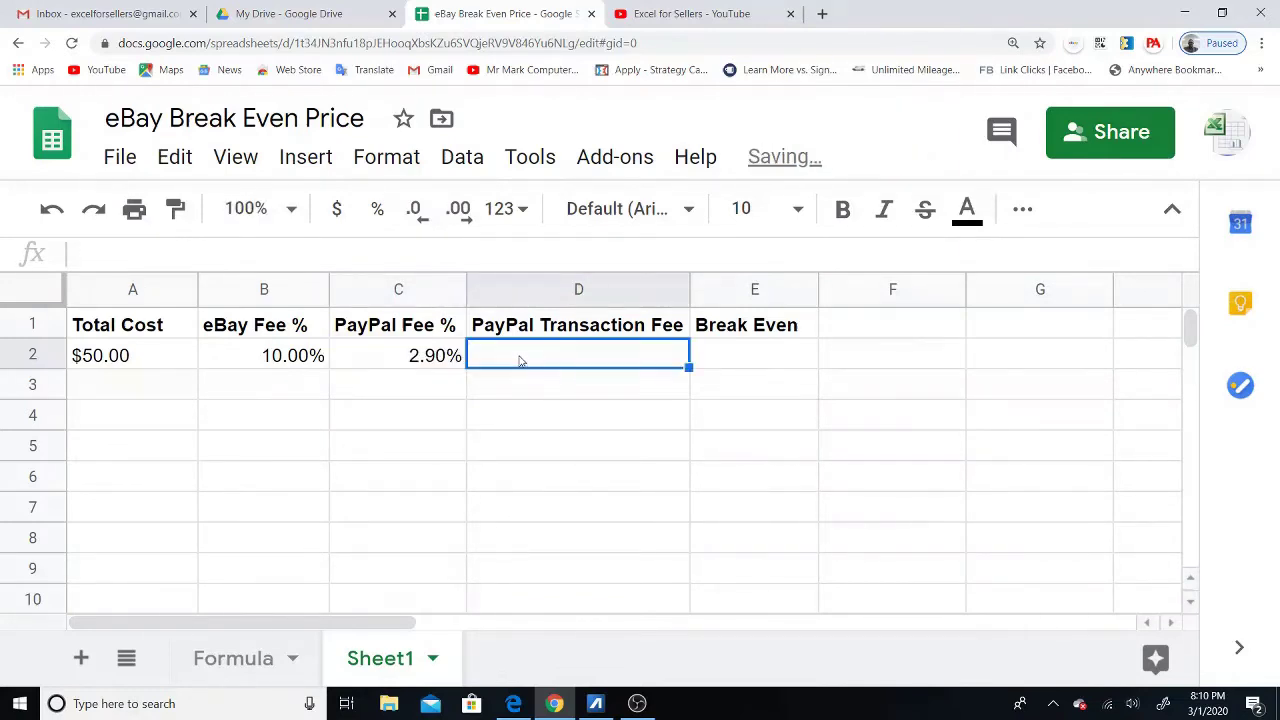
pyautogui.write('.')
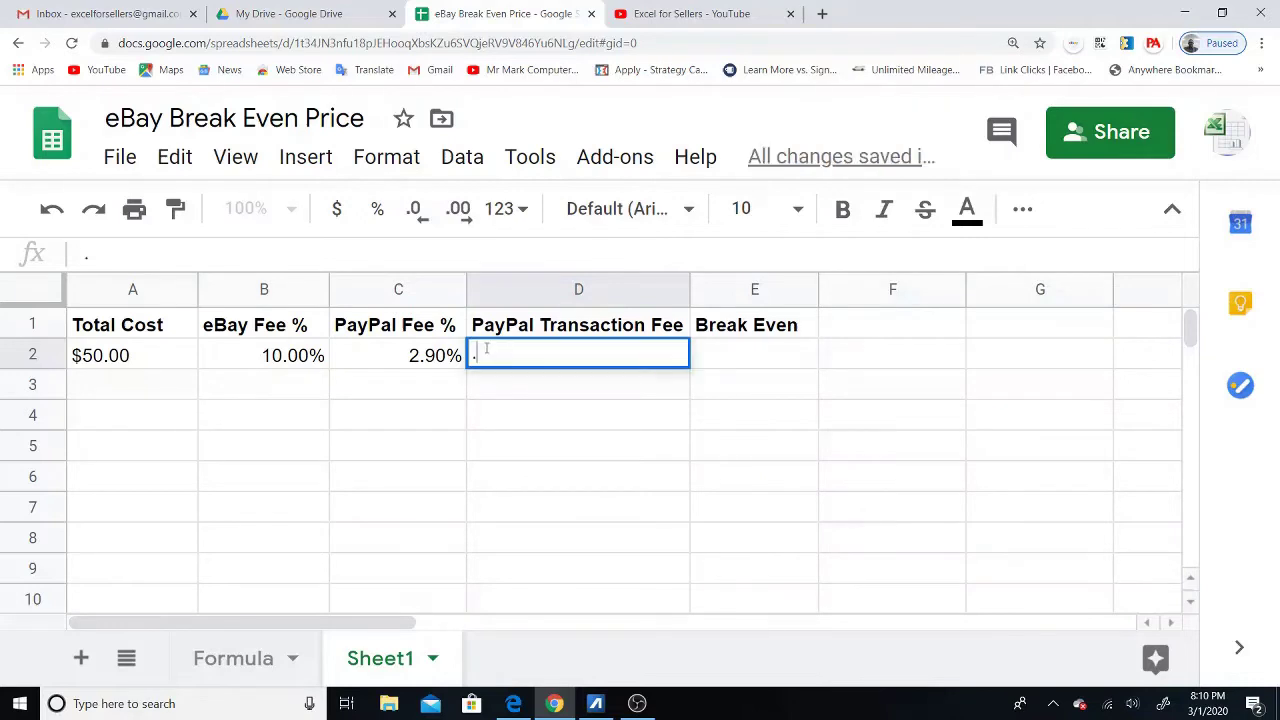
pyautogui.write('30')
pyautogui.click(523, 370)
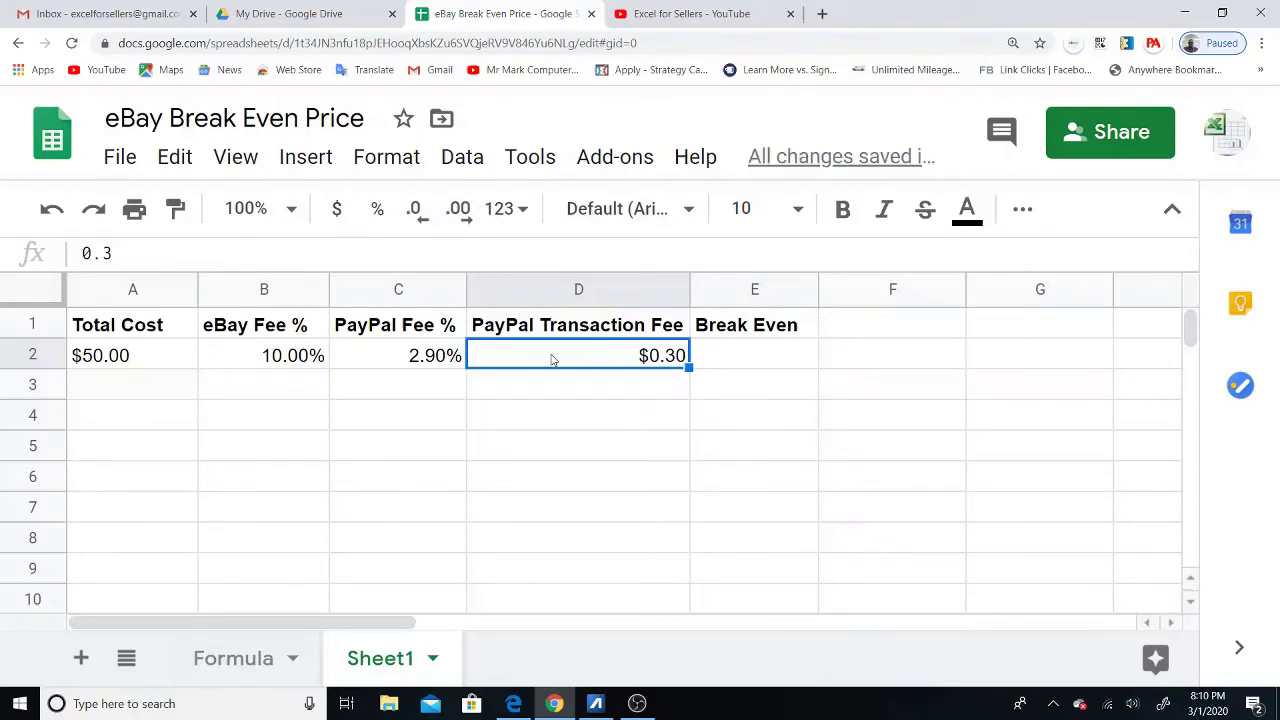
pyautogui.click(778, 365)
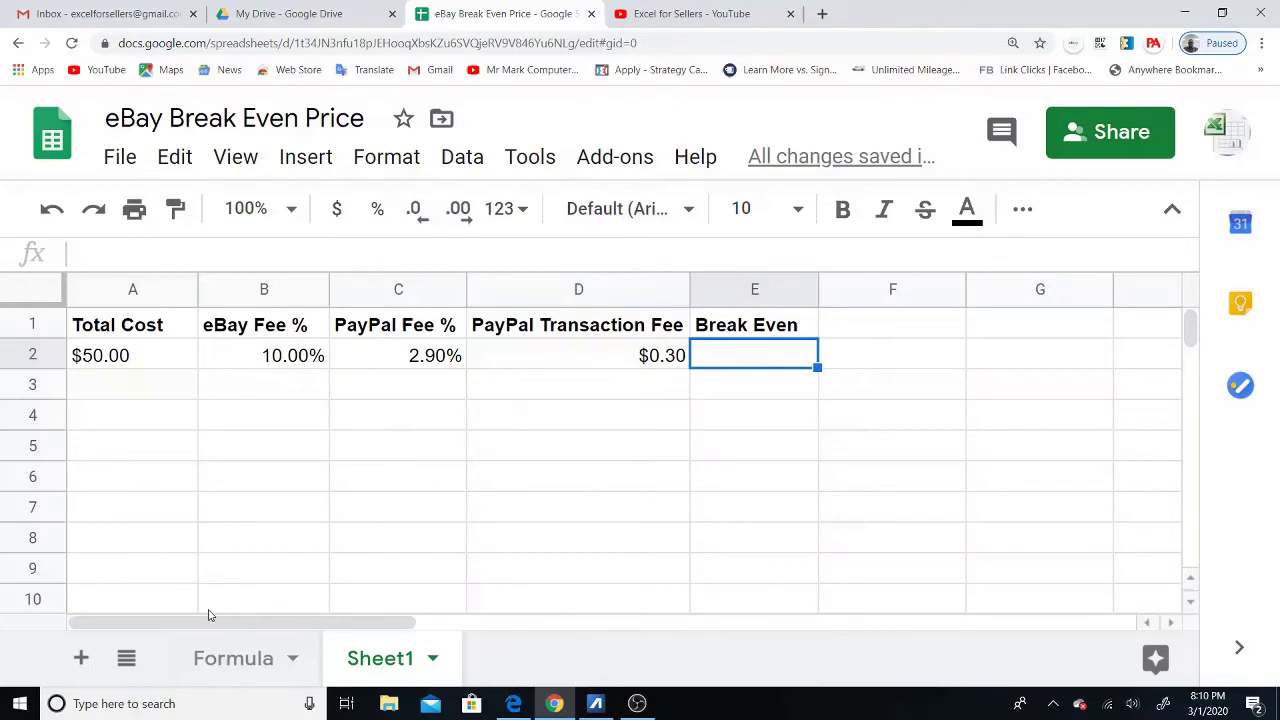
# Step: Check the Formula sheet, return to Sheet1 and clear the partly typed formula in E2
pyautogui.click(225, 659)
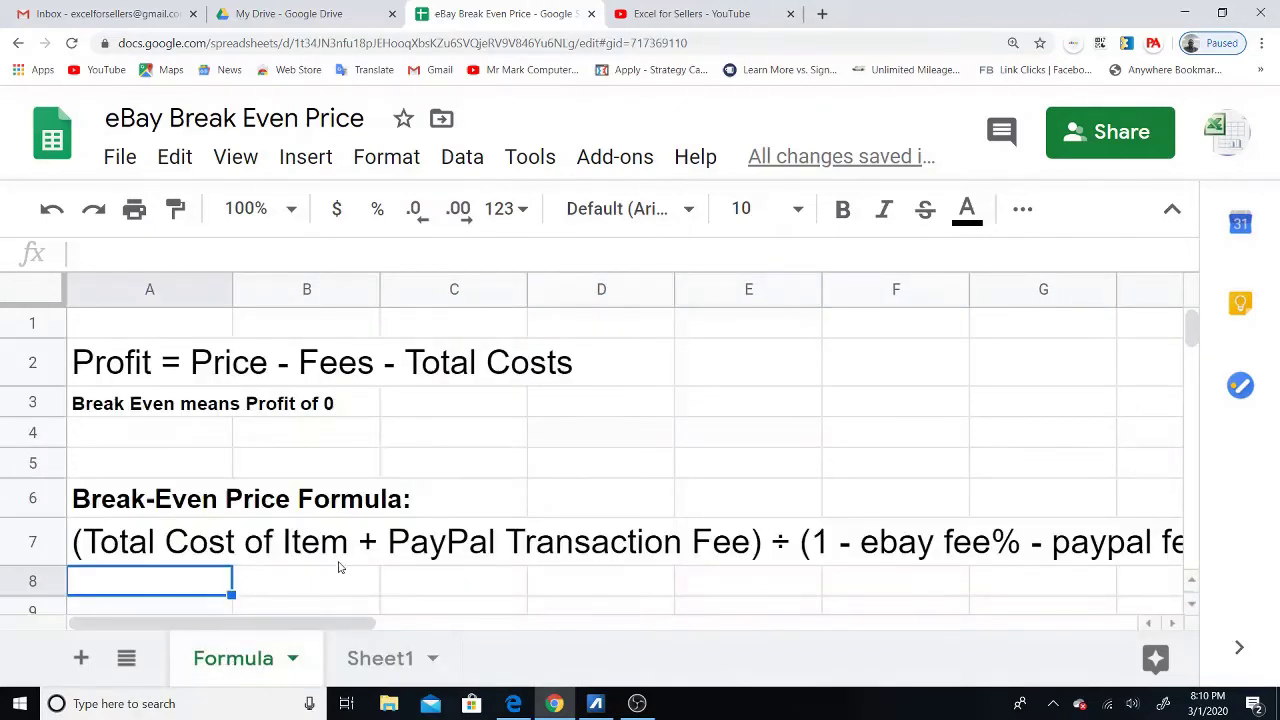
pyautogui.click(385, 659)
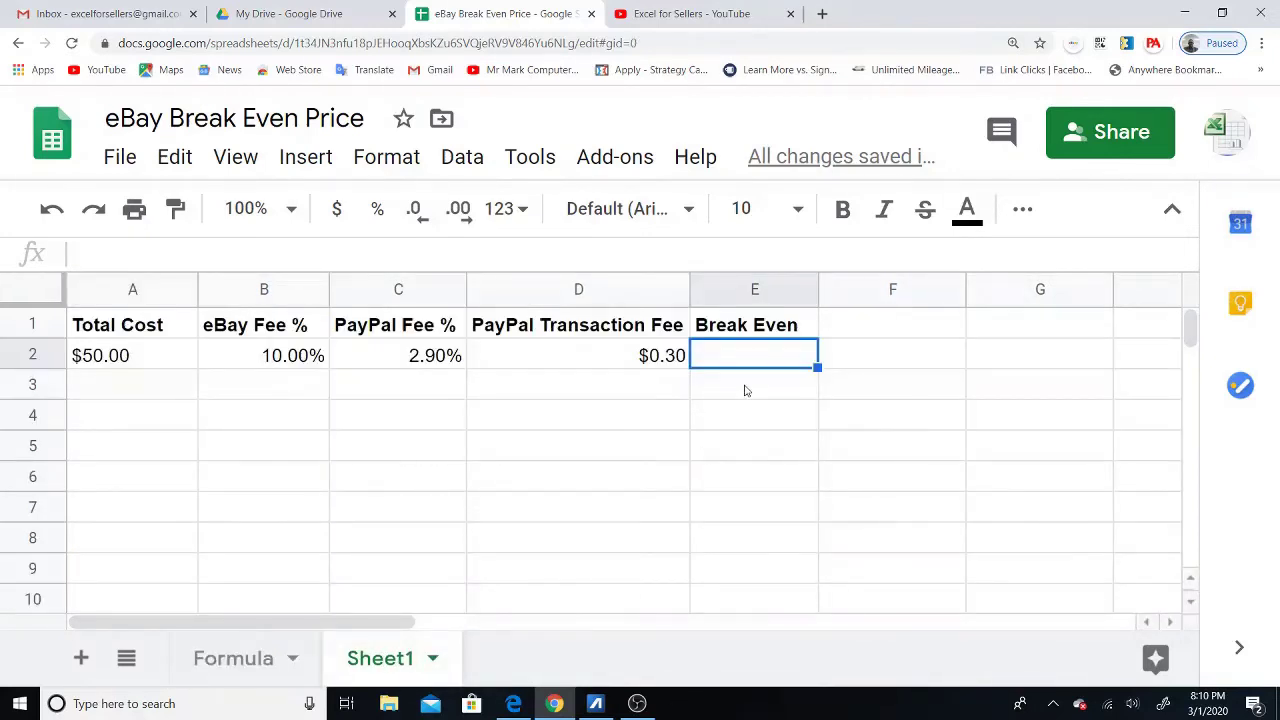
pyautogui.write('=')
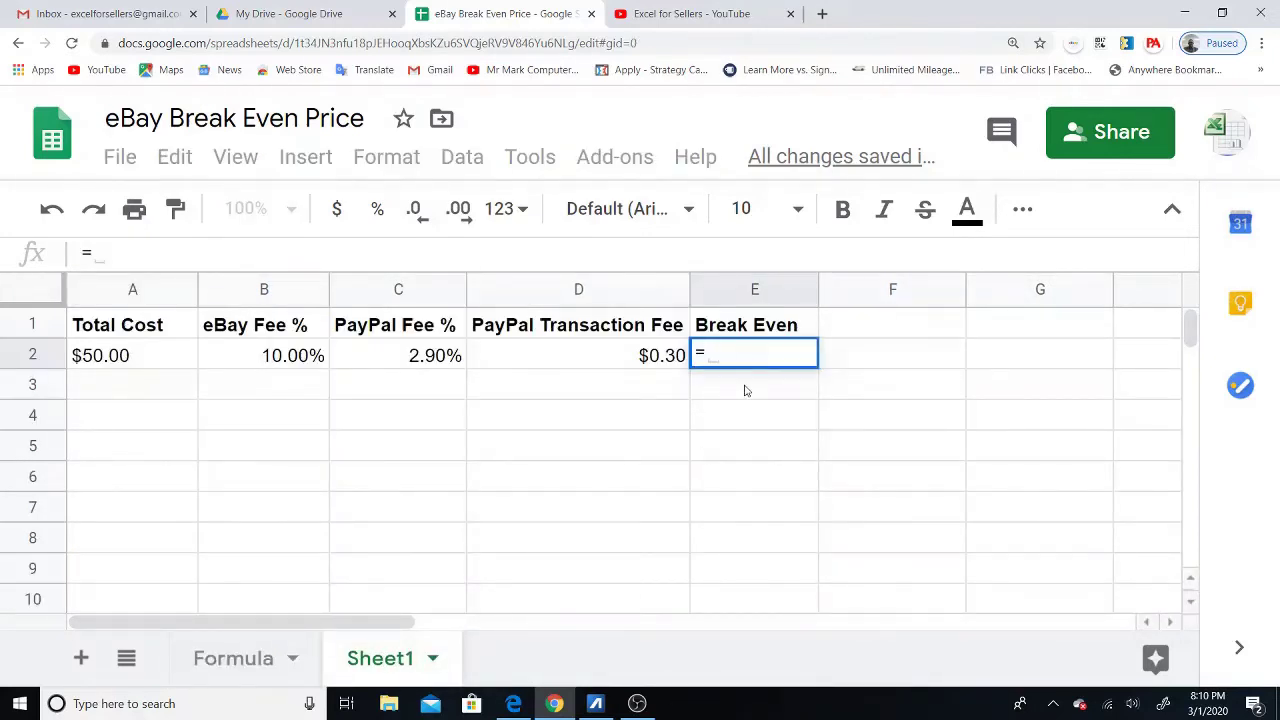
pyautogui.write('(')
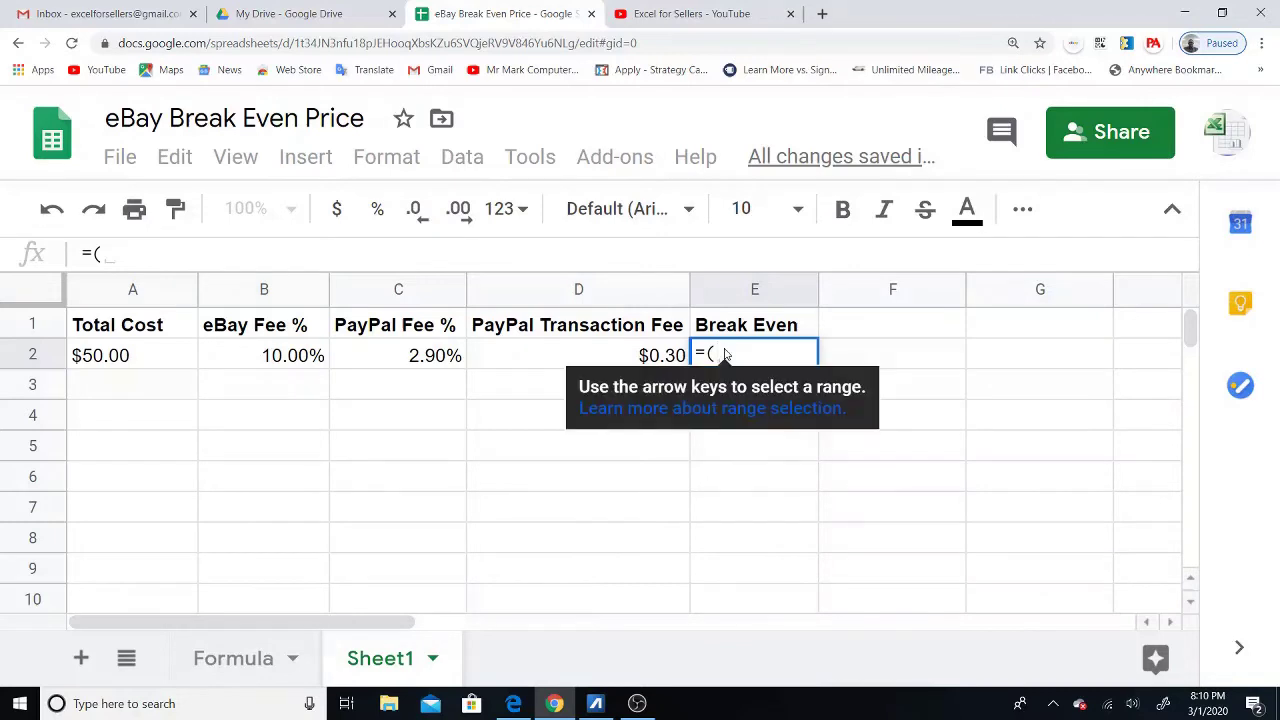
pyautogui.press('BackSpace')
pyautogui.press('BackSpace')
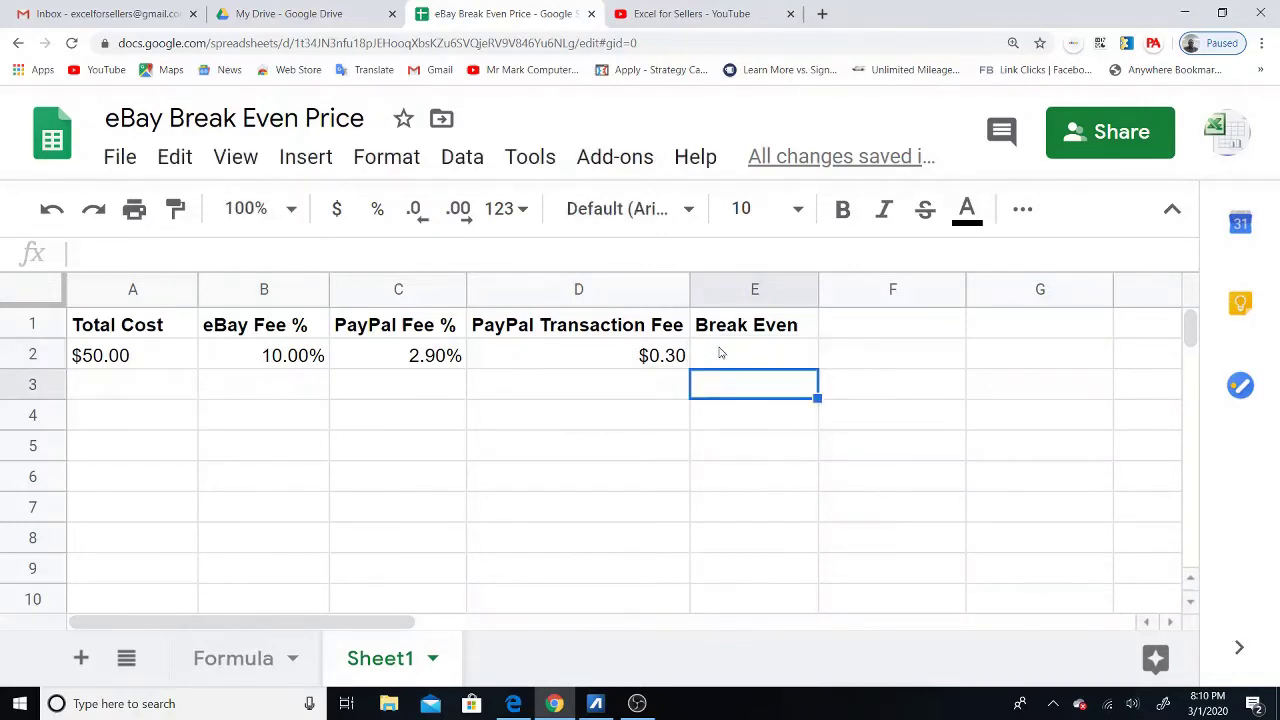
# Step: Zoom the page in twice, dismiss the window-too-small notice, then zoom out one step
pyautogui.click(720, 353)
pyautogui.hotkey('ctrl', '+')
pyautogui.hotkey('ctrl', '+')
pyautogui.hotkey('ctrl', '+')
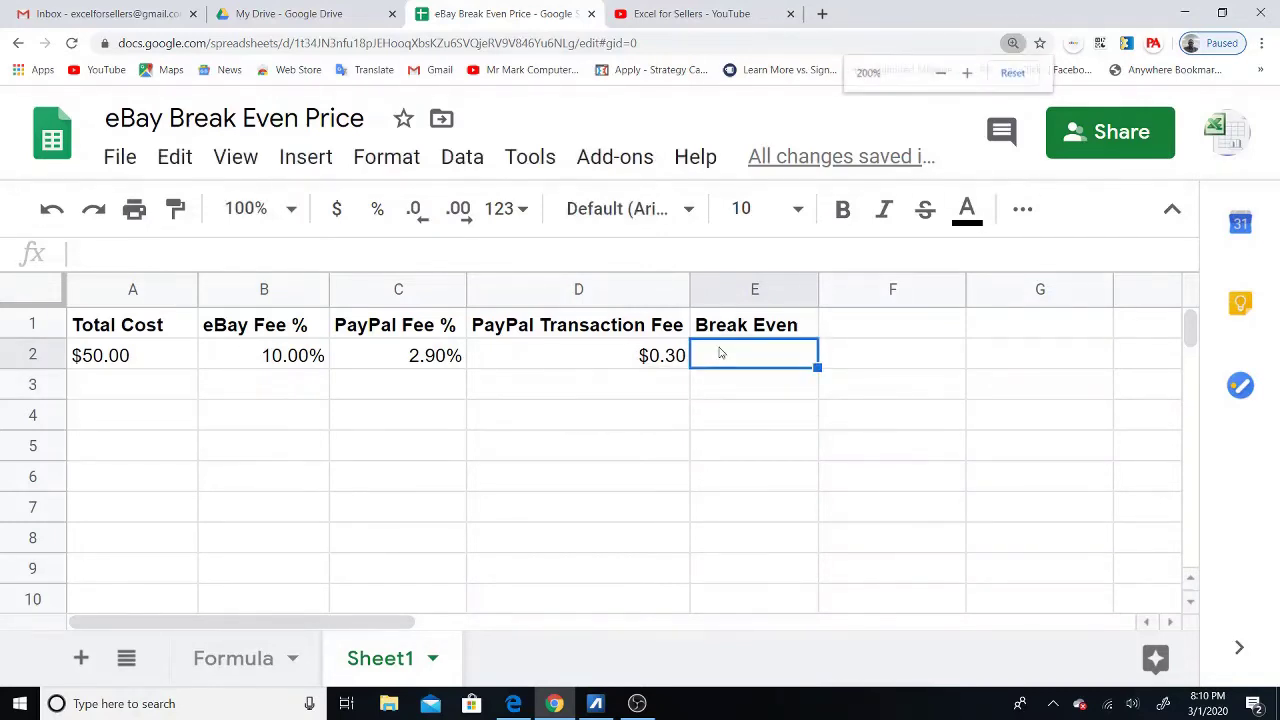
pyautogui.hotkey('ctrl', '+')
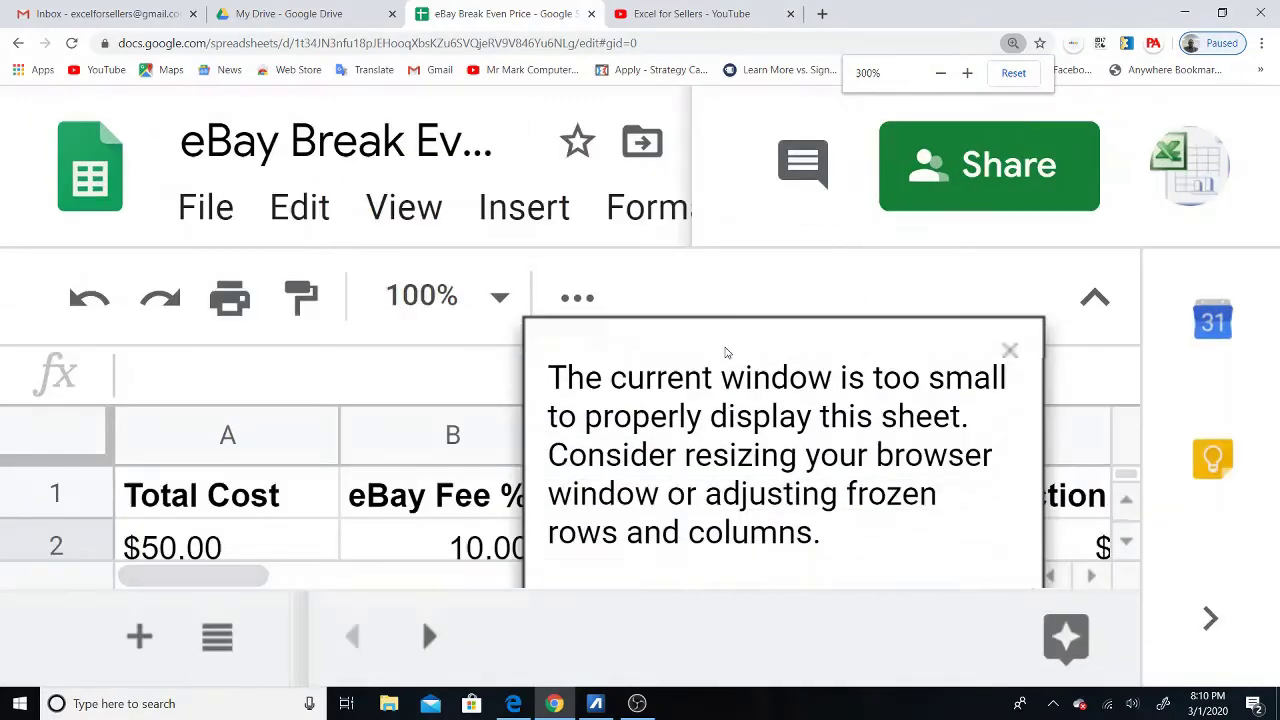
pyautogui.click(1010, 353)
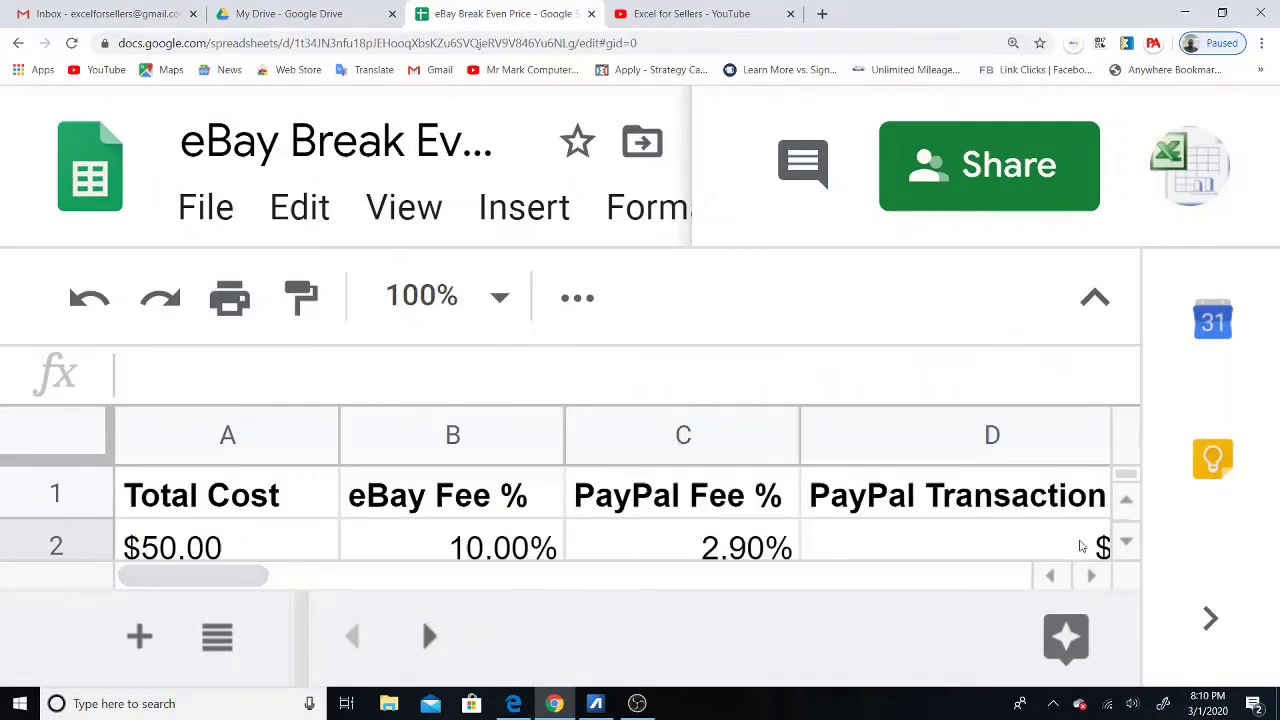
pyautogui.hotkey('ctrl', '-')
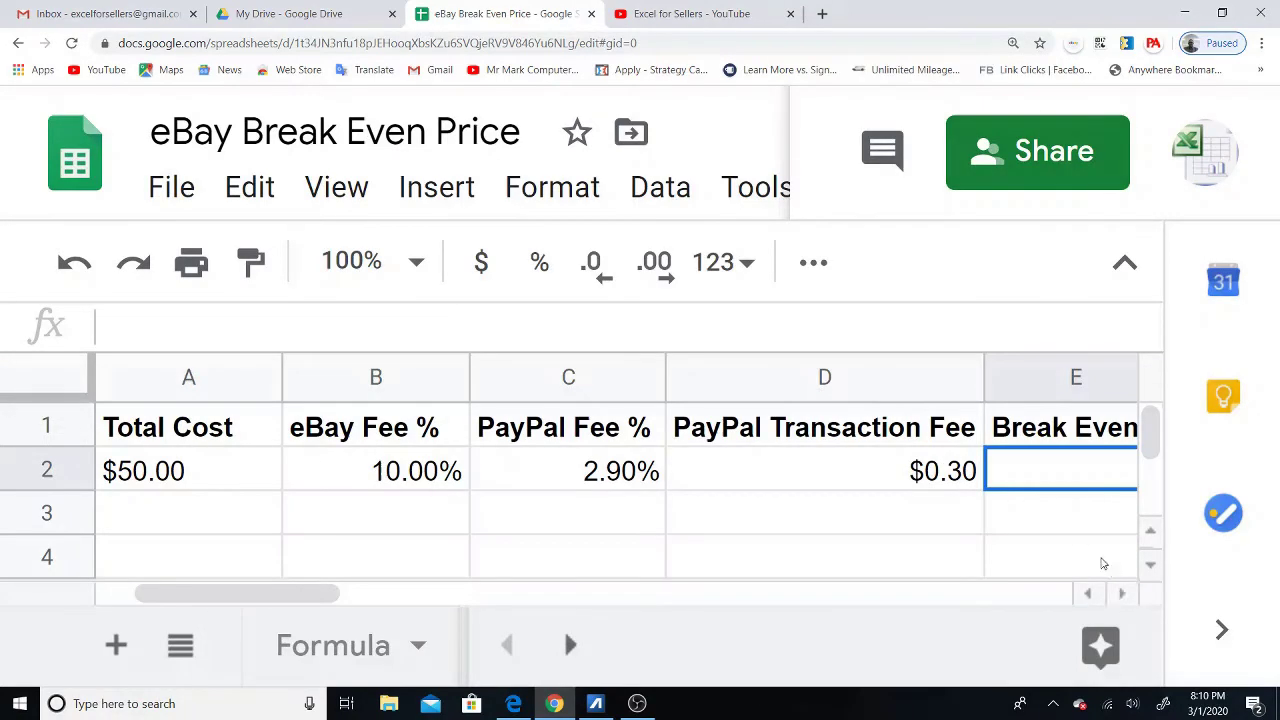
# Step: Build the formula =(A2+D2)/(1-B2-C2) in E2 for a $57.75 break-even price
pyautogui.click(144, 332)
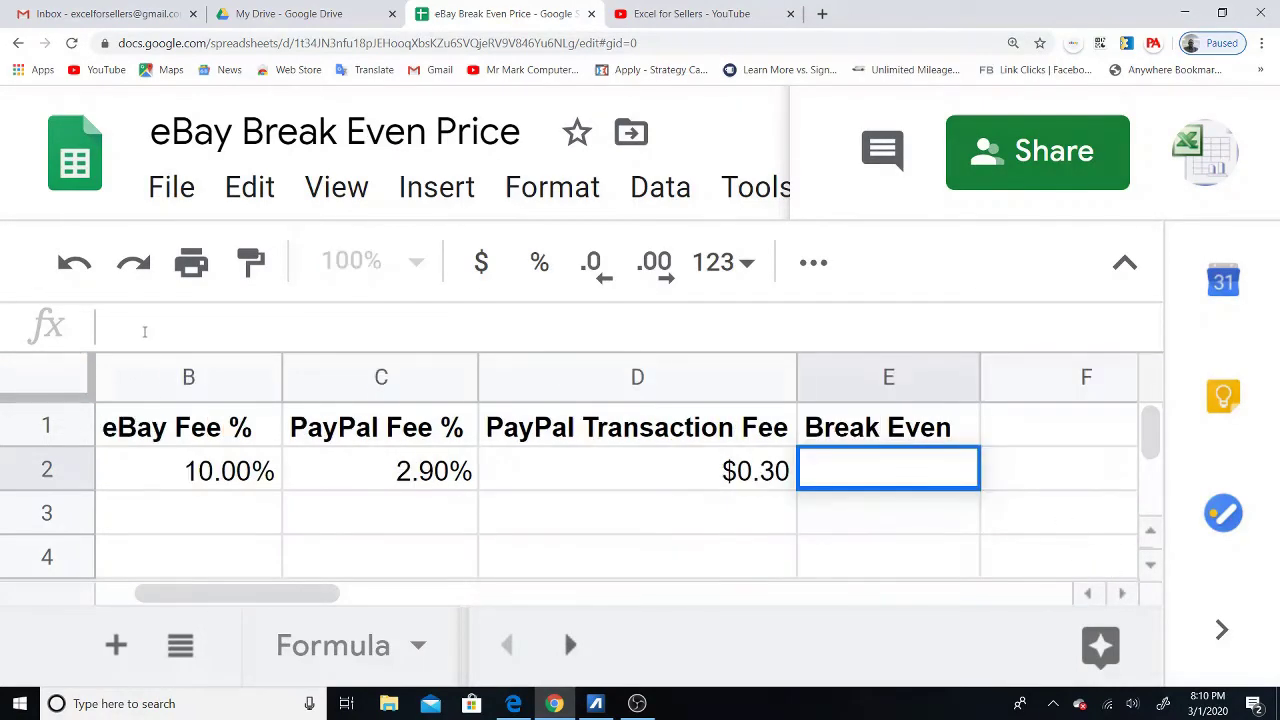
pyautogui.write('=')
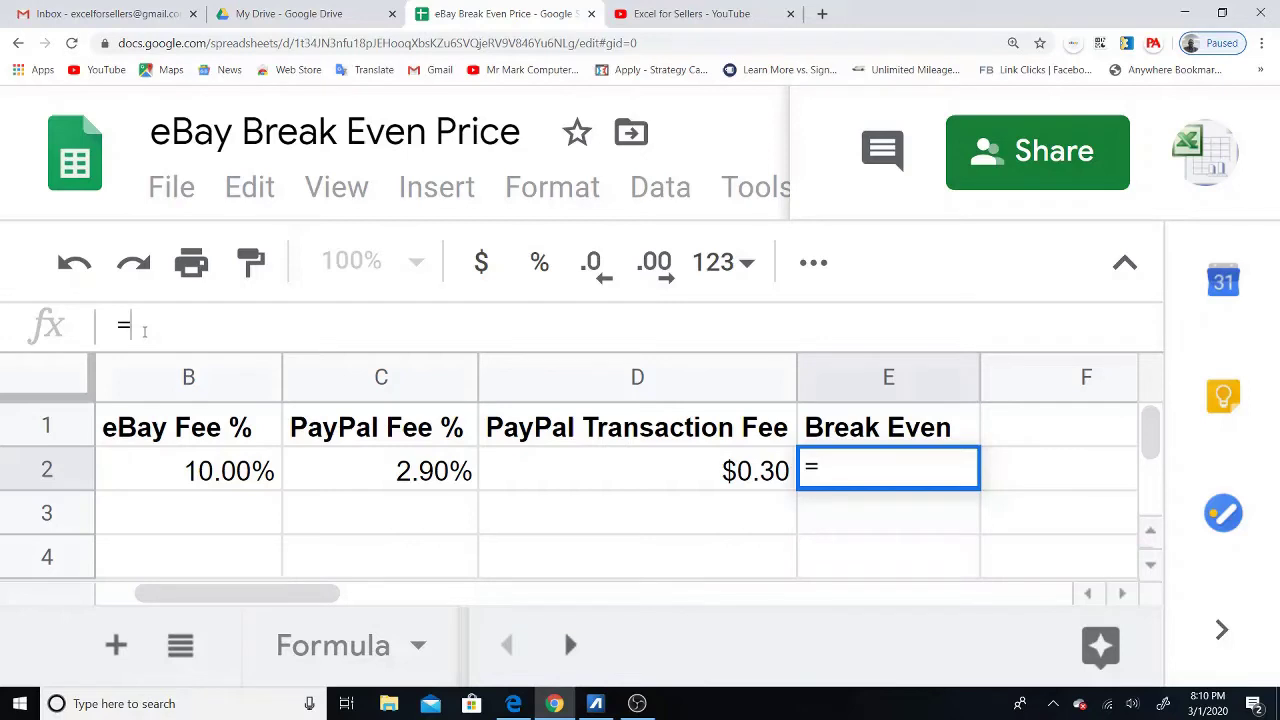
pyautogui.write('(')
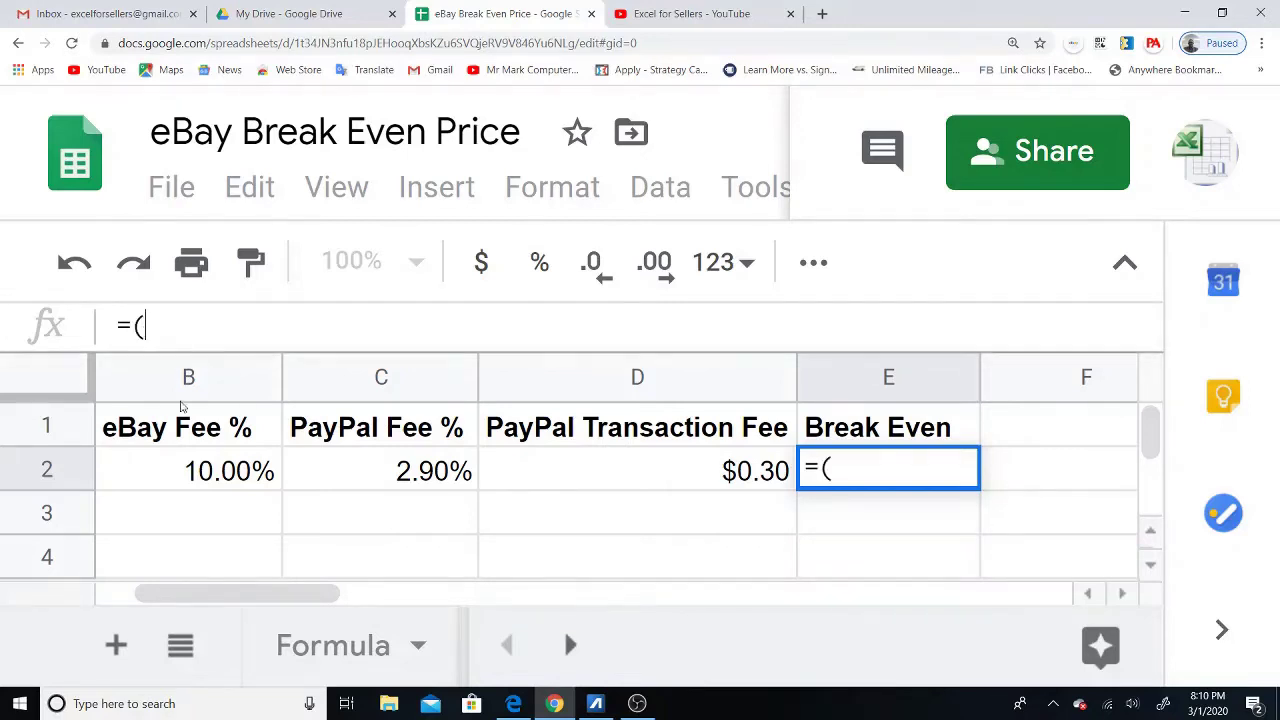
pyautogui.moveTo(262, 601); pyautogui.dragTo(243, 600)
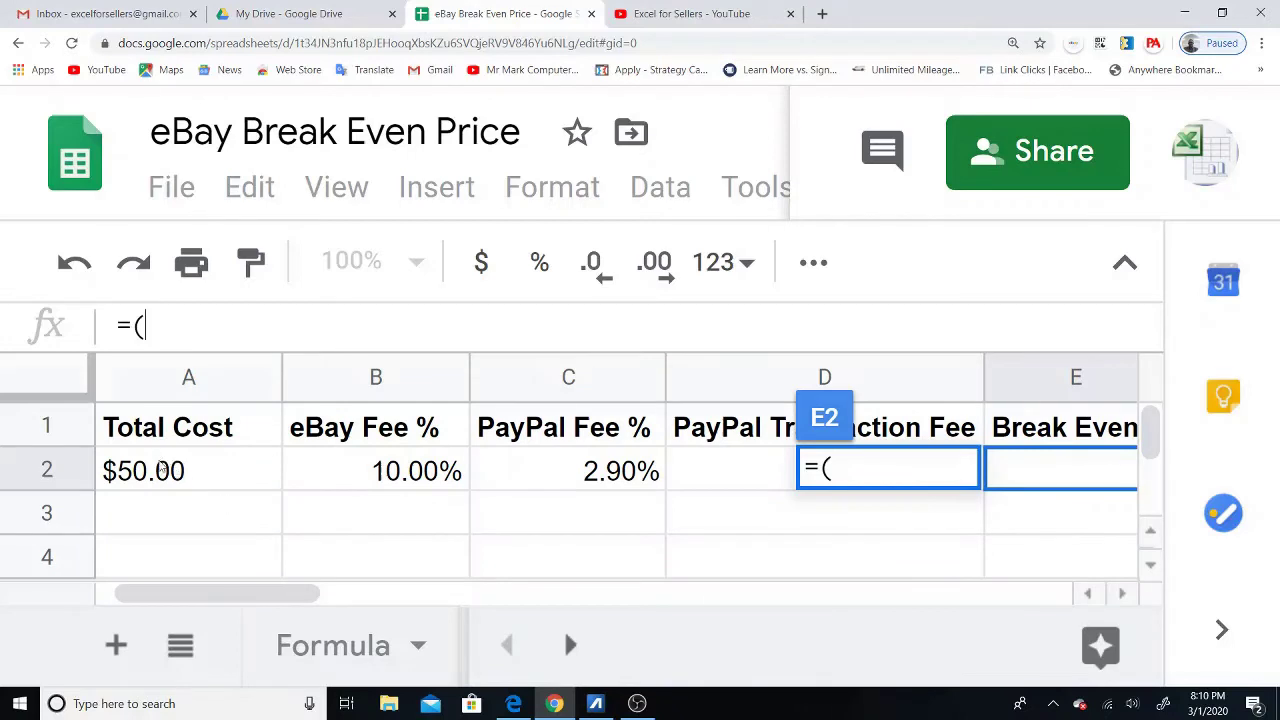
pyautogui.click(166, 474)
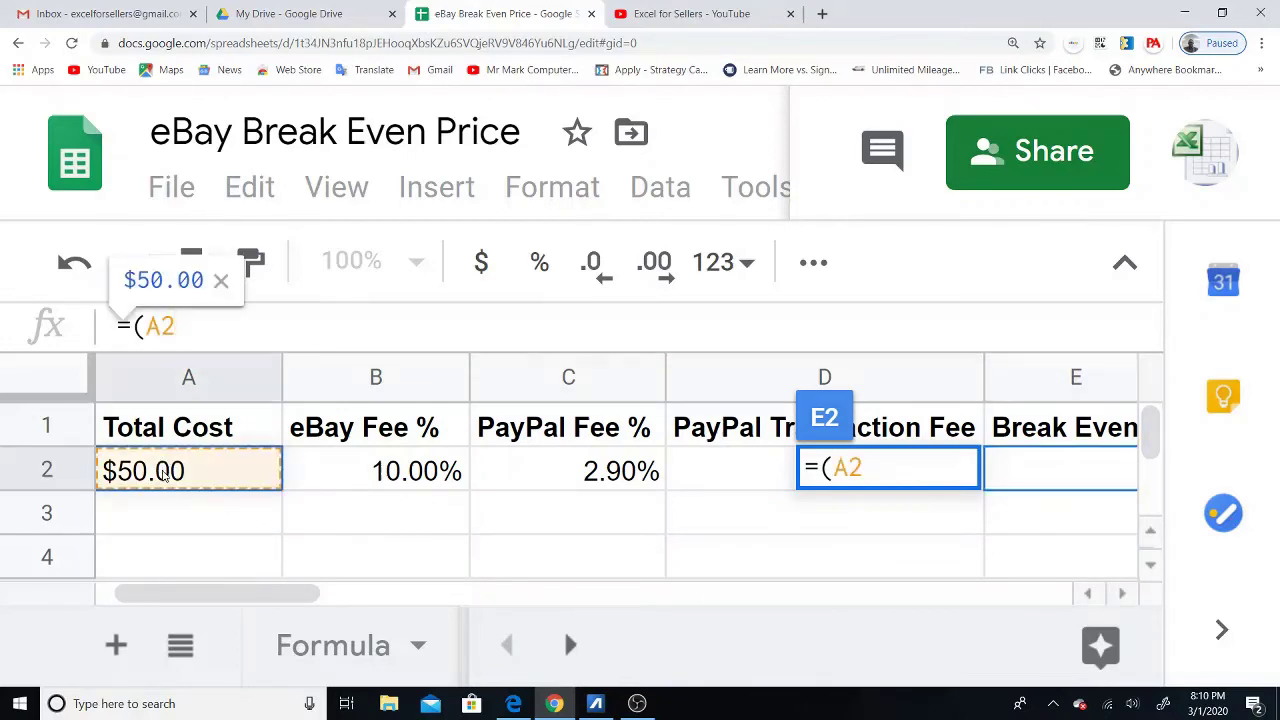
pyautogui.write('+')
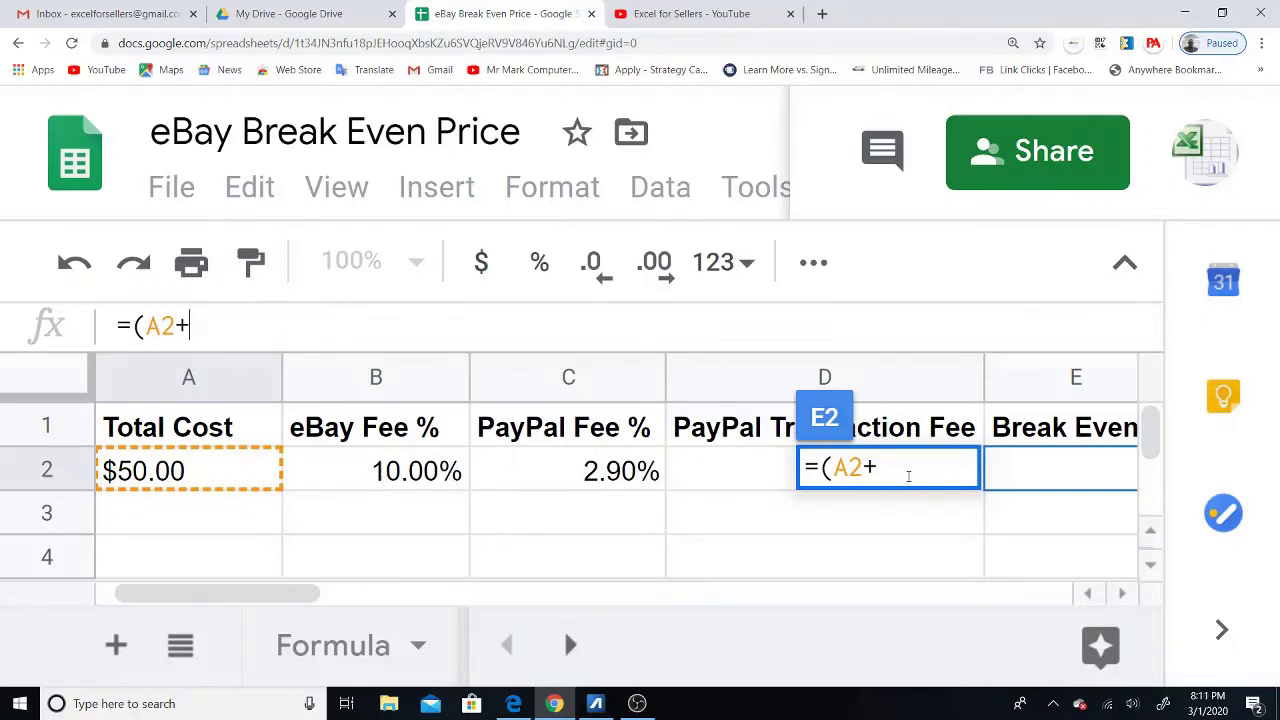
pyautogui.click(760, 470)
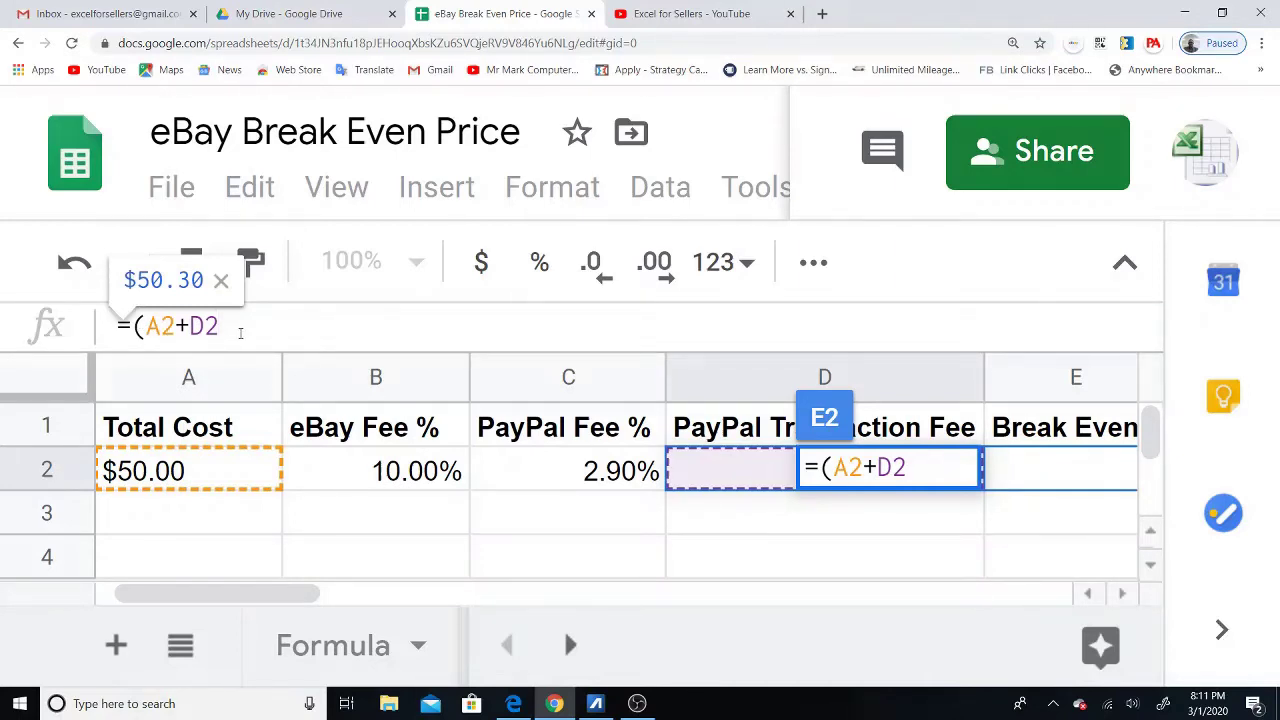
pyautogui.write(')')
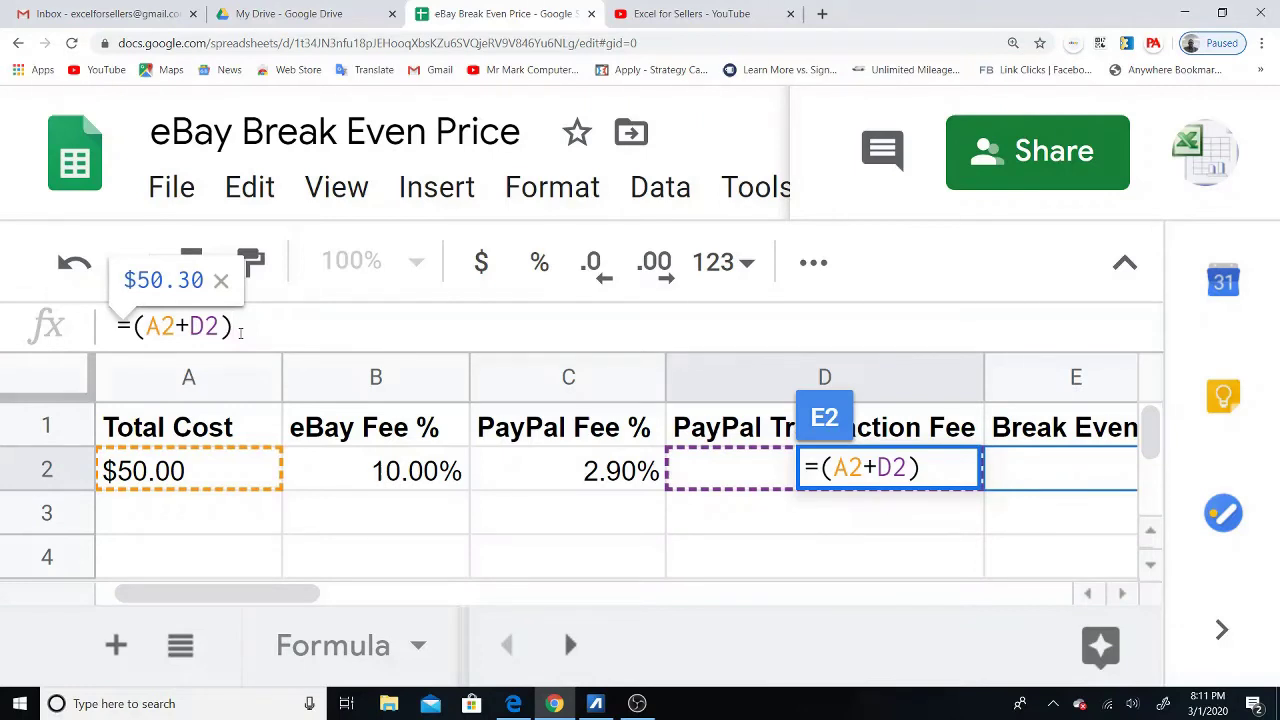
pyautogui.write('/')
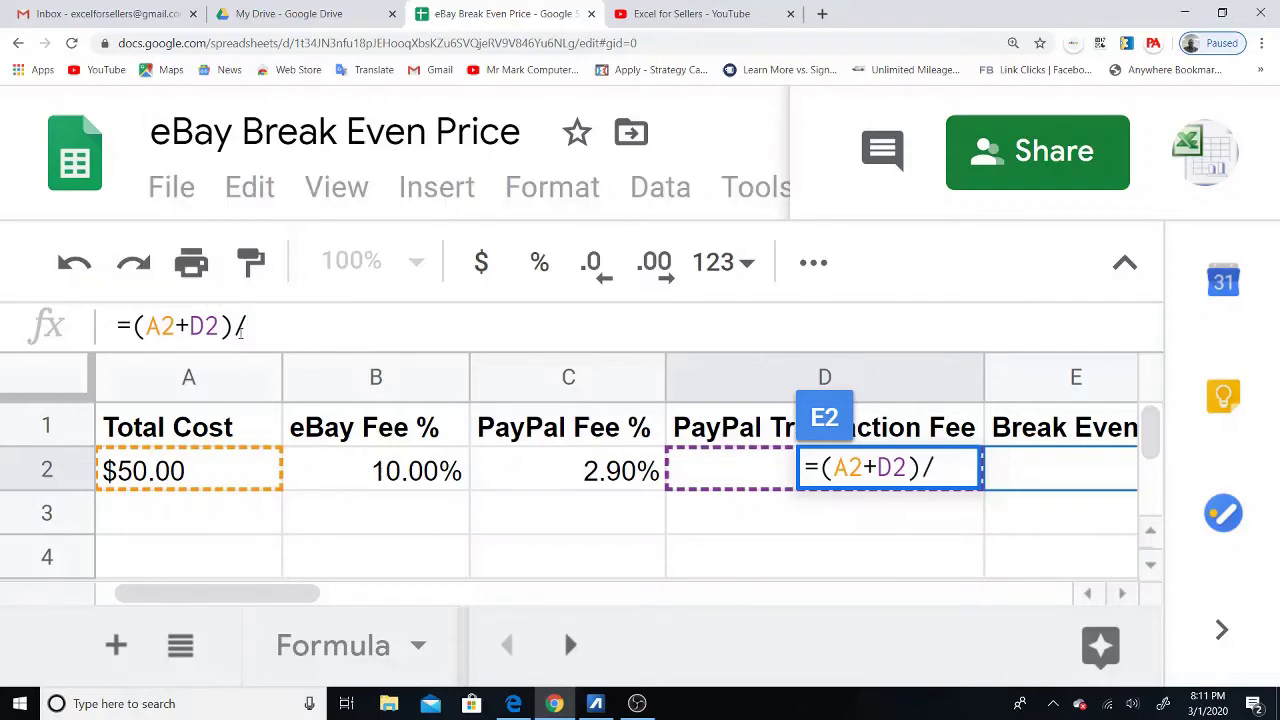
pyautogui.write('(1')
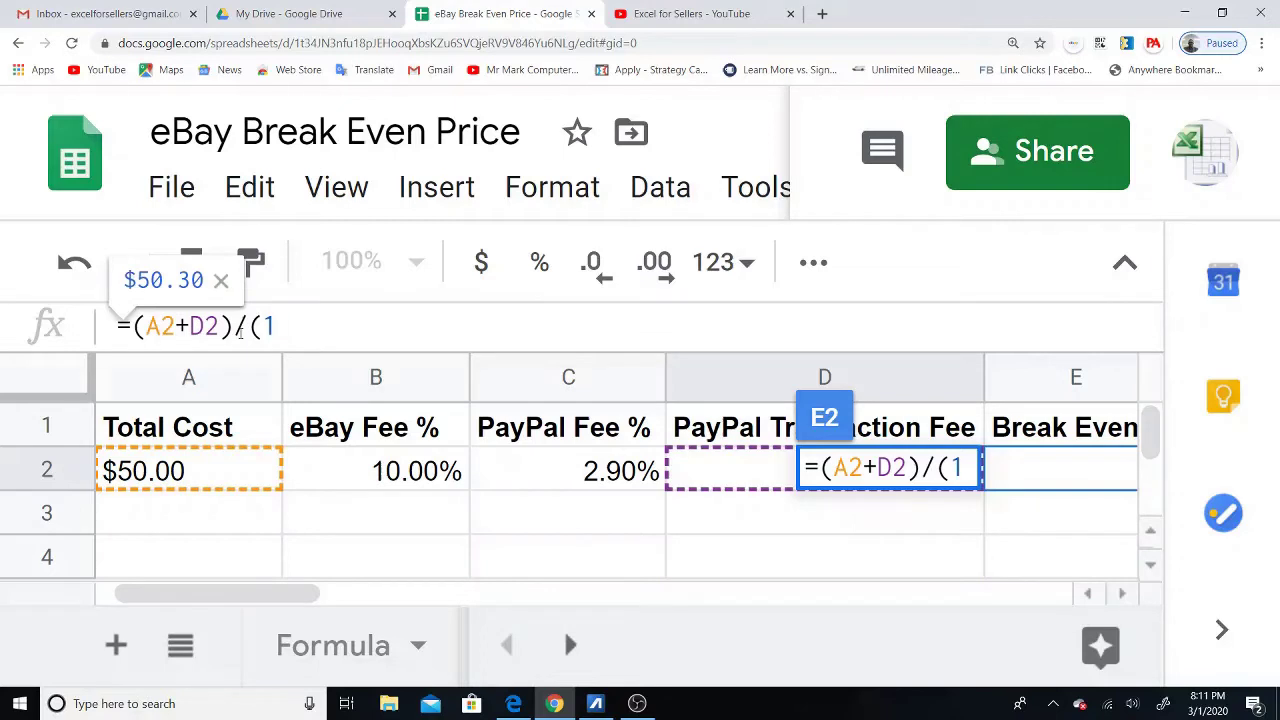
pyautogui.write('-')
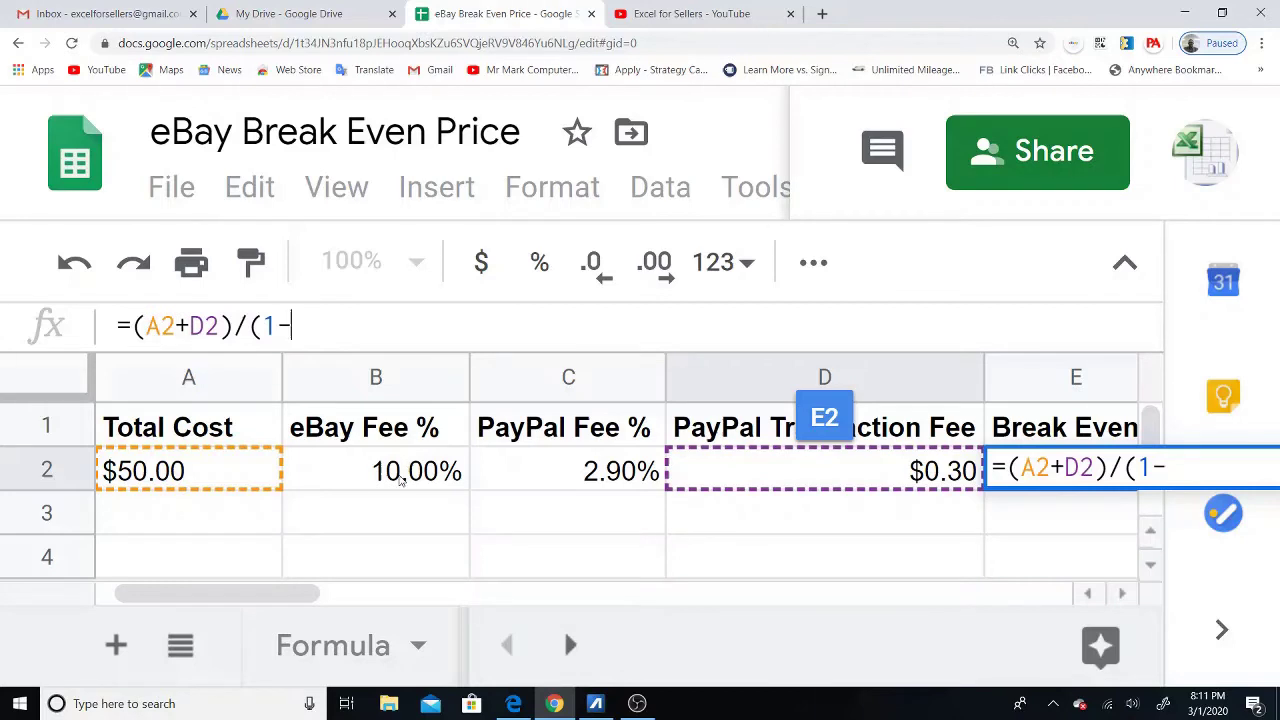
pyautogui.click(400, 480)
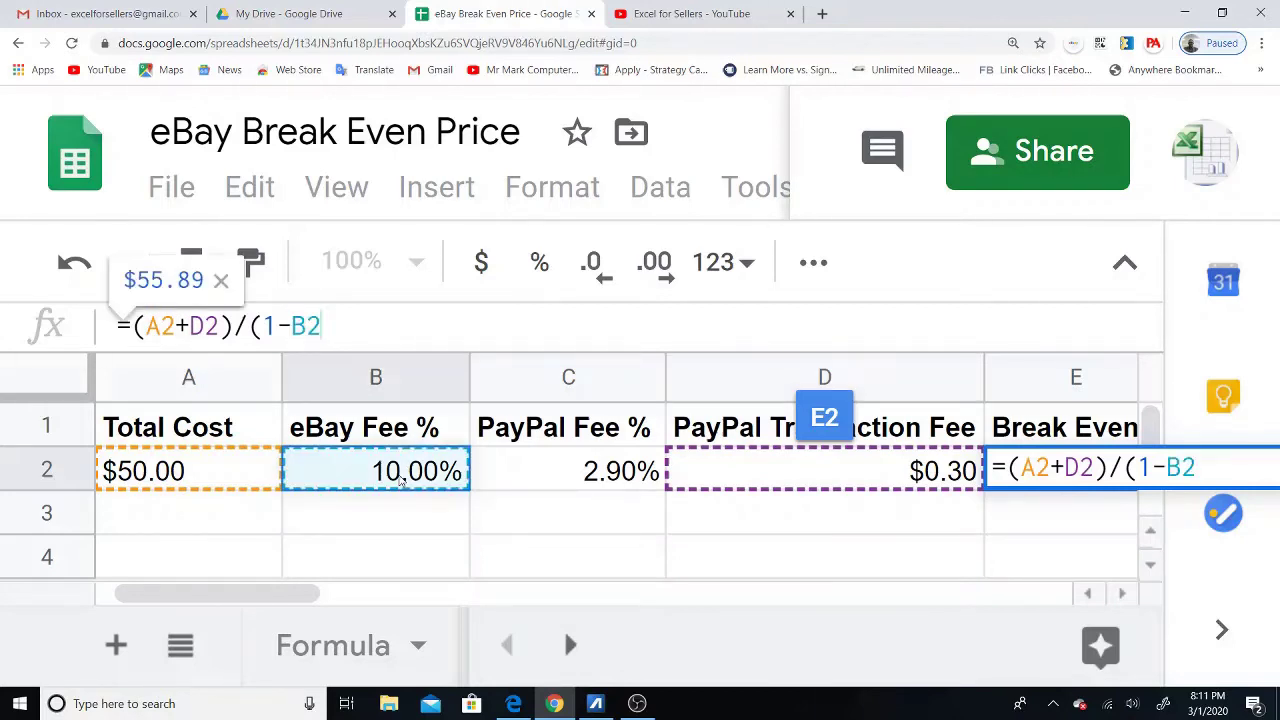
pyautogui.write('-')
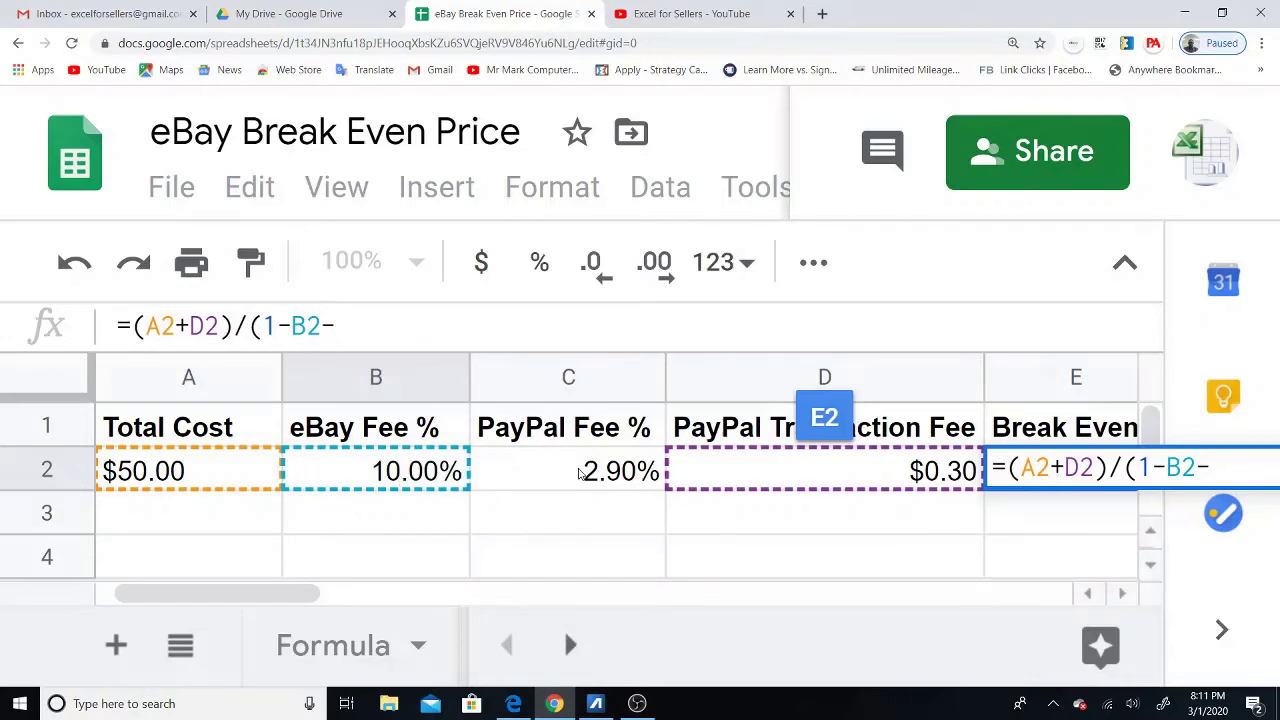
pyautogui.click(580, 474)
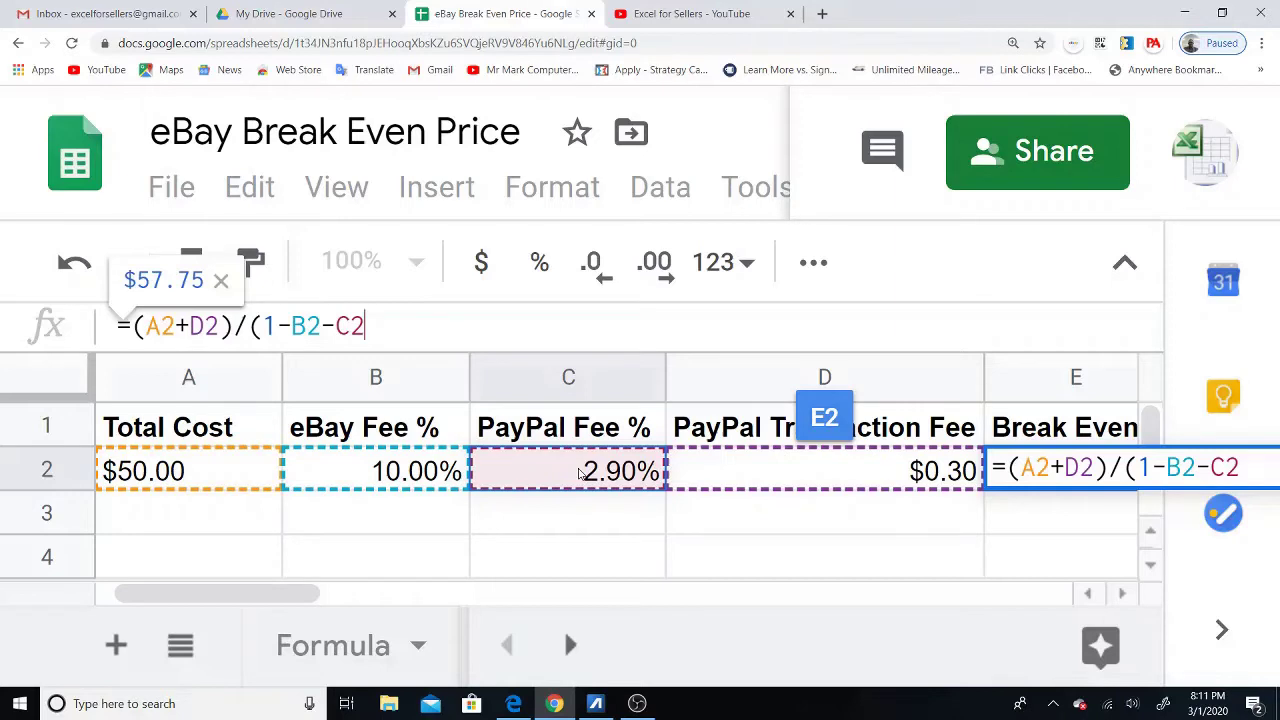
pyautogui.write(')')
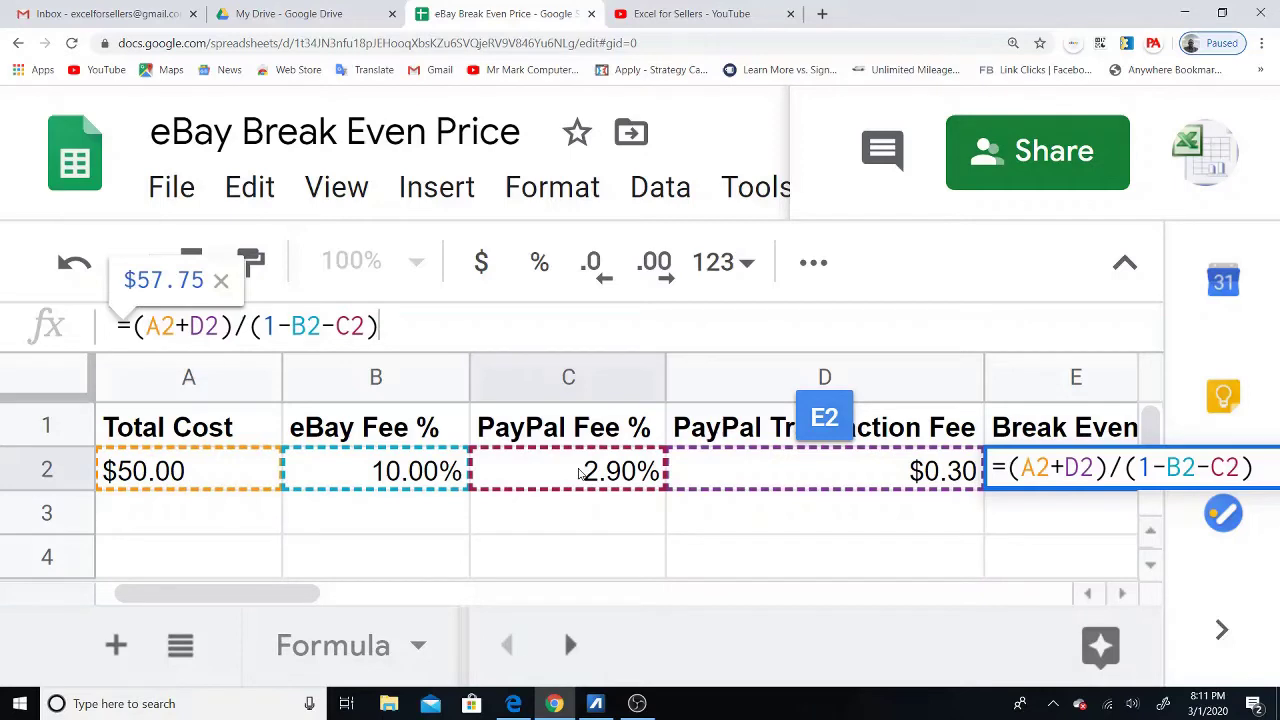
# Step: Commit the E2 break-even formula showing $57.75 and zoom the page out three steps
pyautogui.press('Return')
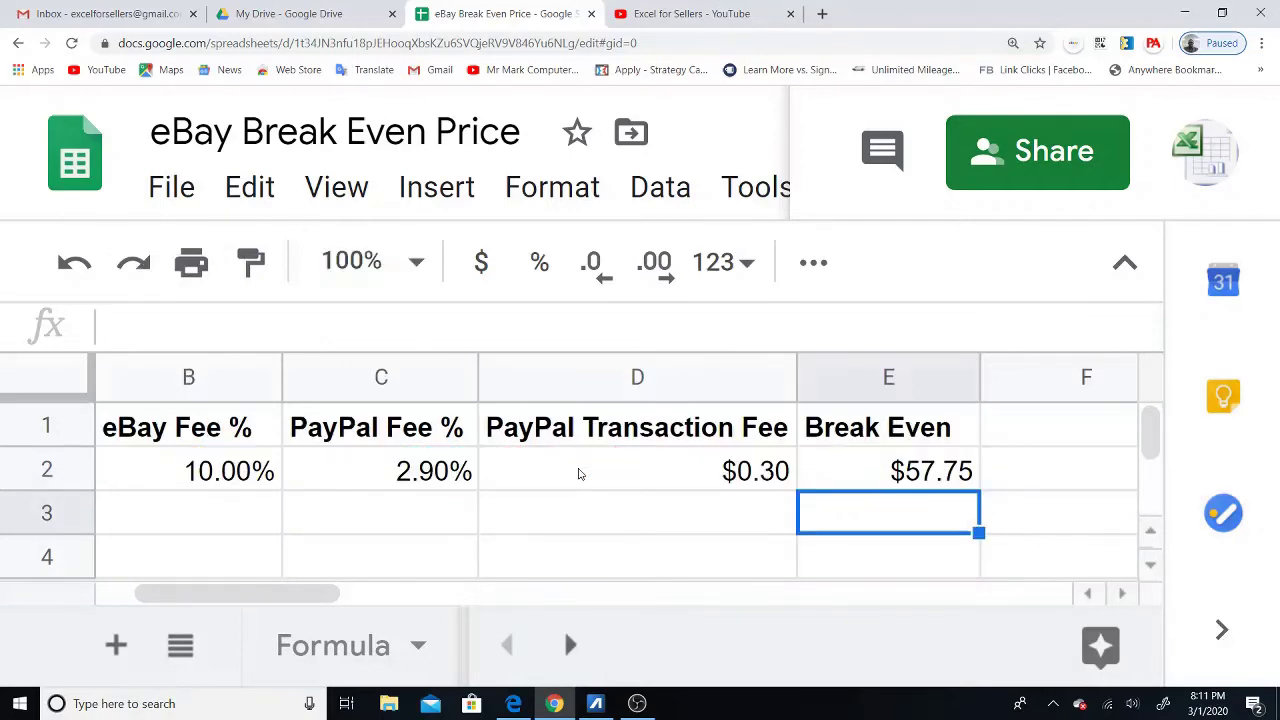
pyautogui.hotkey('ctrl', '-')
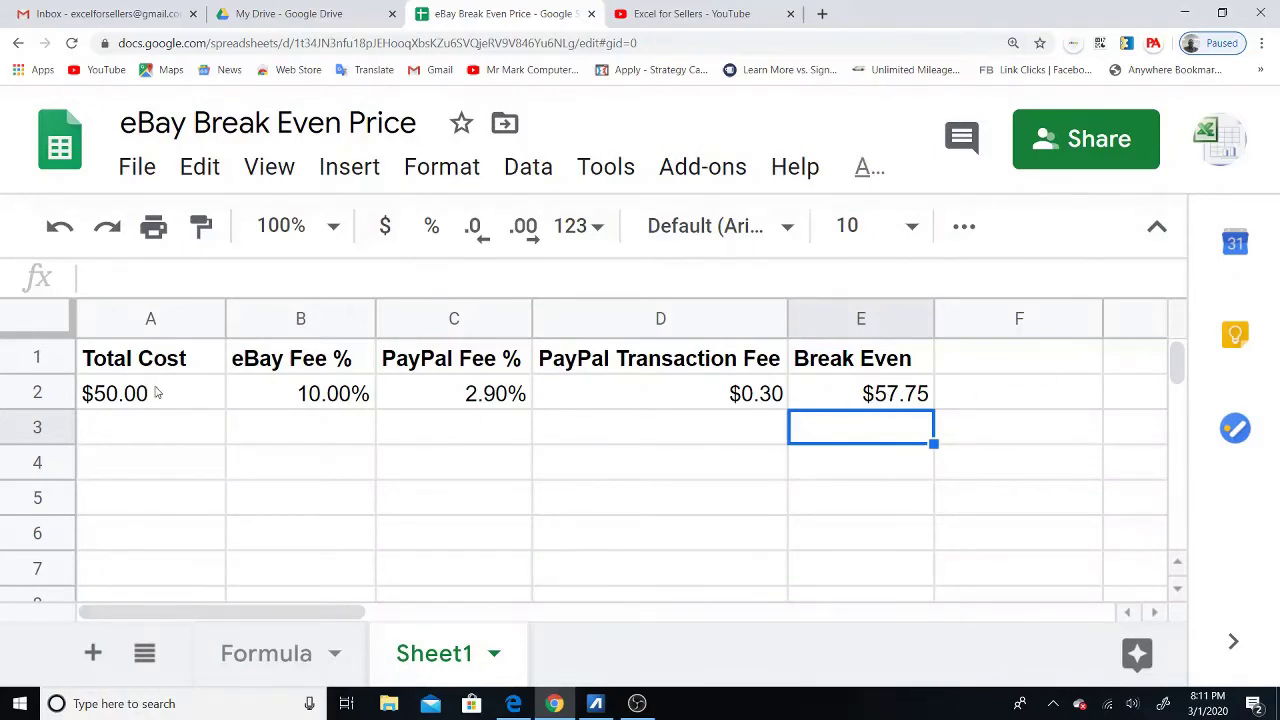
pyautogui.click(903, 396)
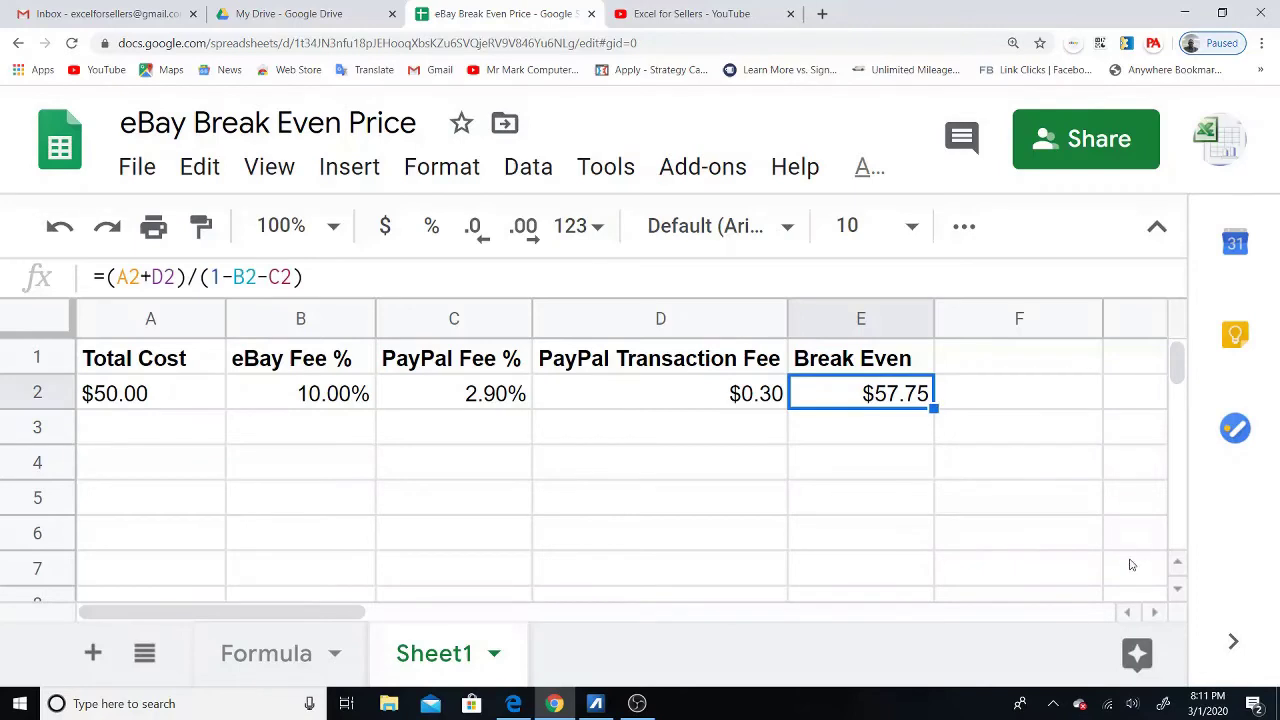
pyautogui.hotkey('ctrl', '-')
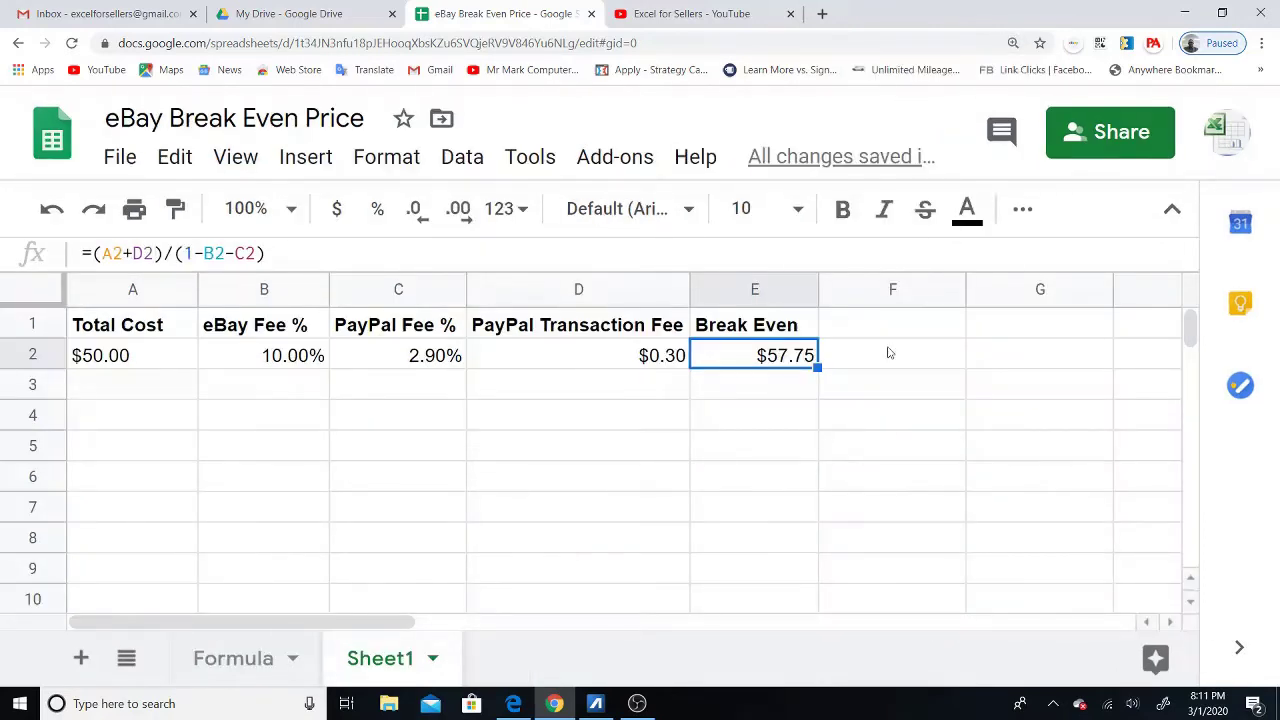
pyautogui.hotkey('ctrl', '-')
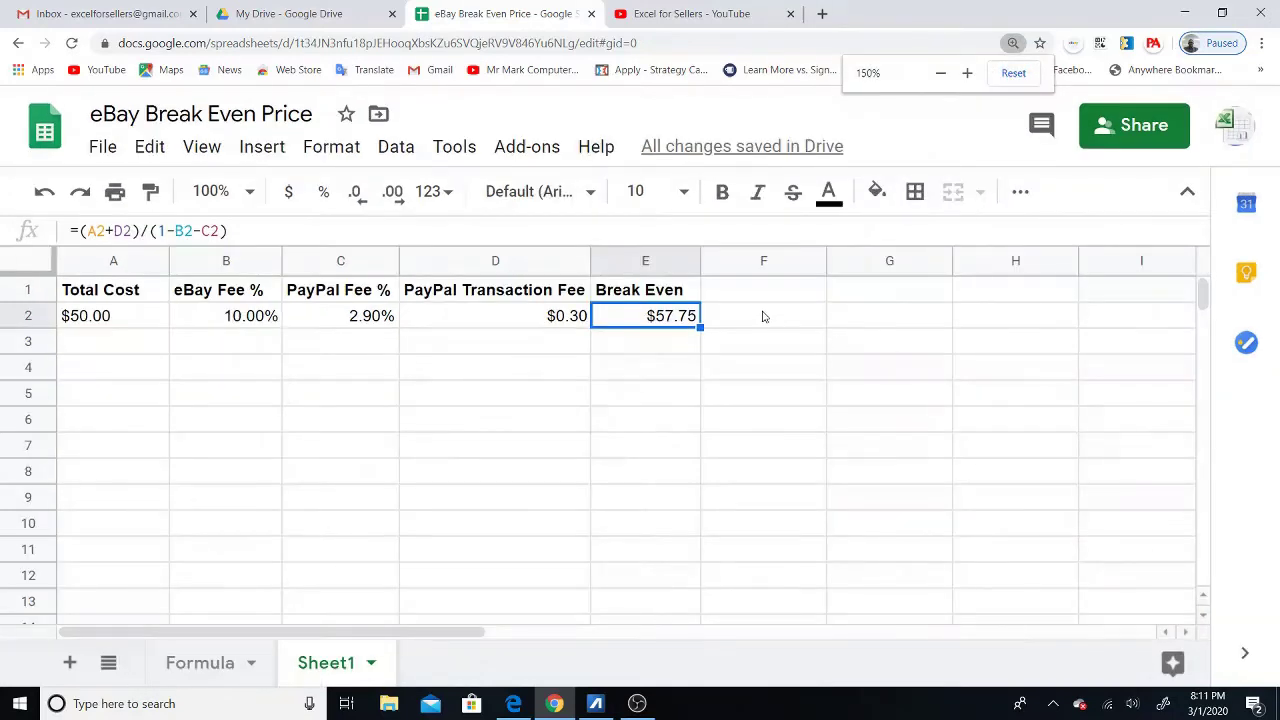
# Step: Add a bold 'Your Price' heading in F1
pyautogui.click(750, 298)
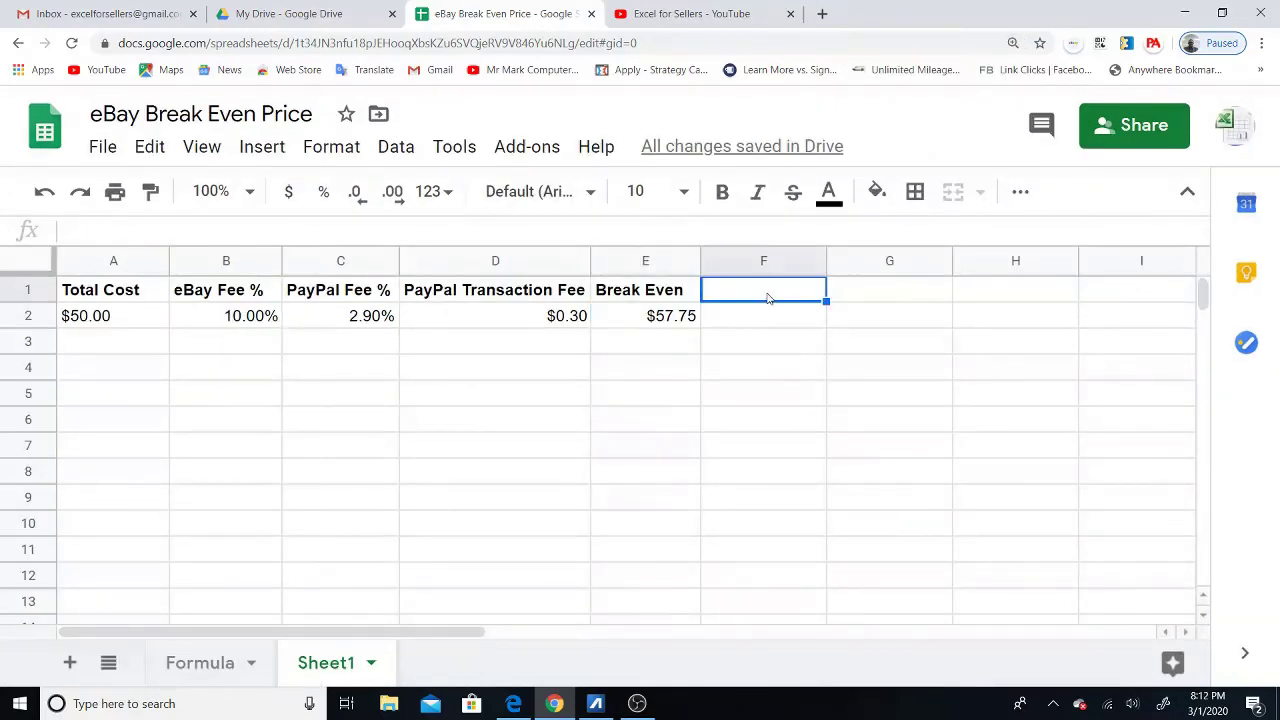
pyautogui.write('You')
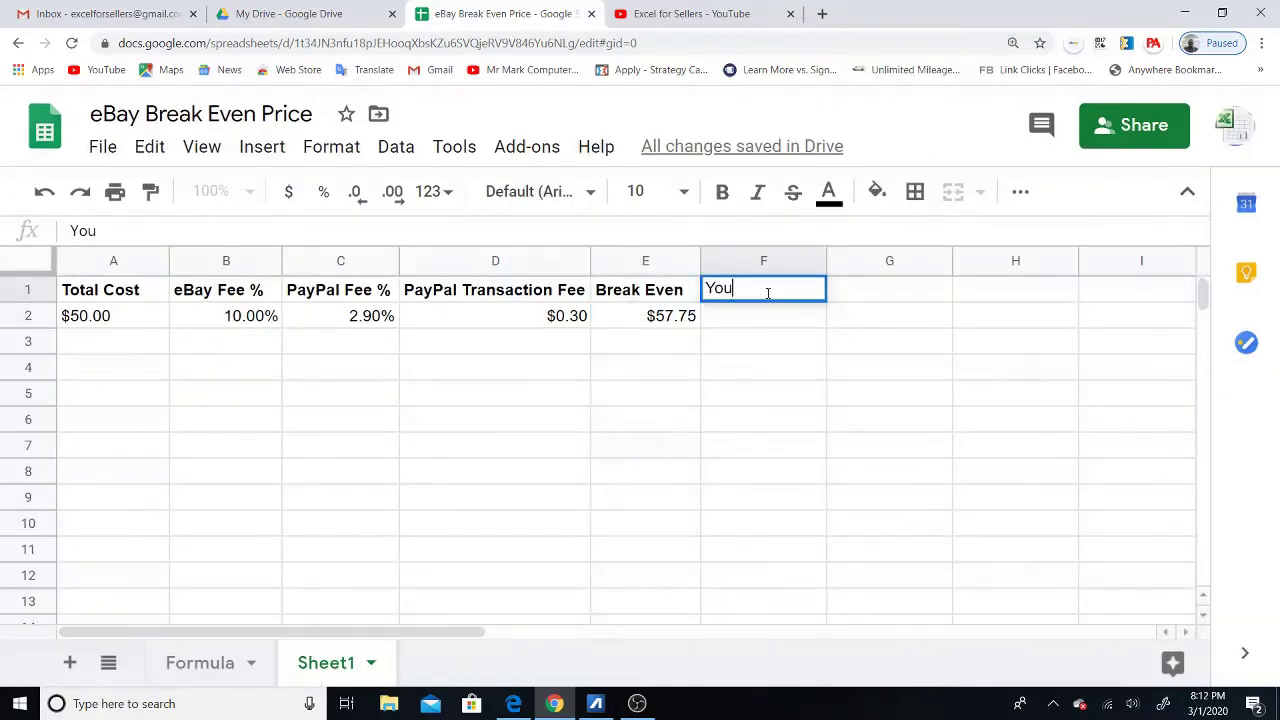
pyautogui.write('r Price')
pyautogui.press('Return')
pyautogui.click(766, 292)
pyautogui.hotkey('ctrl', 'b')
# Step: Add the 'eBay Fee' heading in G1
pyautogui.click(867, 292)
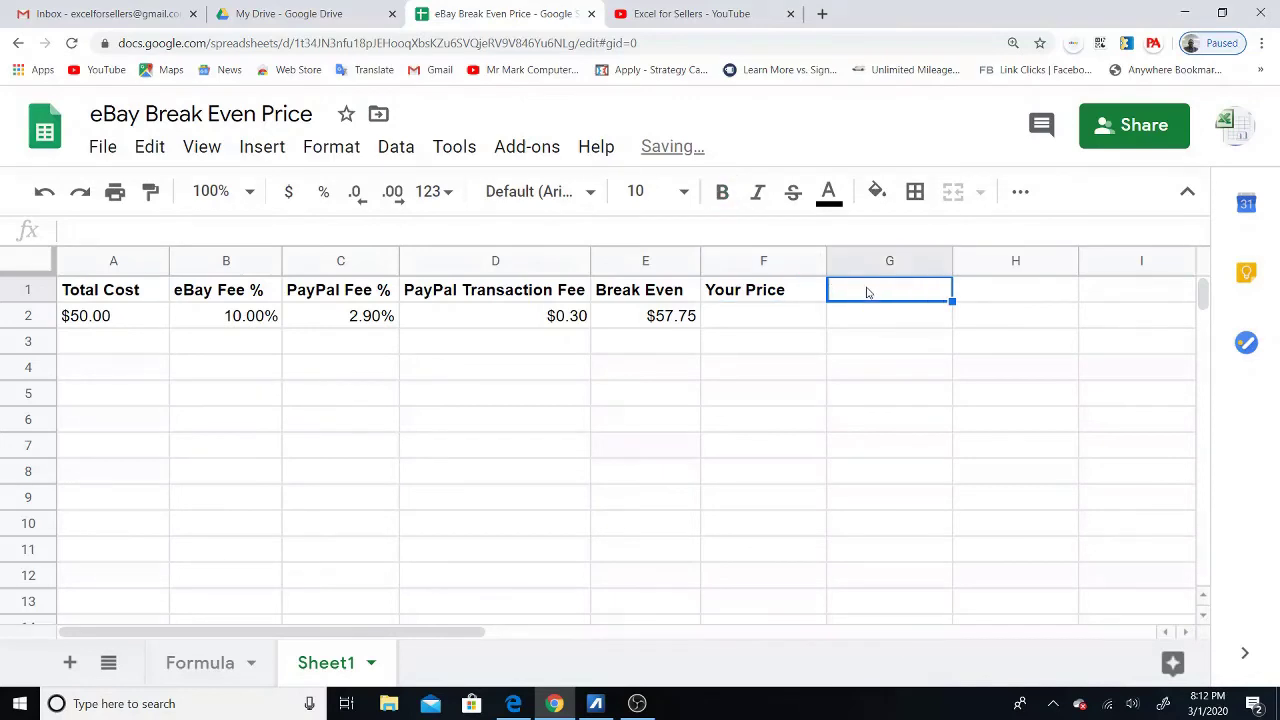
pyautogui.write('Pa')
pyautogui.press('BackSpace')
pyautogui.press('BackSpace')
pyautogui.write('eBay')
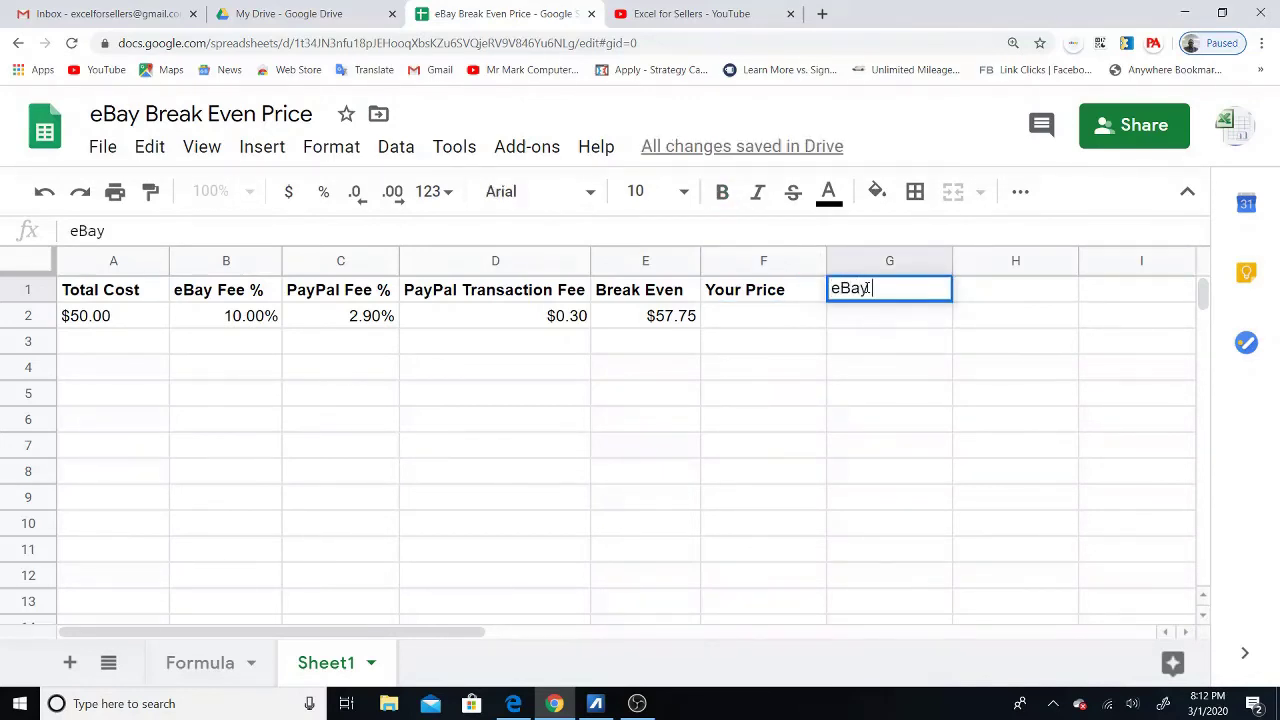
pyautogui.write(' Fee')
pyautogui.press('Return')
pyautogui.click(868, 291)
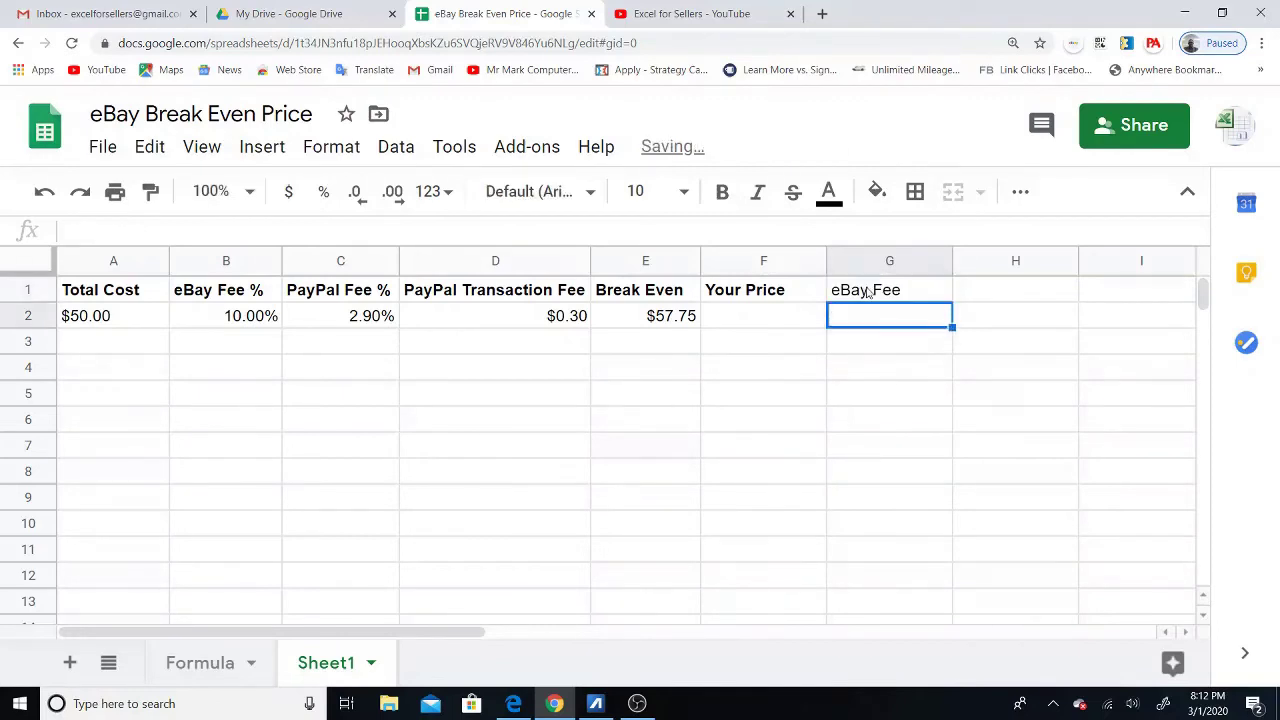
# Step: Add 'PayPal Fee' in H1 and 'Profit' in I1, then return to F2
pyautogui.press('Right')
pyautogui.write('PayPal')
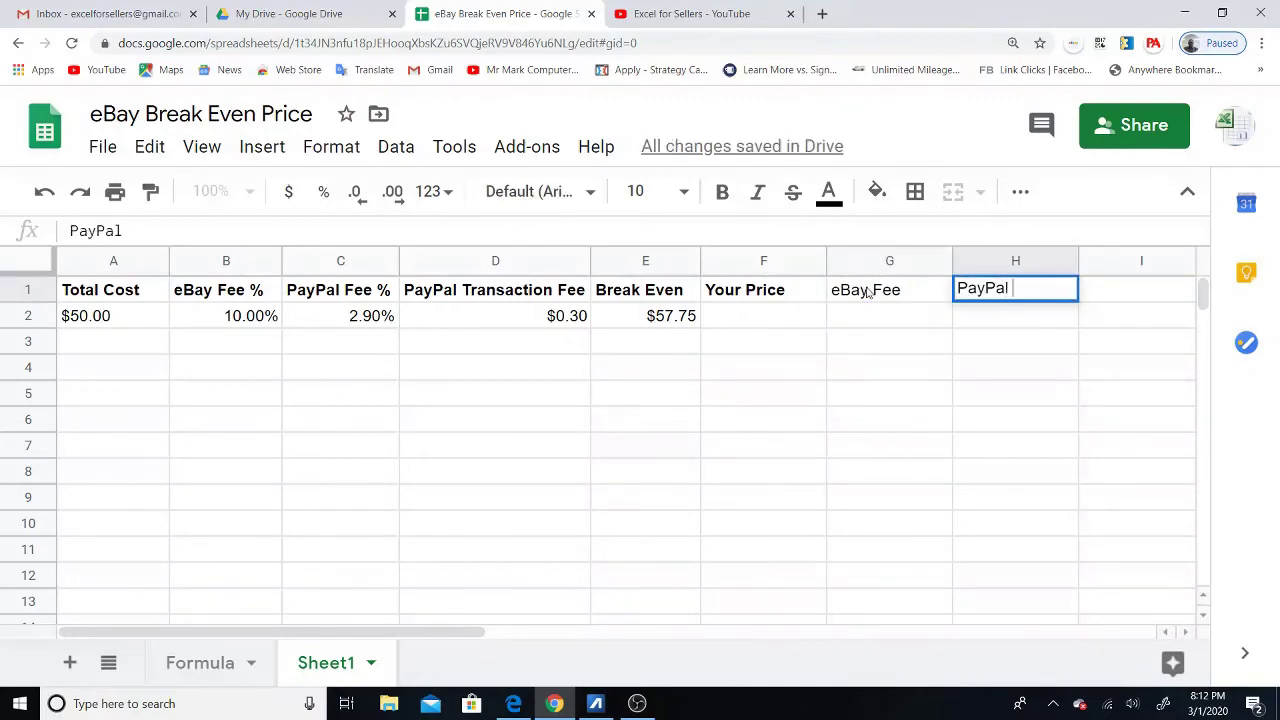
pyautogui.write(' Fee')
pyautogui.press('Tab')
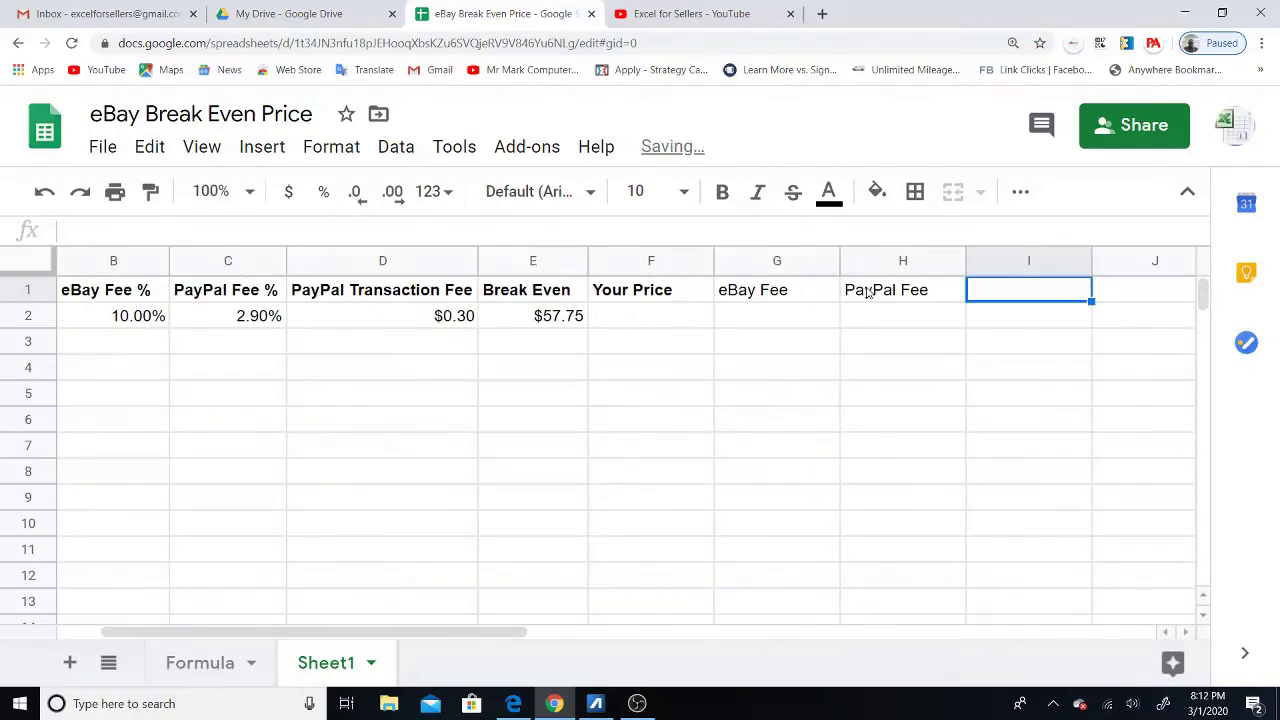
pyautogui.write('Profit')
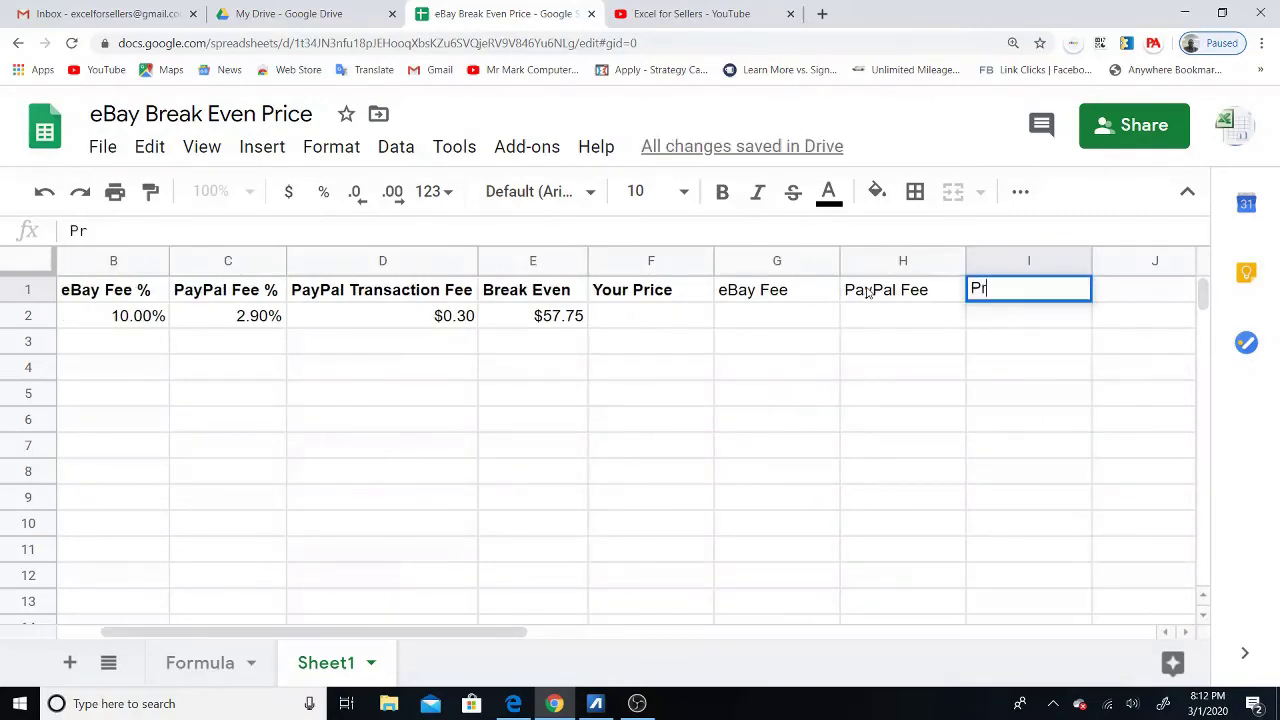
pyautogui.press('Left')
pyautogui.press('Left')
pyautogui.press('Left')
pyautogui.press('Left')
pyautogui.press('Left')
pyautogui.press('Left')
pyautogui.press('Left')
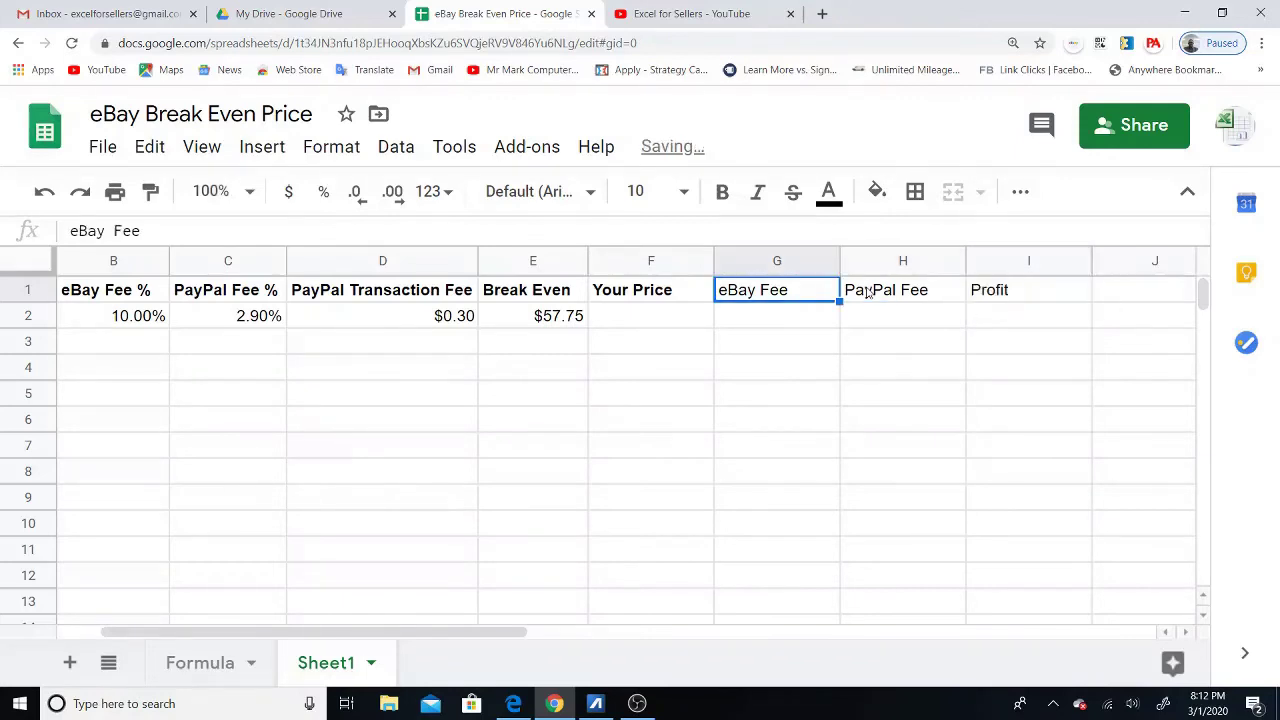
pyautogui.press('Left')
pyautogui.press('Down')
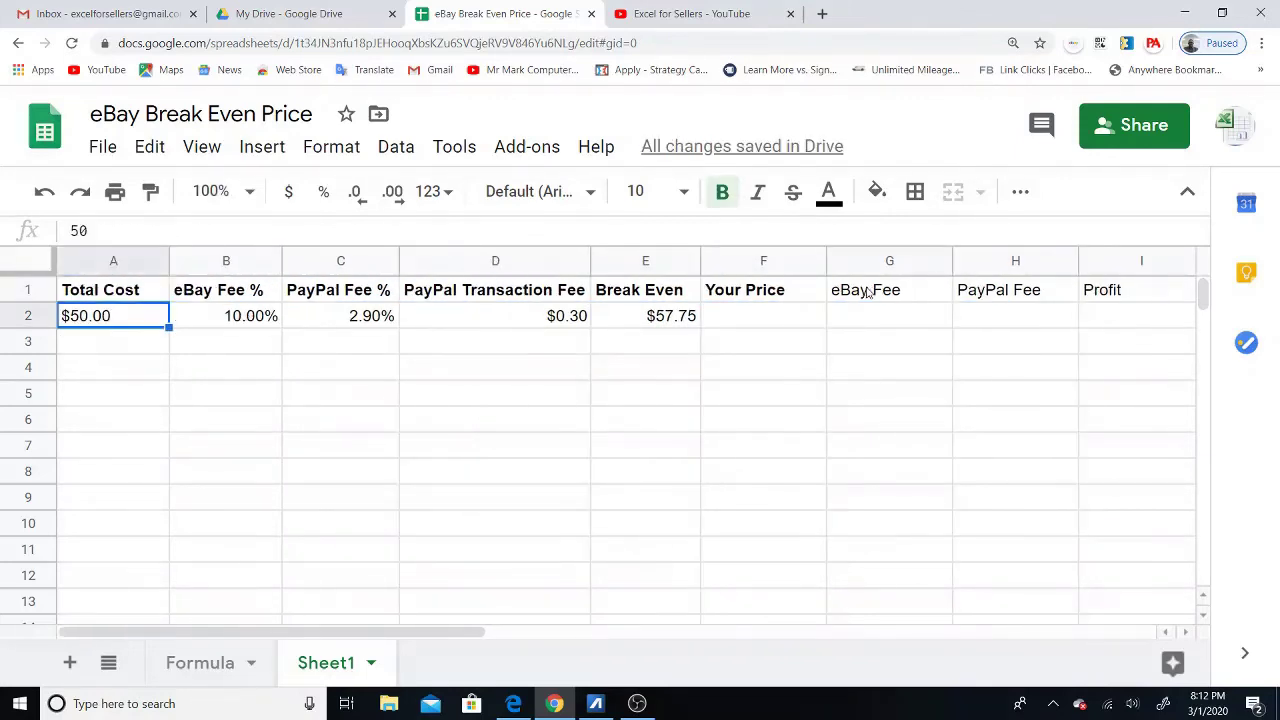
pyautogui.press('Right')
pyautogui.press('Right')
pyautogui.press('Right')
pyautogui.press('Right')
pyautogui.press('Right')
pyautogui.press('Right')
pyautogui.press('Left')
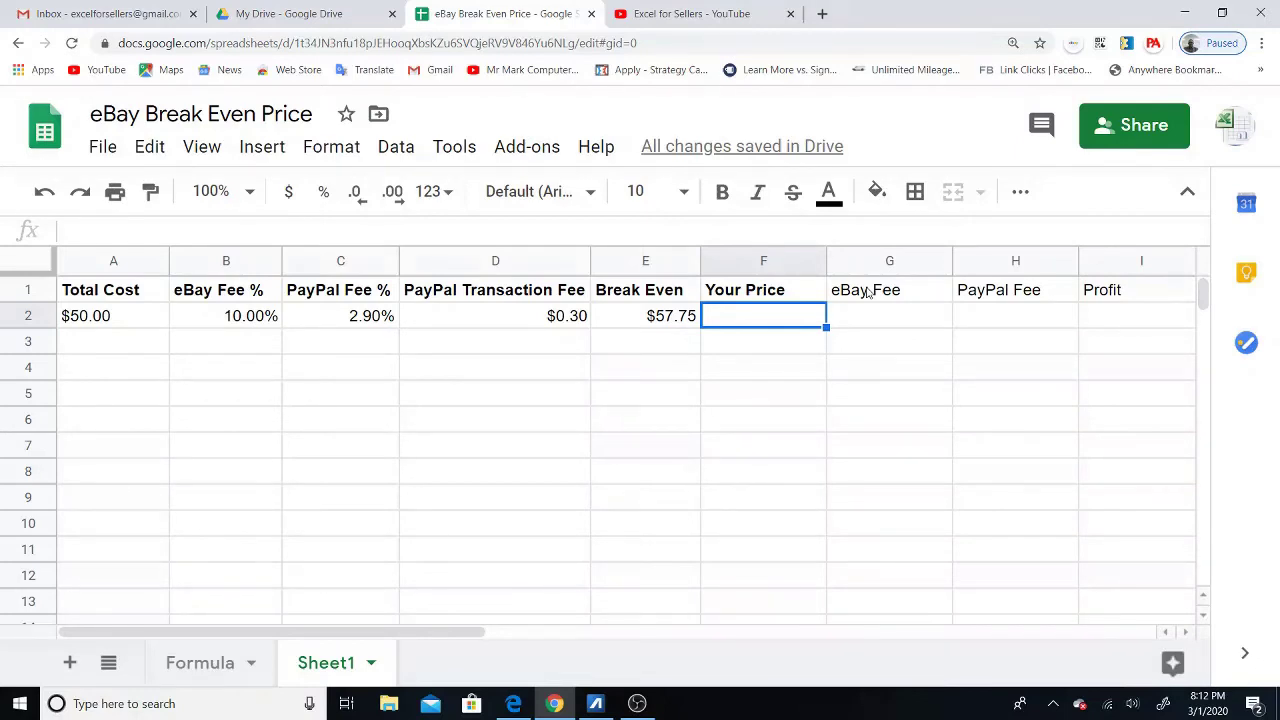
# Step: Set Your Price in F2 to $100.00 in dollar format
pyautogui.write('60')
pyautogui.press('Right')
pyautogui.press('Left')
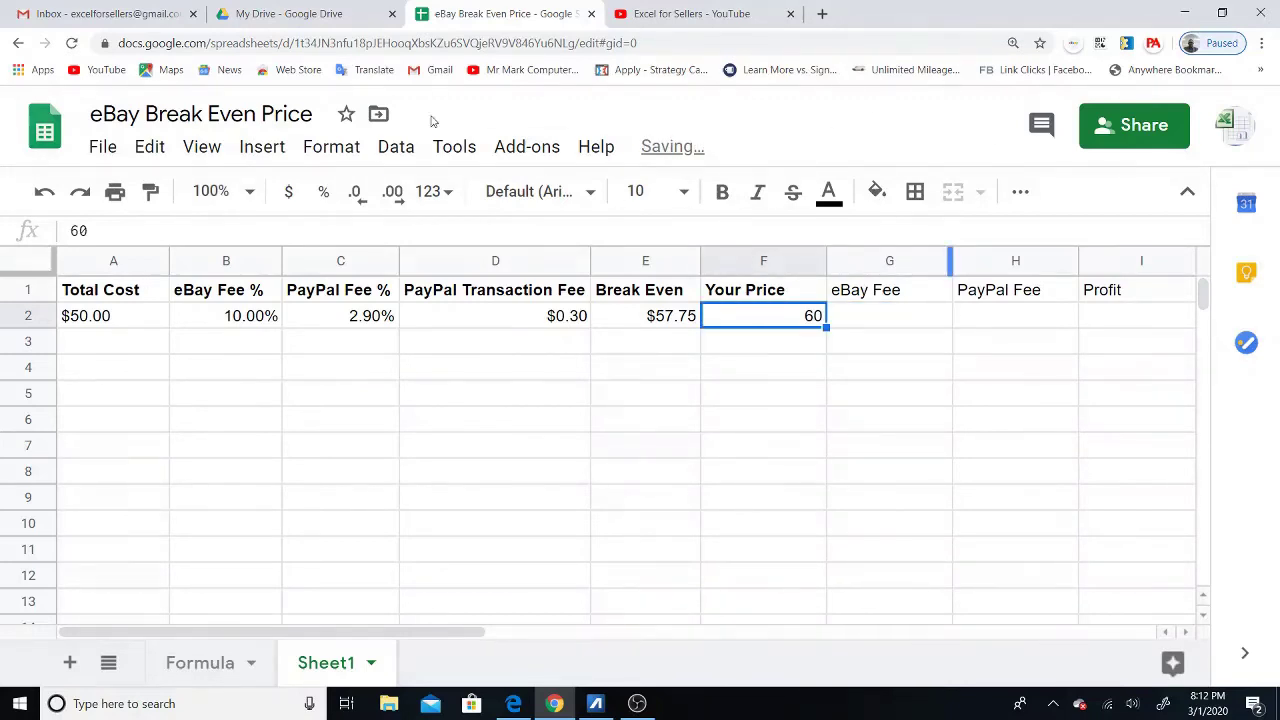
pyautogui.click(288, 191)
pyautogui.write('100')
pyautogui.press('Return')
pyautogui.click(798, 323)
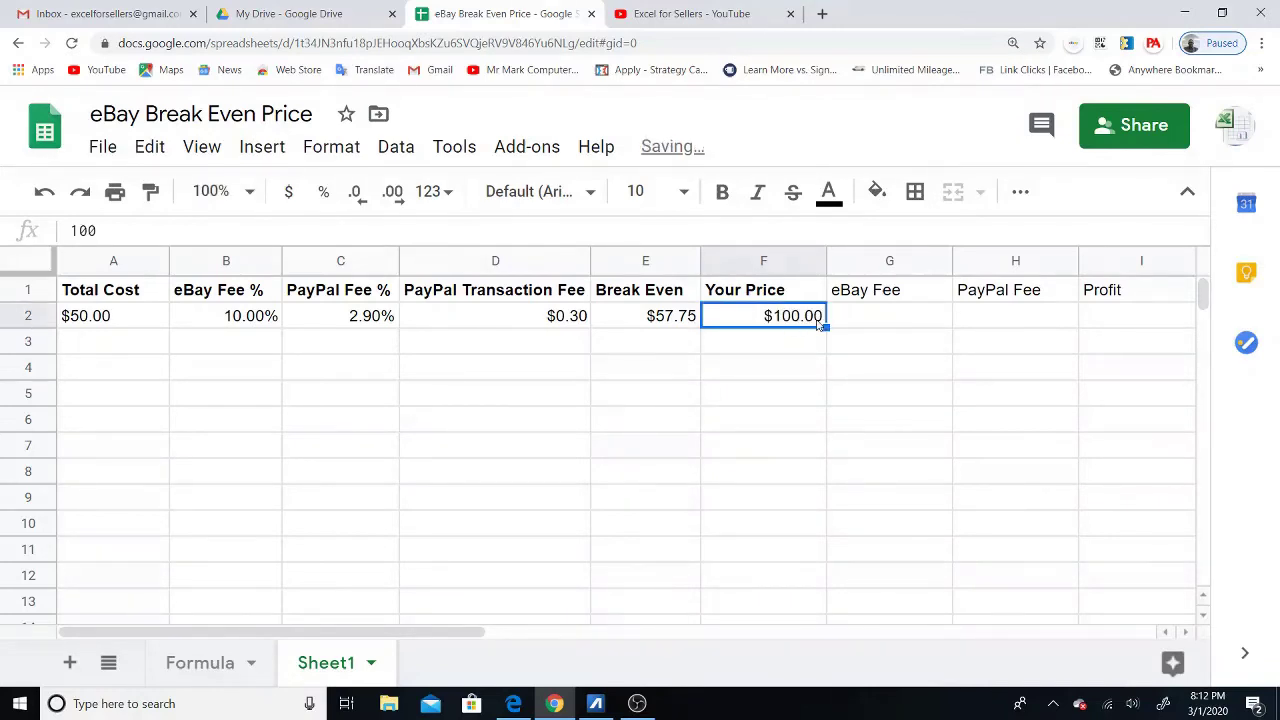
# Step: Enter =F2*B2 in G2 so the eBay fee shows $10.00
pyautogui.click(892, 320)
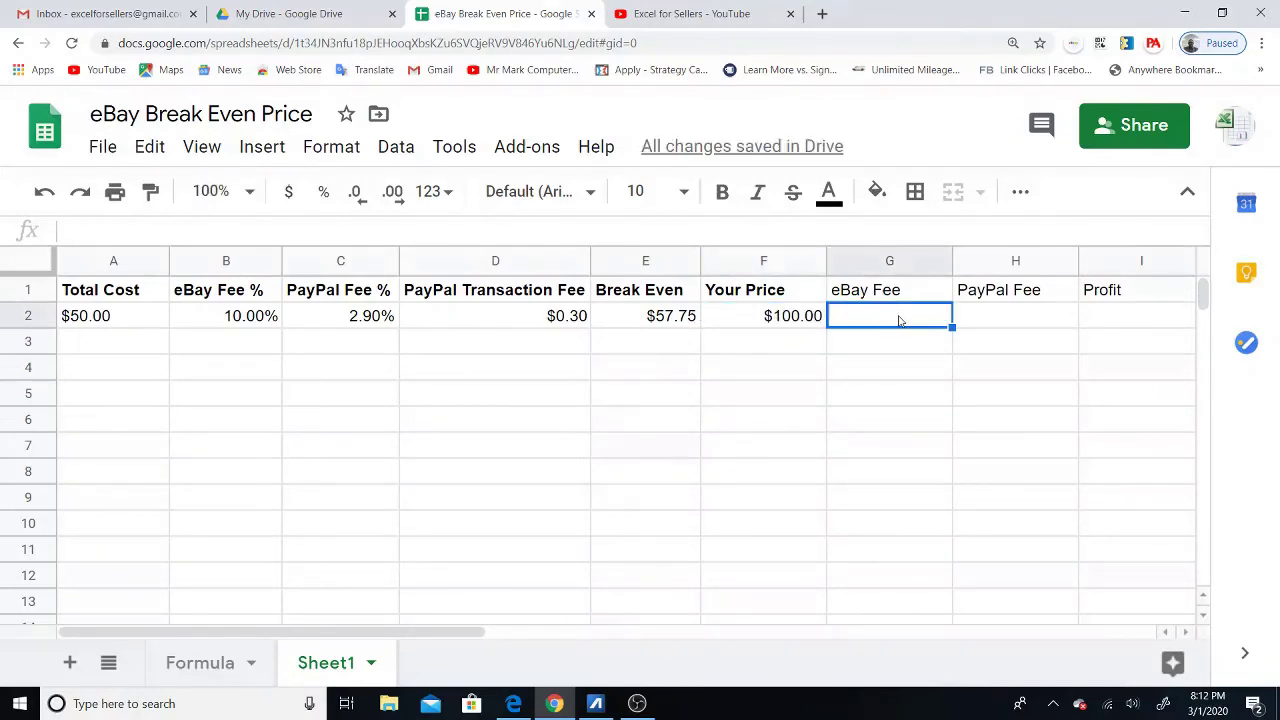
pyautogui.write('=')
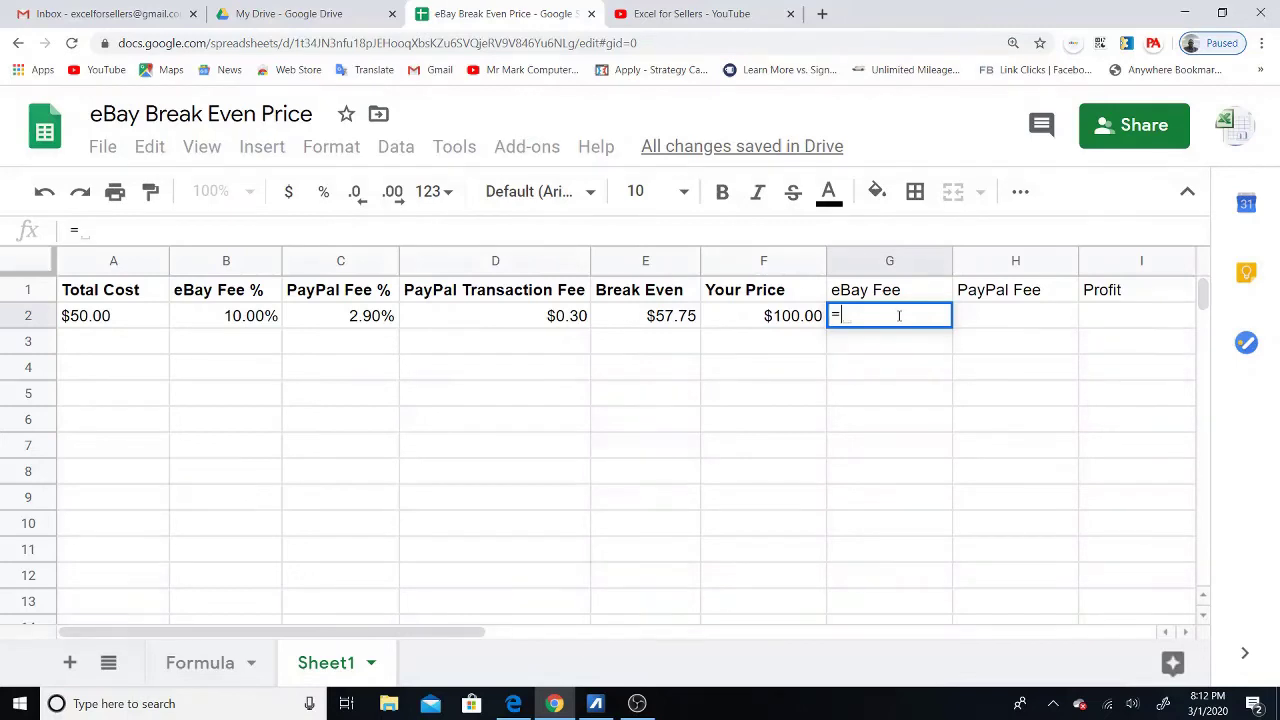
pyautogui.click(780, 318)
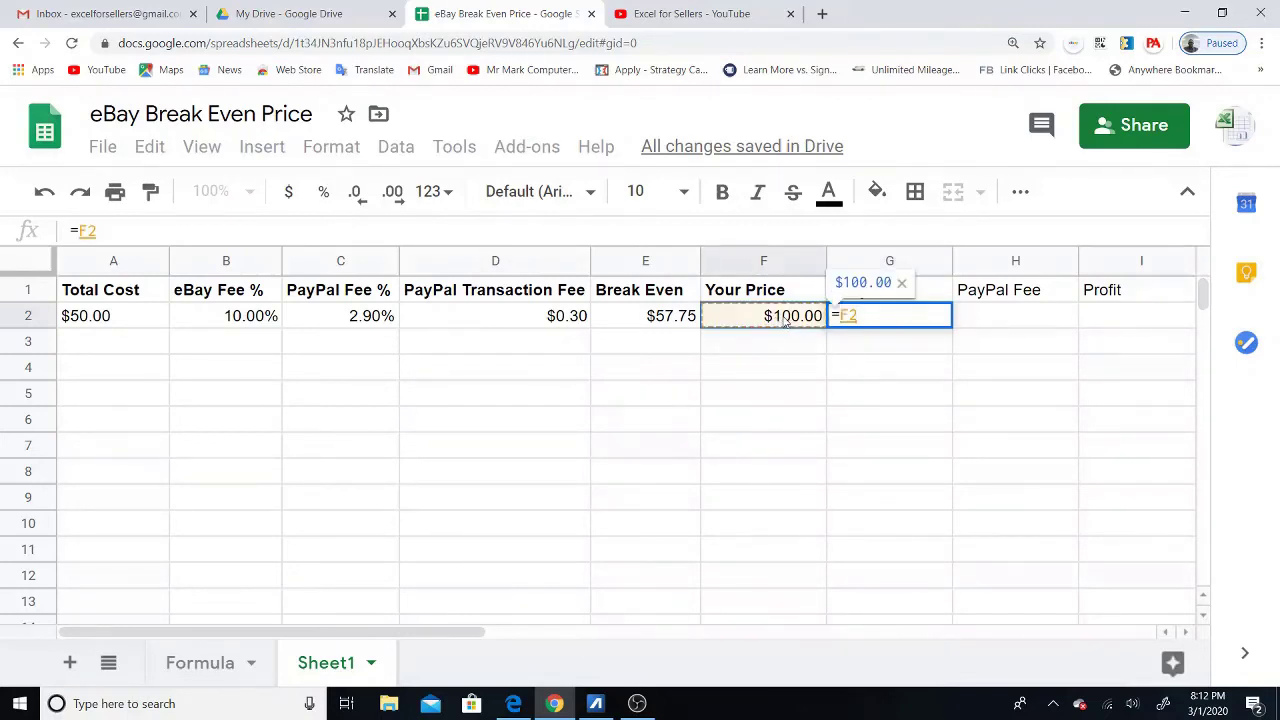
pyautogui.write('*')
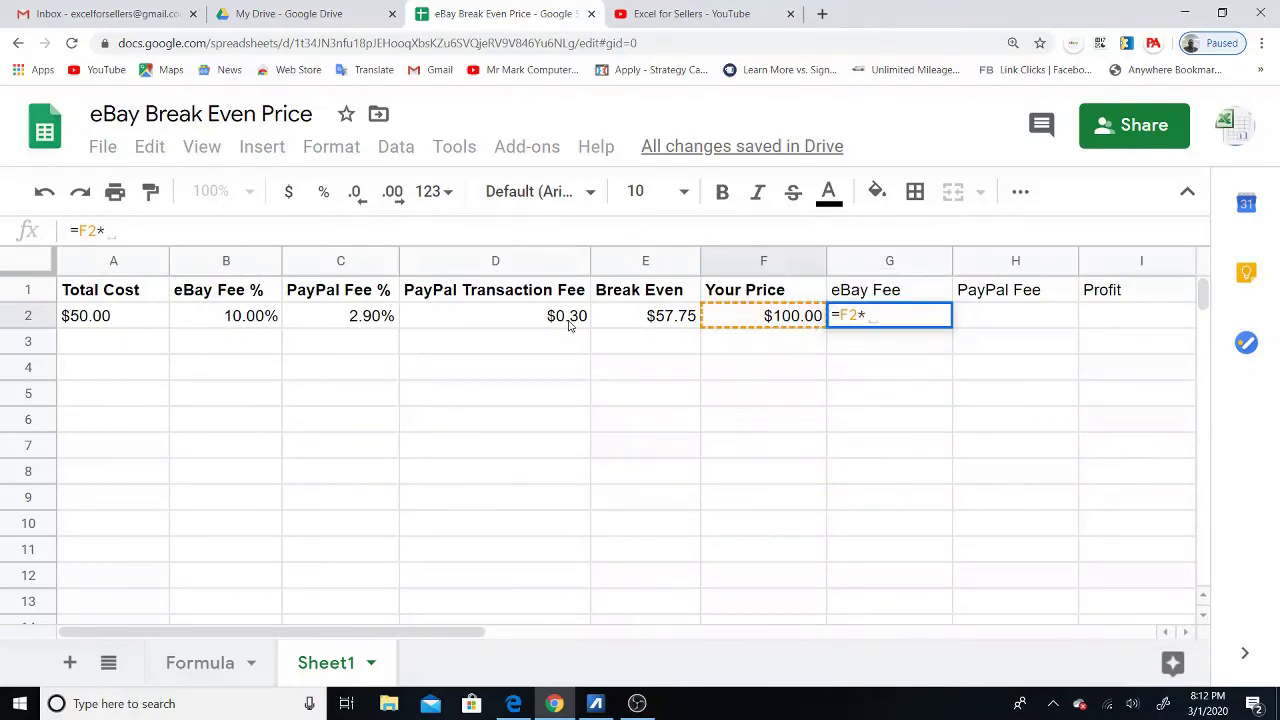
pyautogui.click(238, 317)
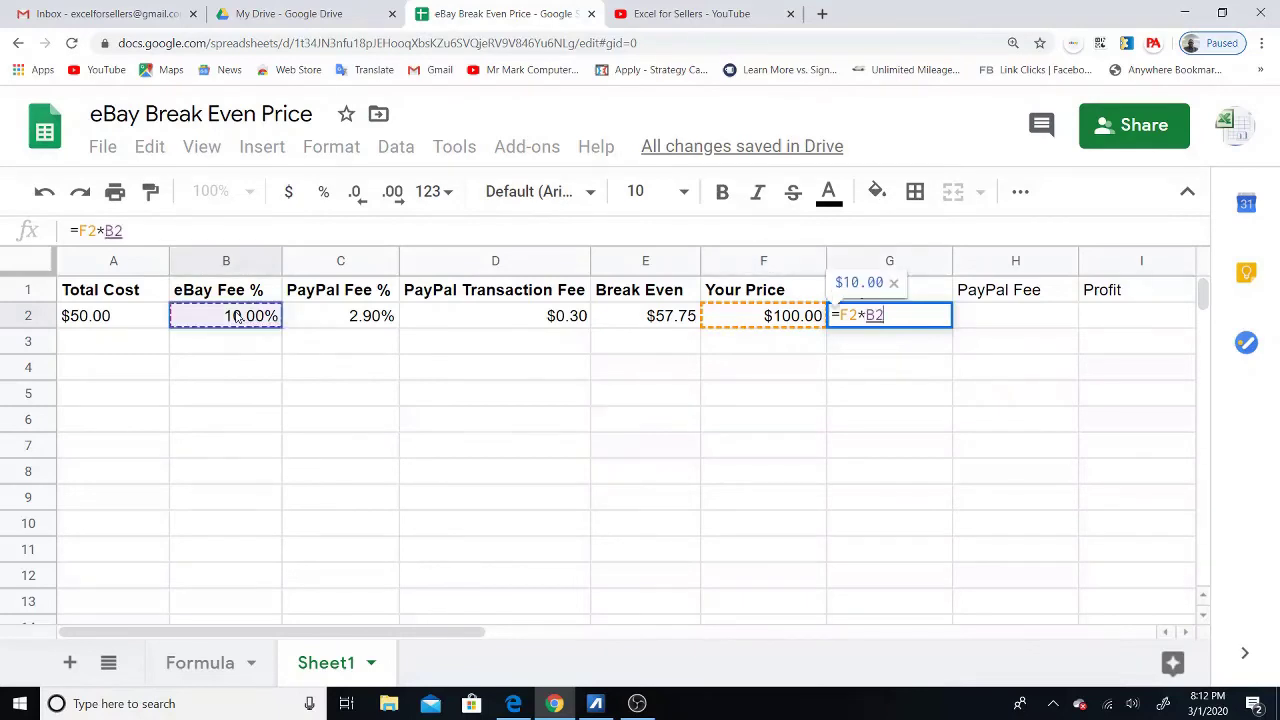
pyautogui.press('Return')
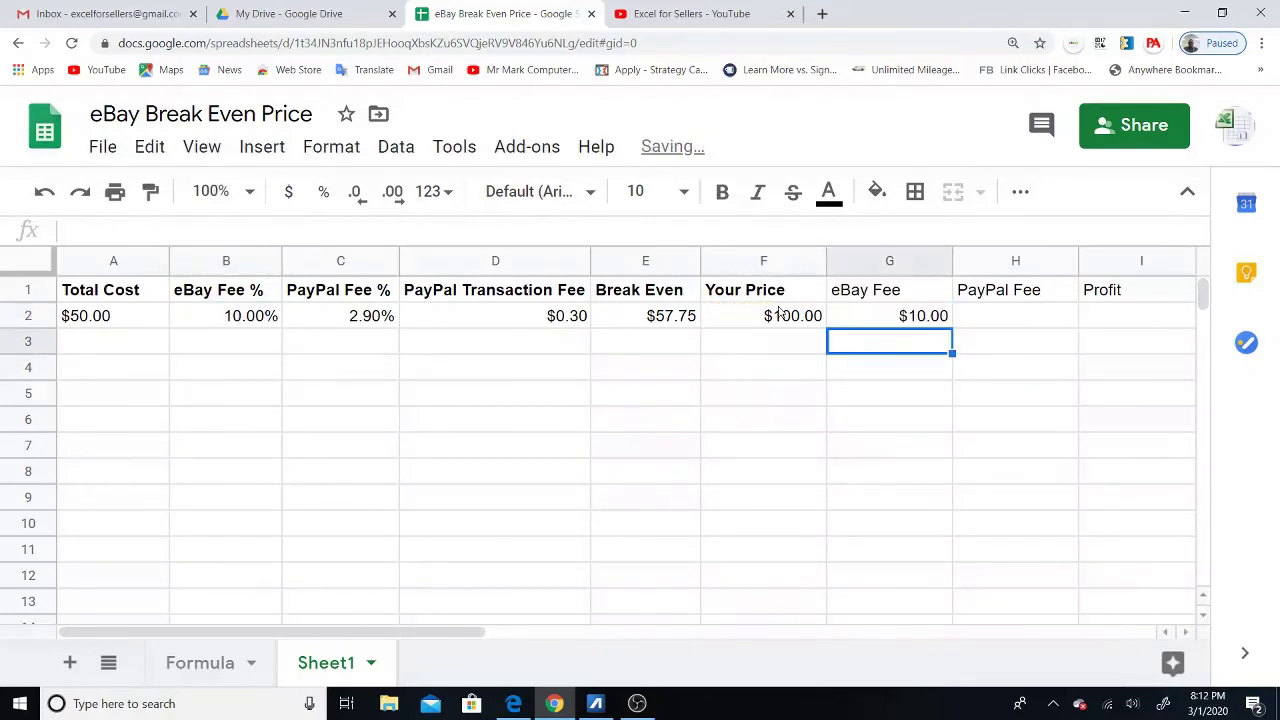
pyautogui.click(880, 318)
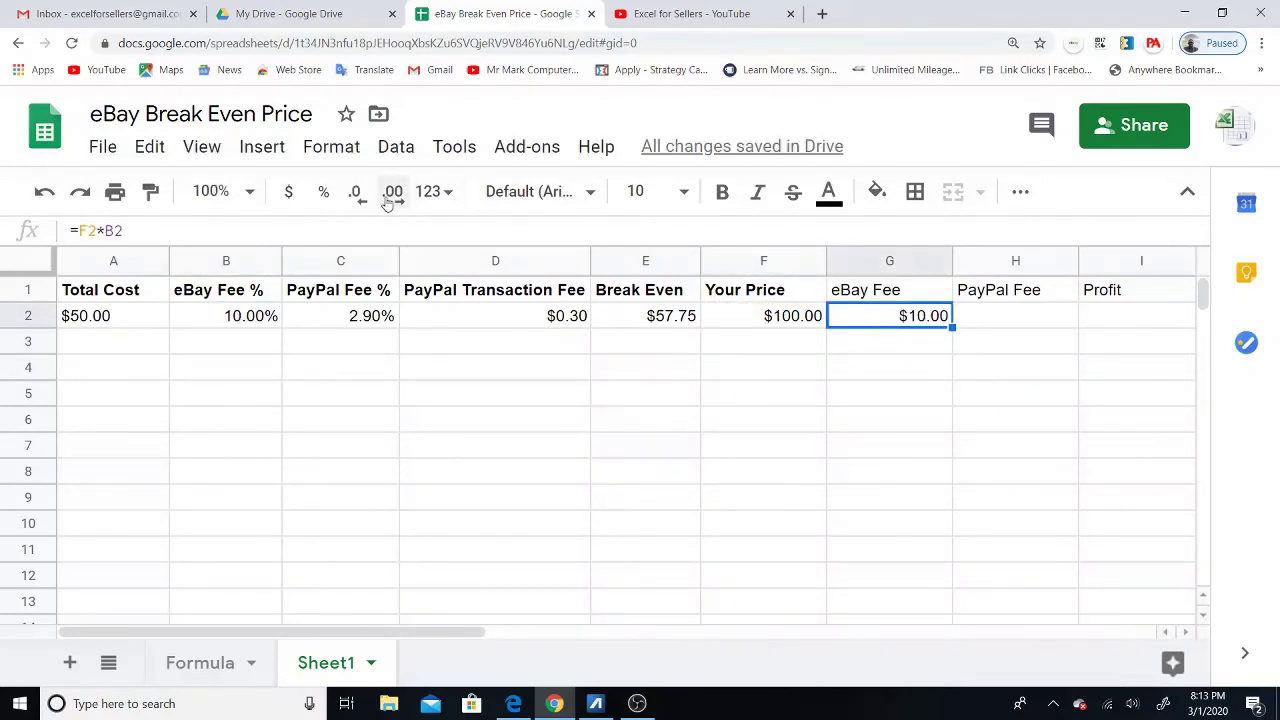
# Step: Enter =F2*C2+D2 in H2 so the PayPal fee shows $3.20
pyautogui.click(996, 320)
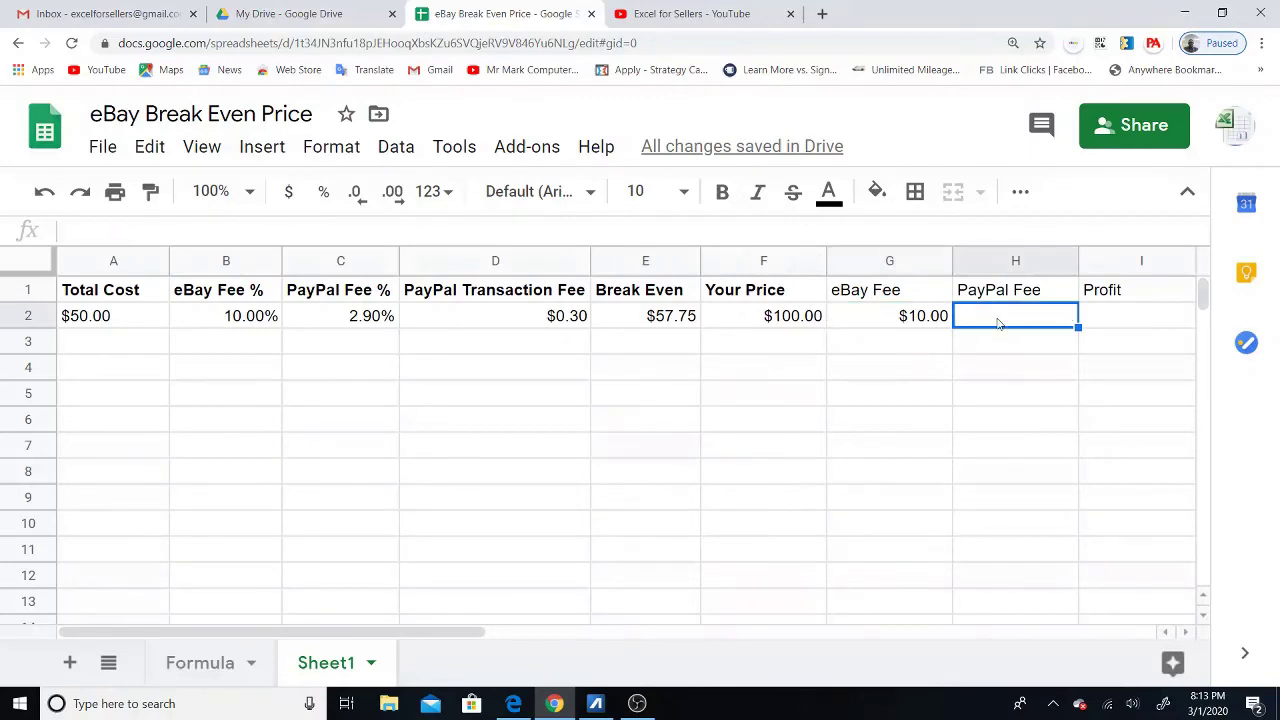
pyautogui.write('=')
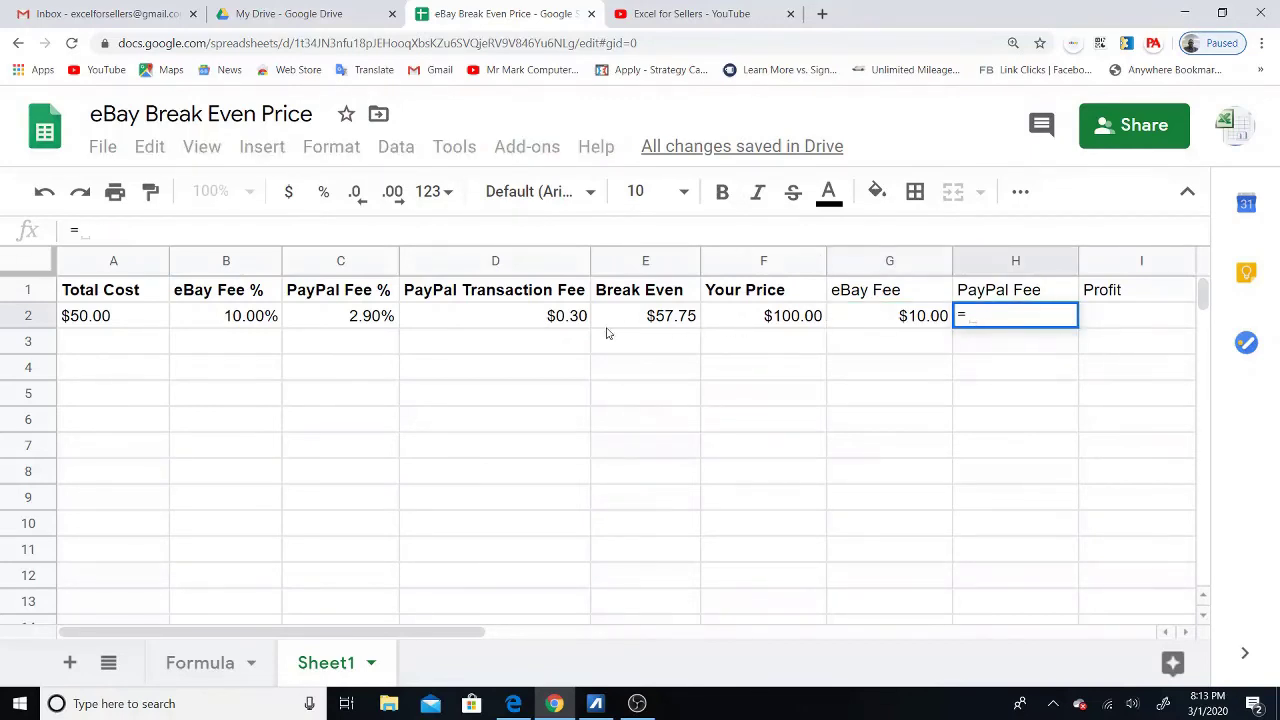
pyautogui.click(764, 319)
pyautogui.write('*')
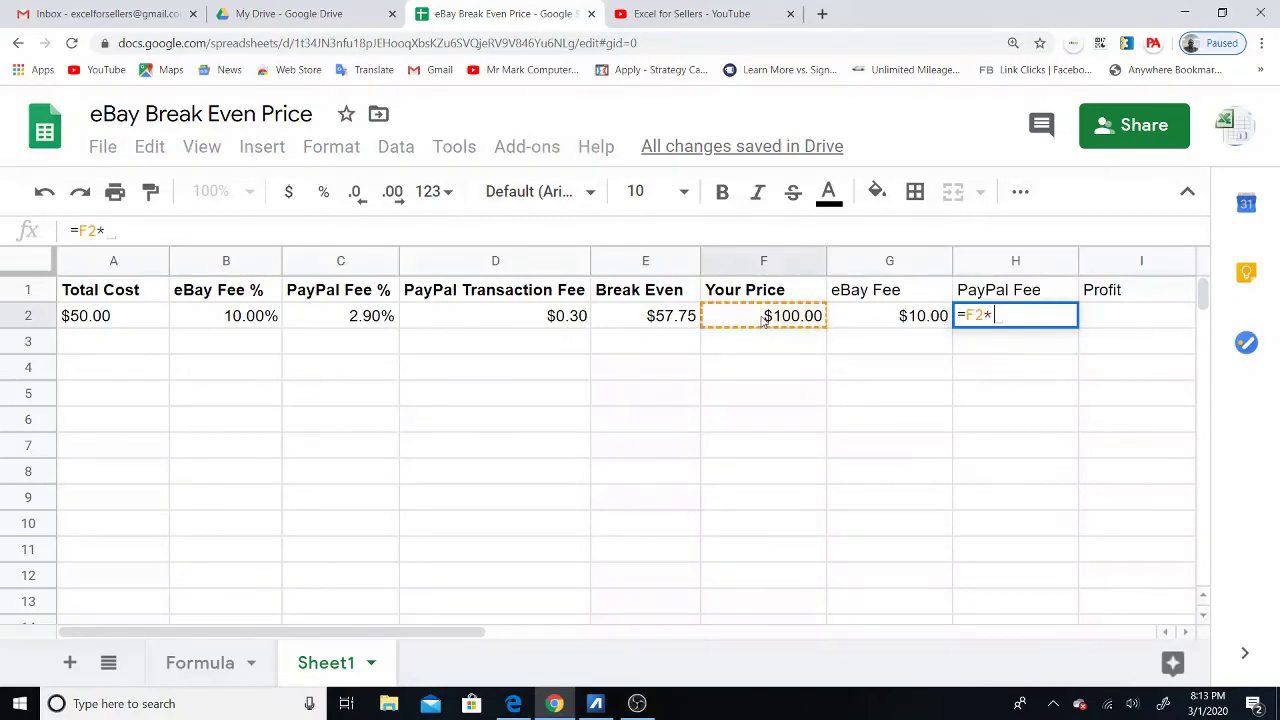
pyautogui.click(366, 320)
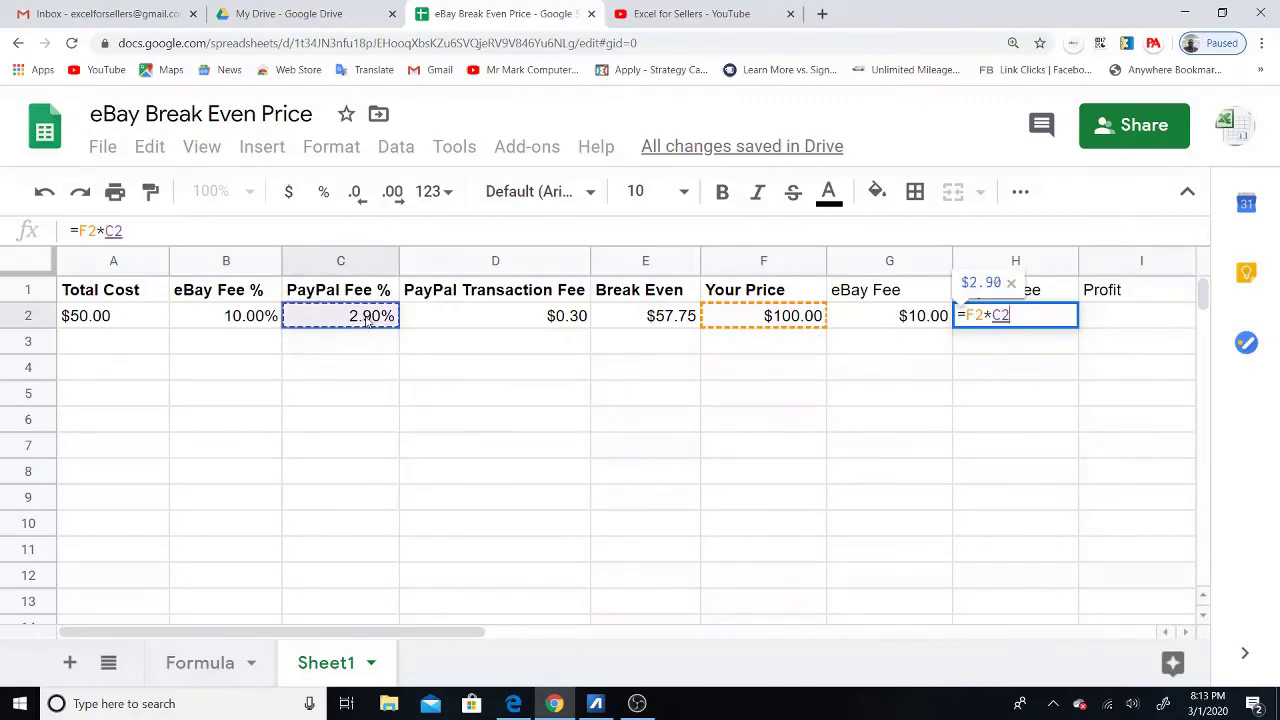
pyautogui.write('+')
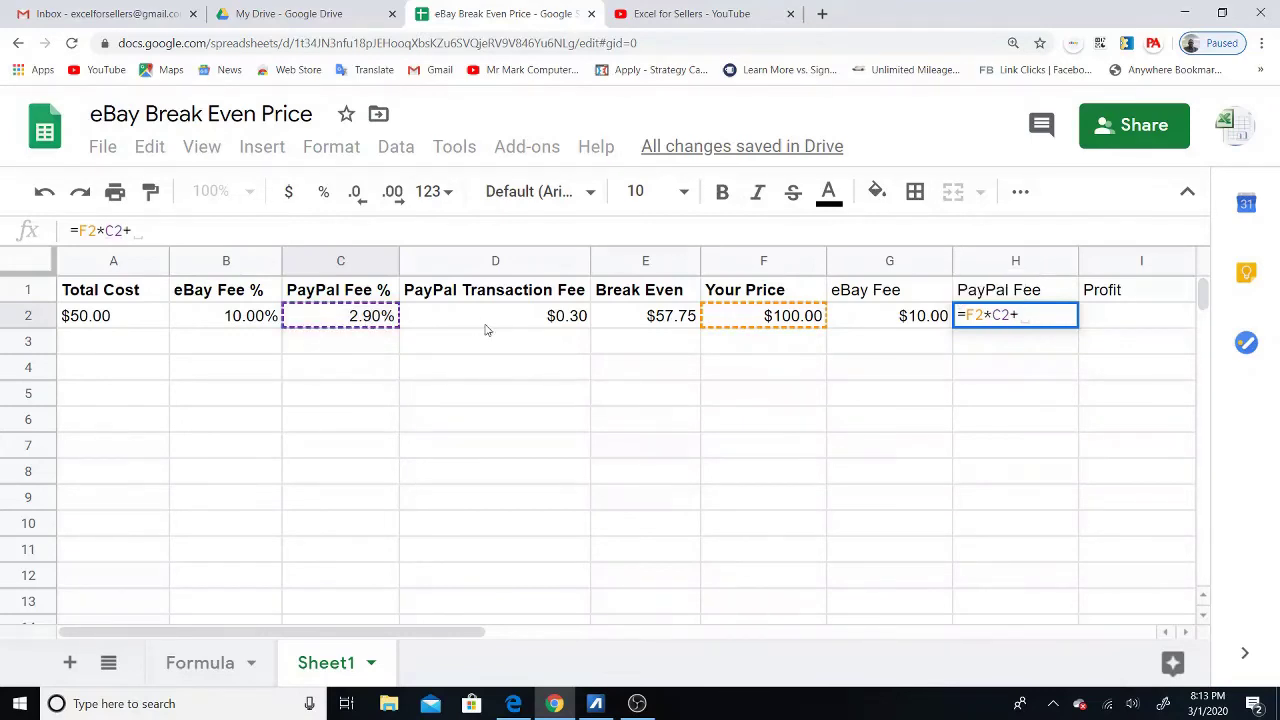
pyautogui.click(507, 319)
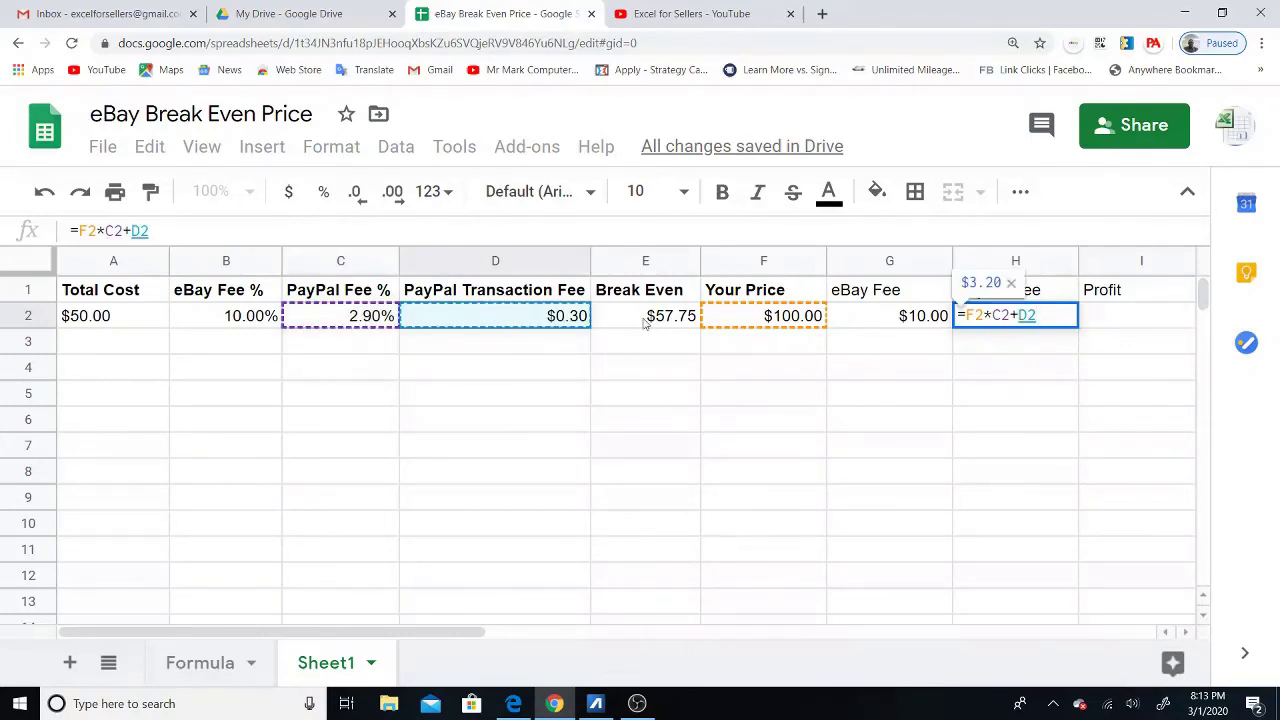
pyautogui.press('Return')
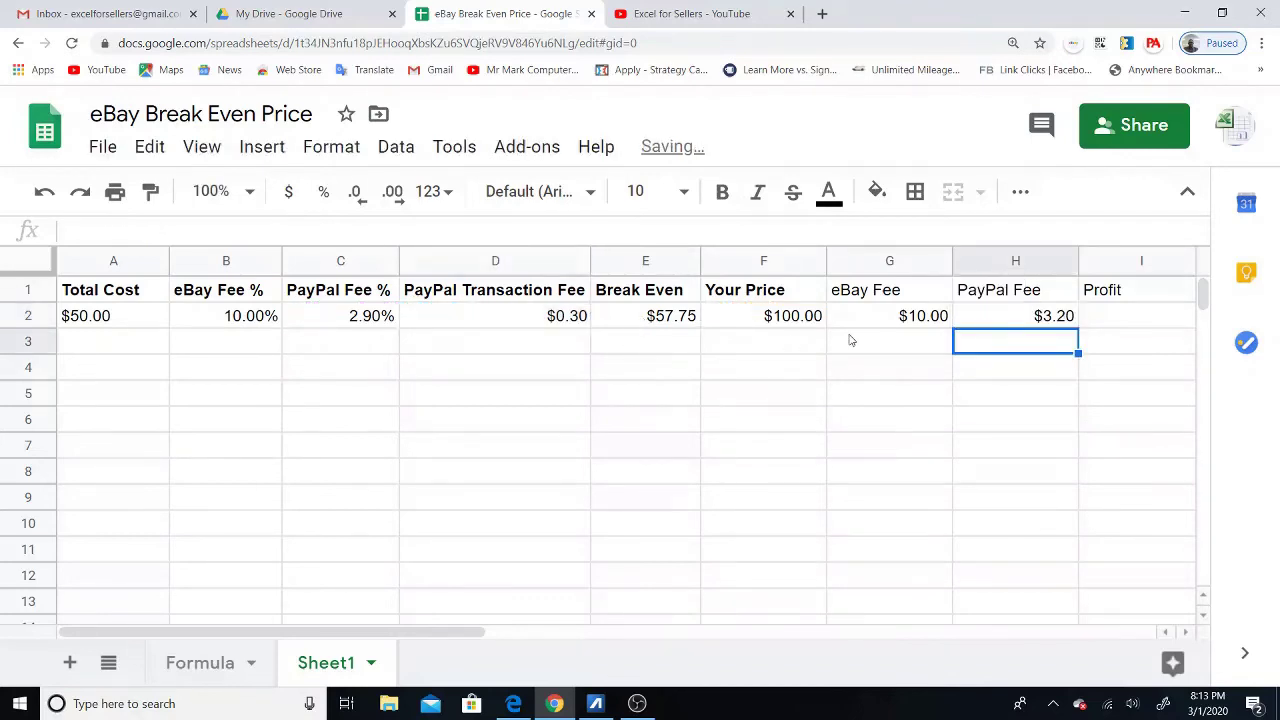
pyautogui.click(1008, 320)
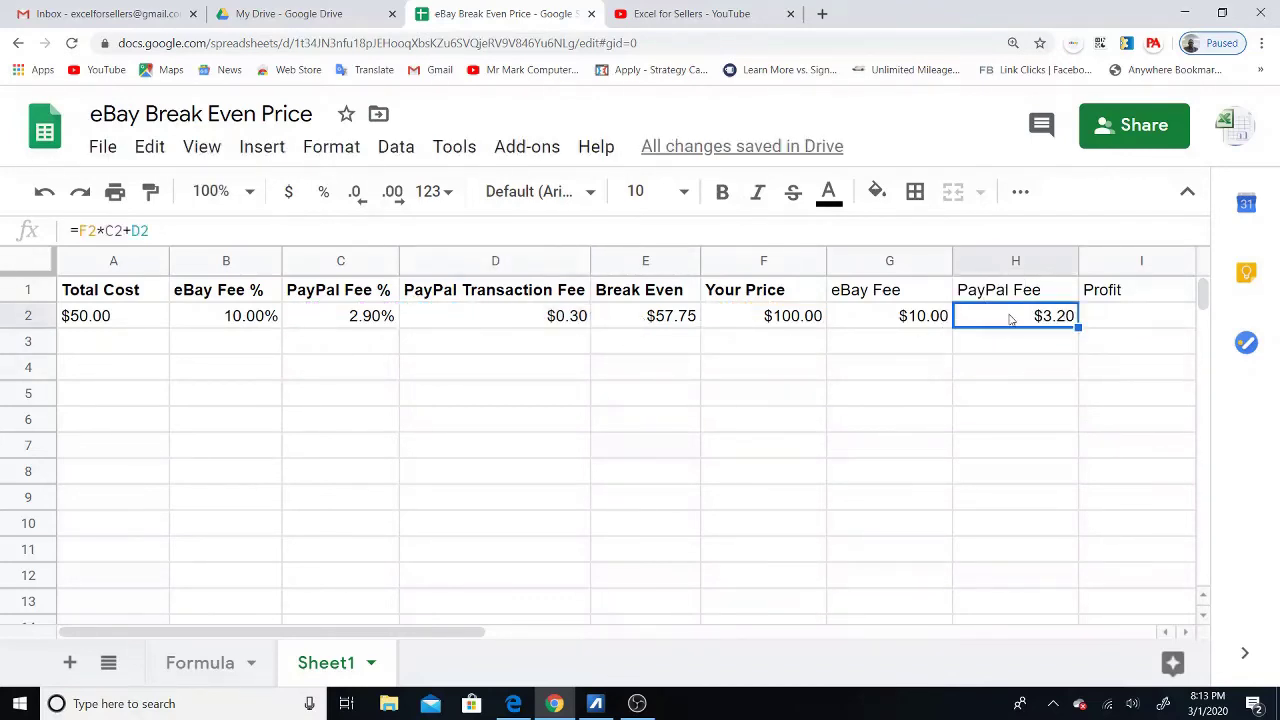
# Step: Enter =F2-G2-H2-A2 in I2 so Profit shows $36.80
pyautogui.click(1128, 323)
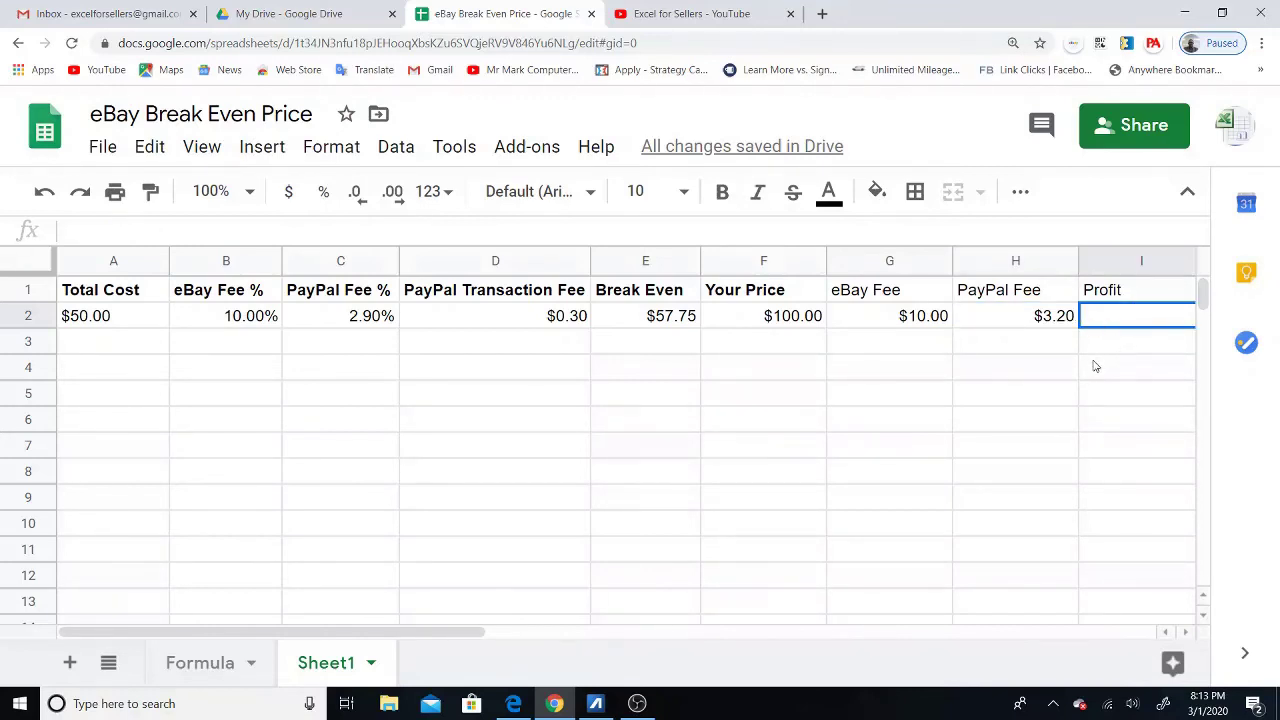
pyautogui.write('=')
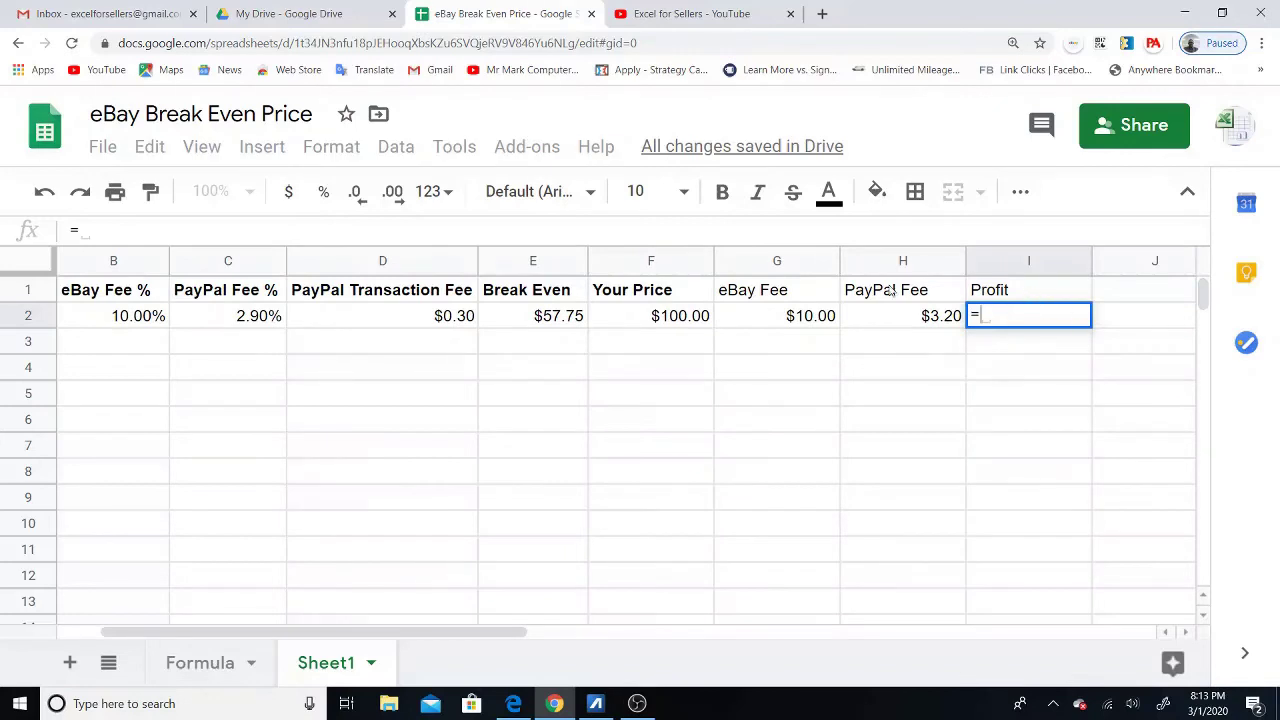
pyautogui.click(681, 320)
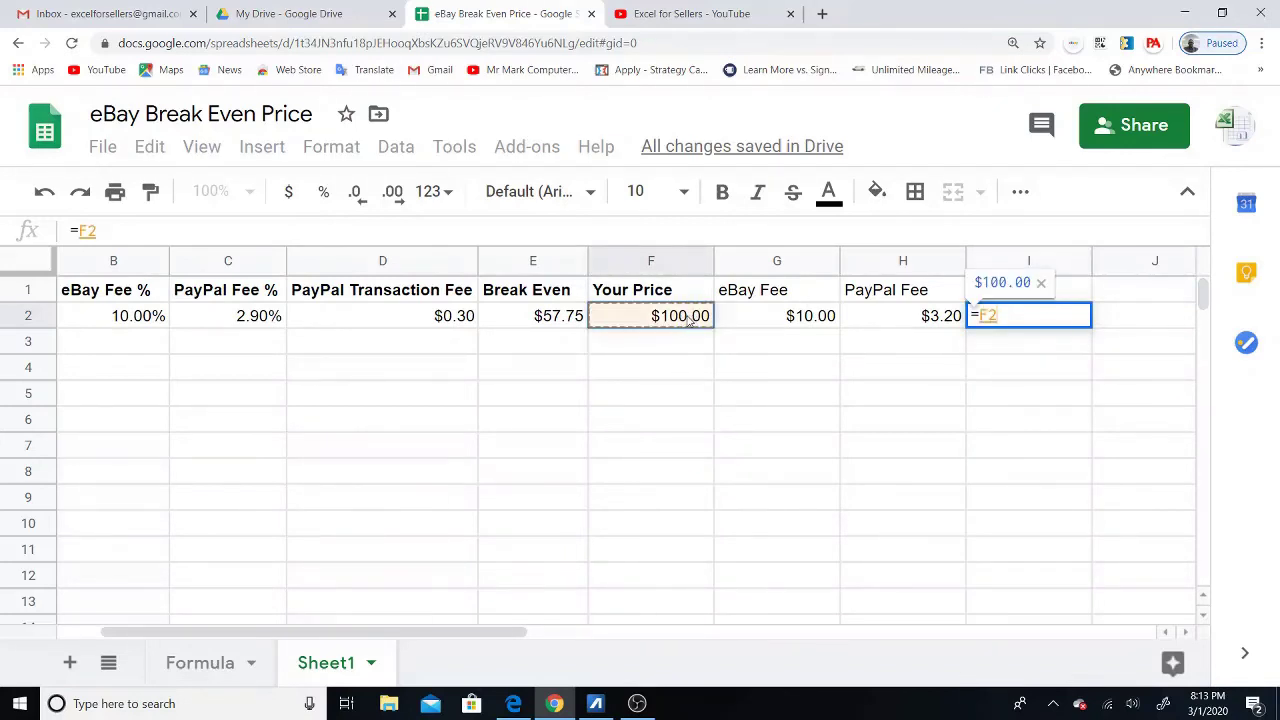
pyautogui.write('-')
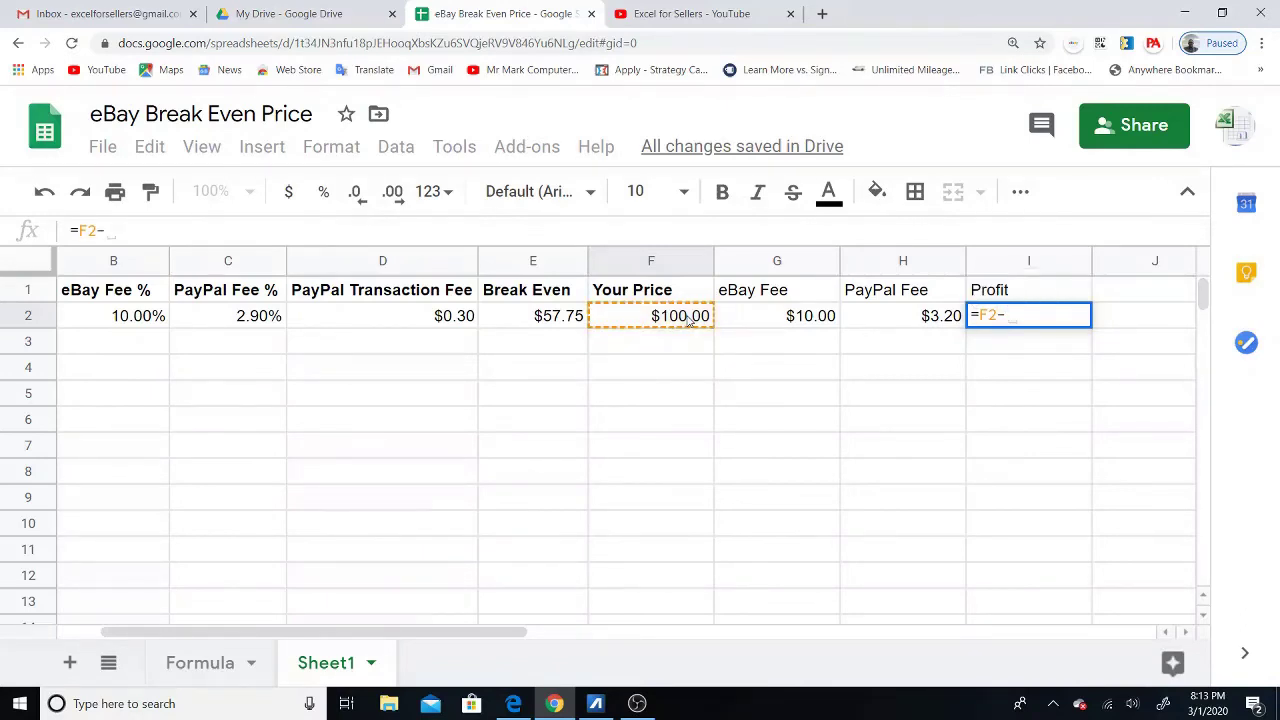
pyautogui.click(790, 316)
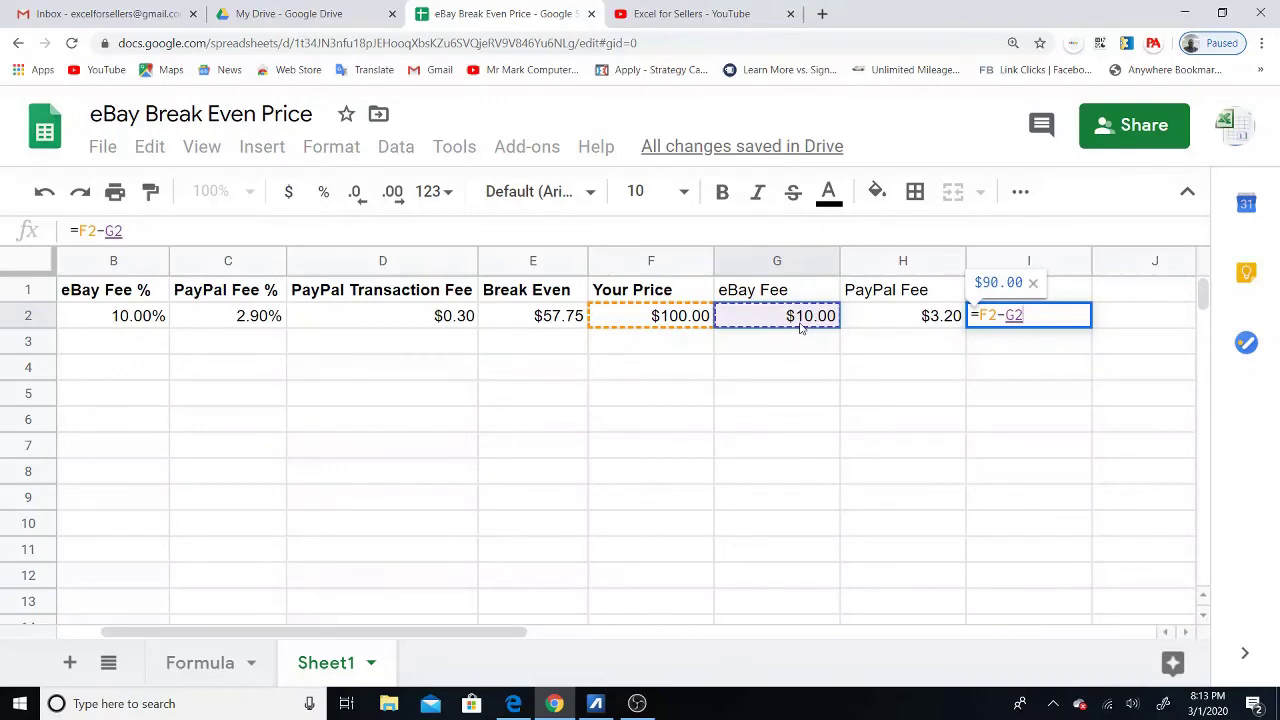
pyautogui.write('-')
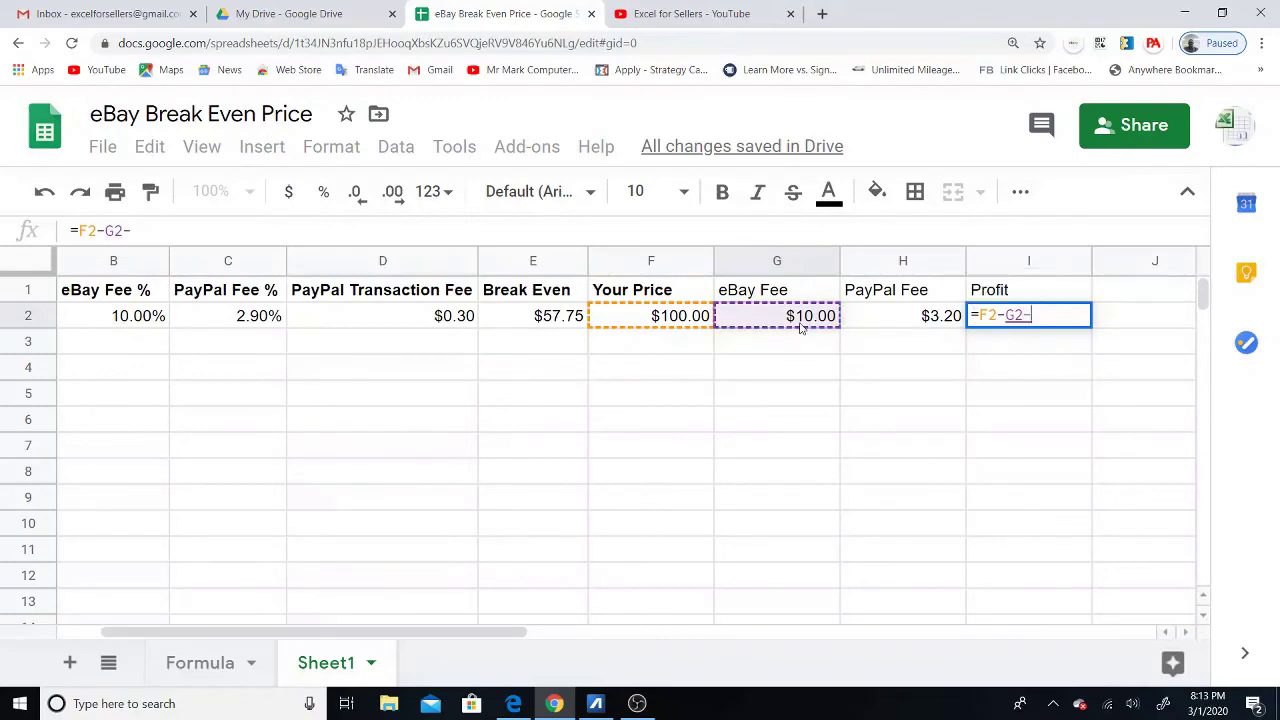
pyautogui.click(876, 320)
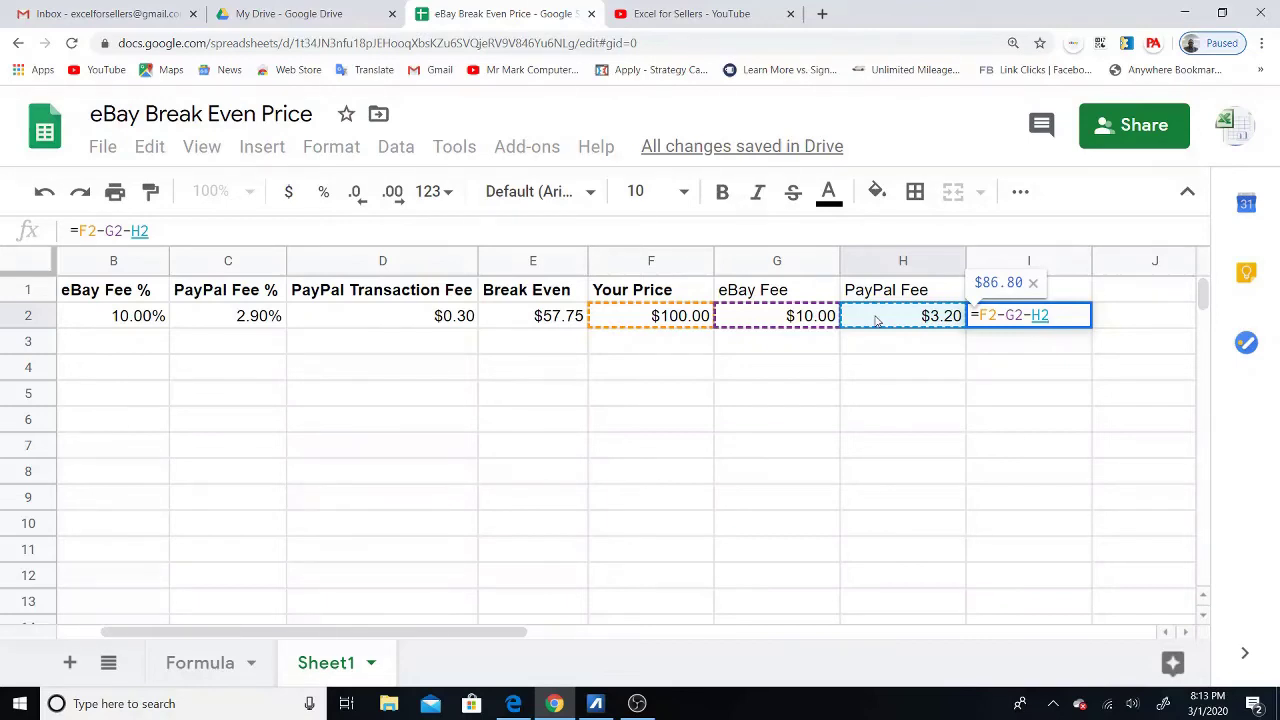
pyautogui.write('-')
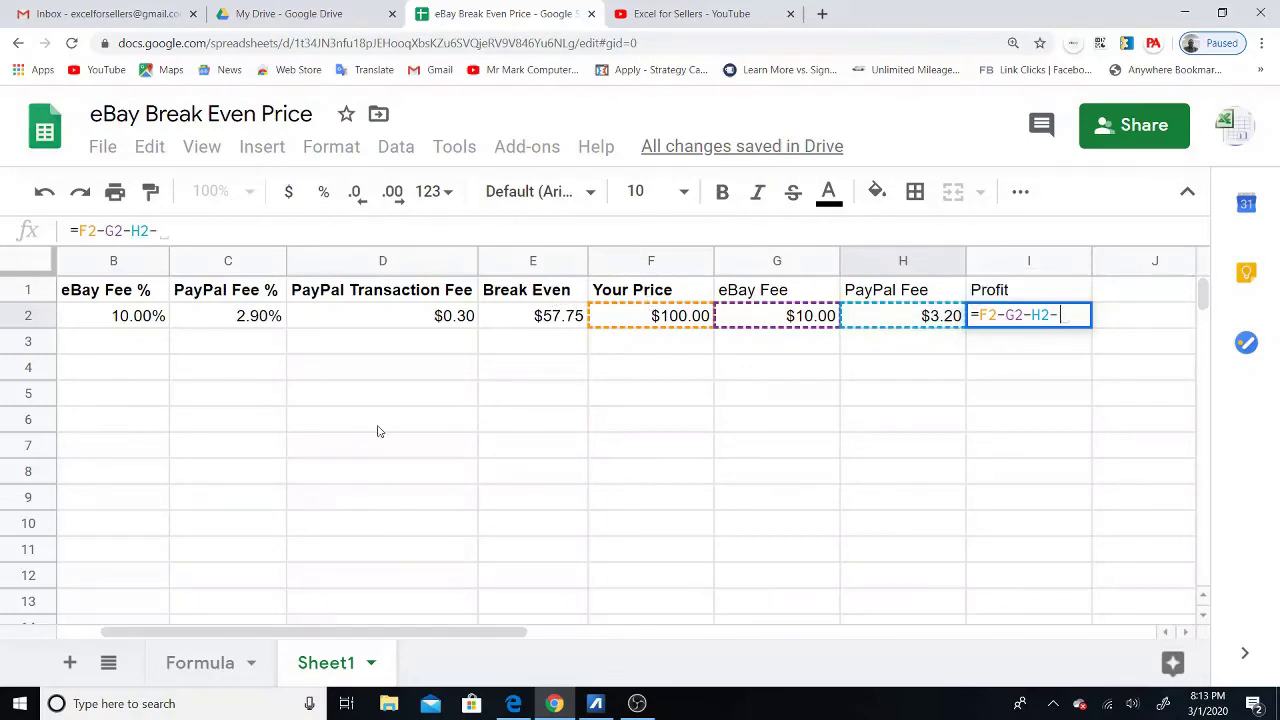
pyautogui.moveTo(470, 630); pyautogui.dragTo(445, 638)
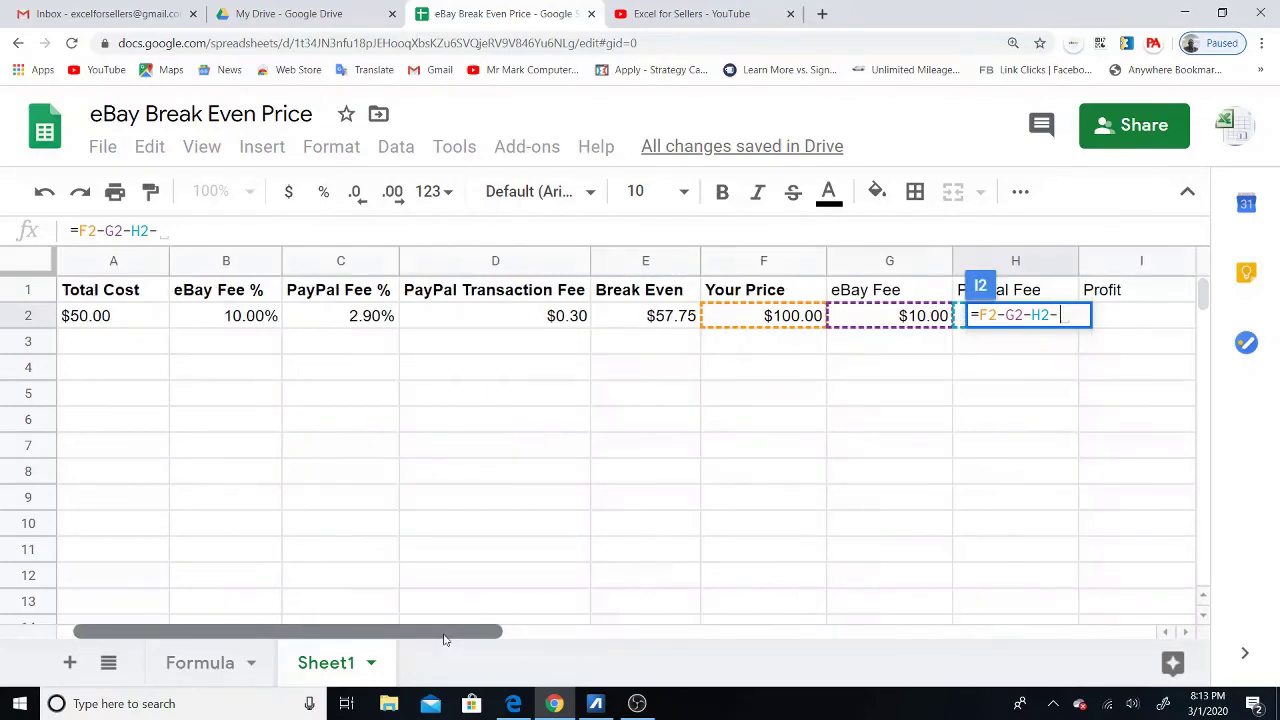
pyautogui.click(120, 318)
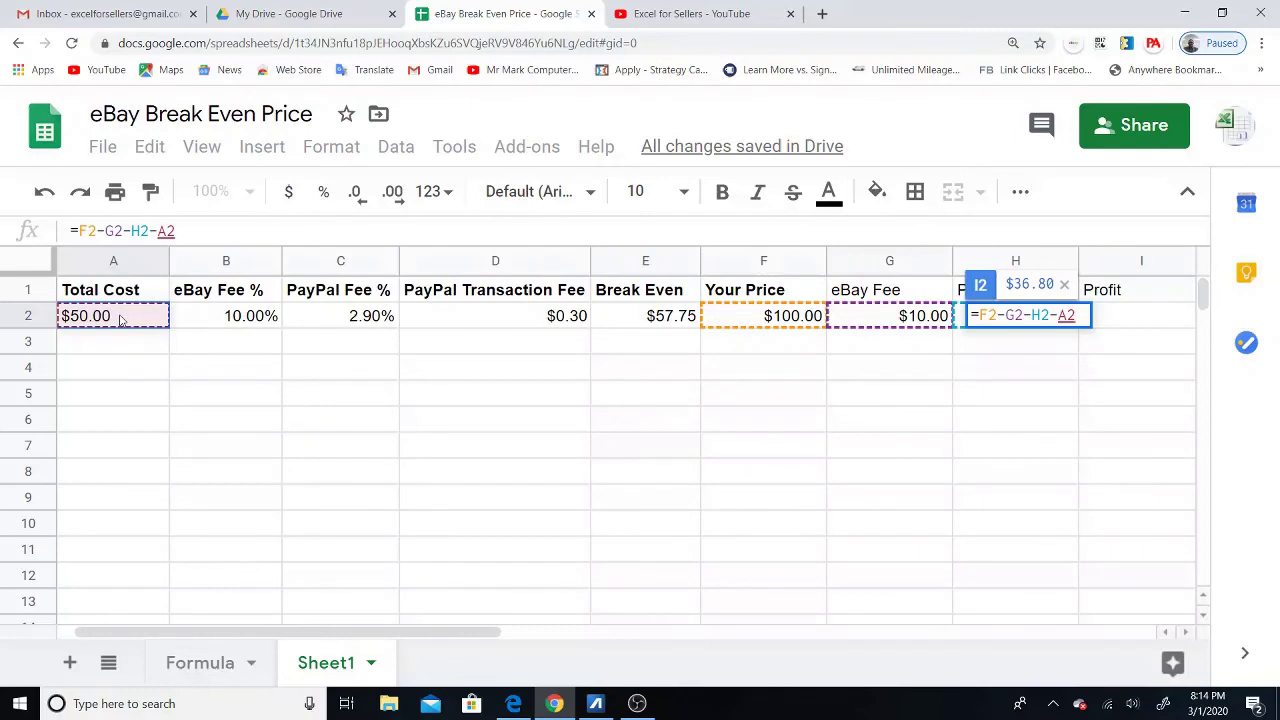
pyautogui.press('Return')
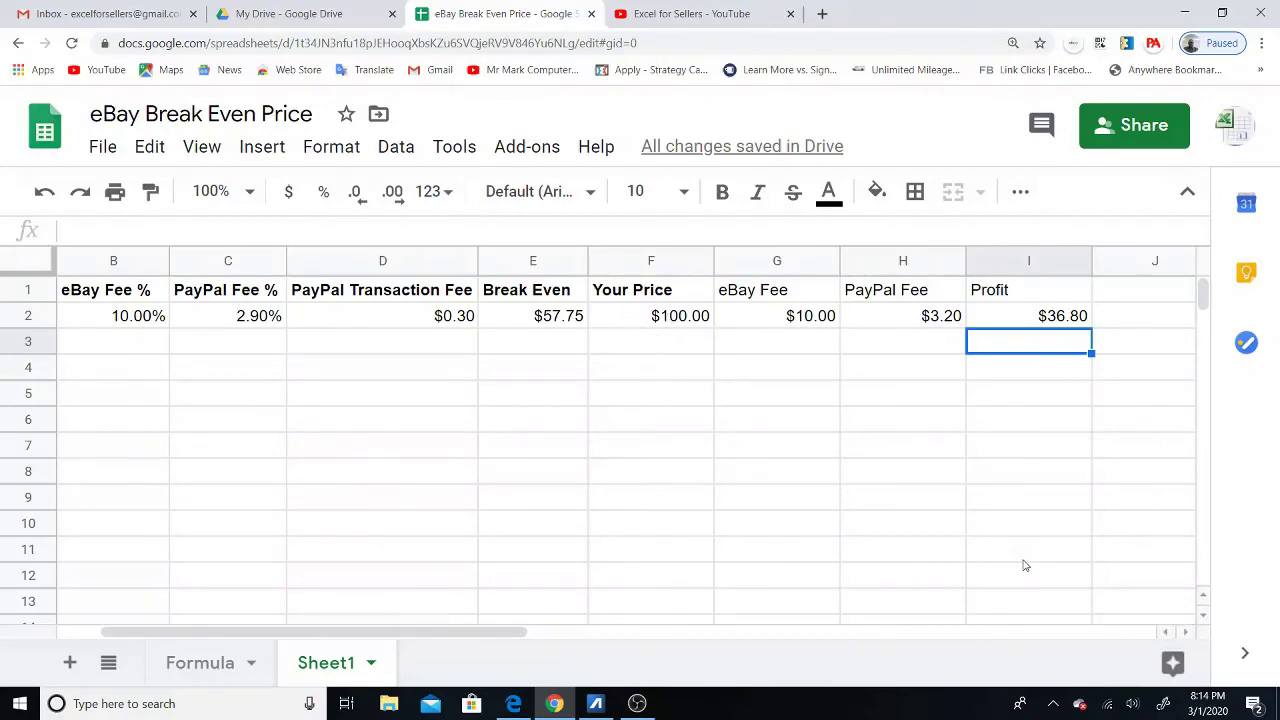
pyautogui.hotkey('ctrl', '-')
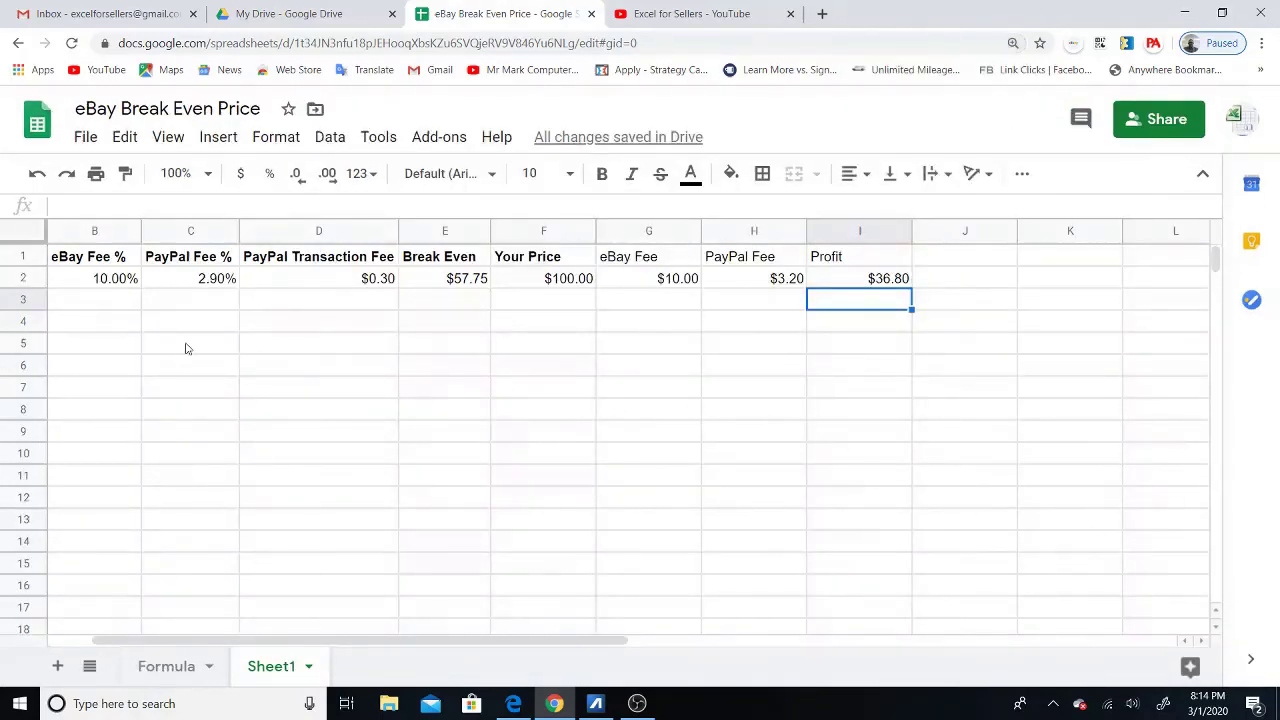
pyautogui.click(85, 265)
pyautogui.press('Left')
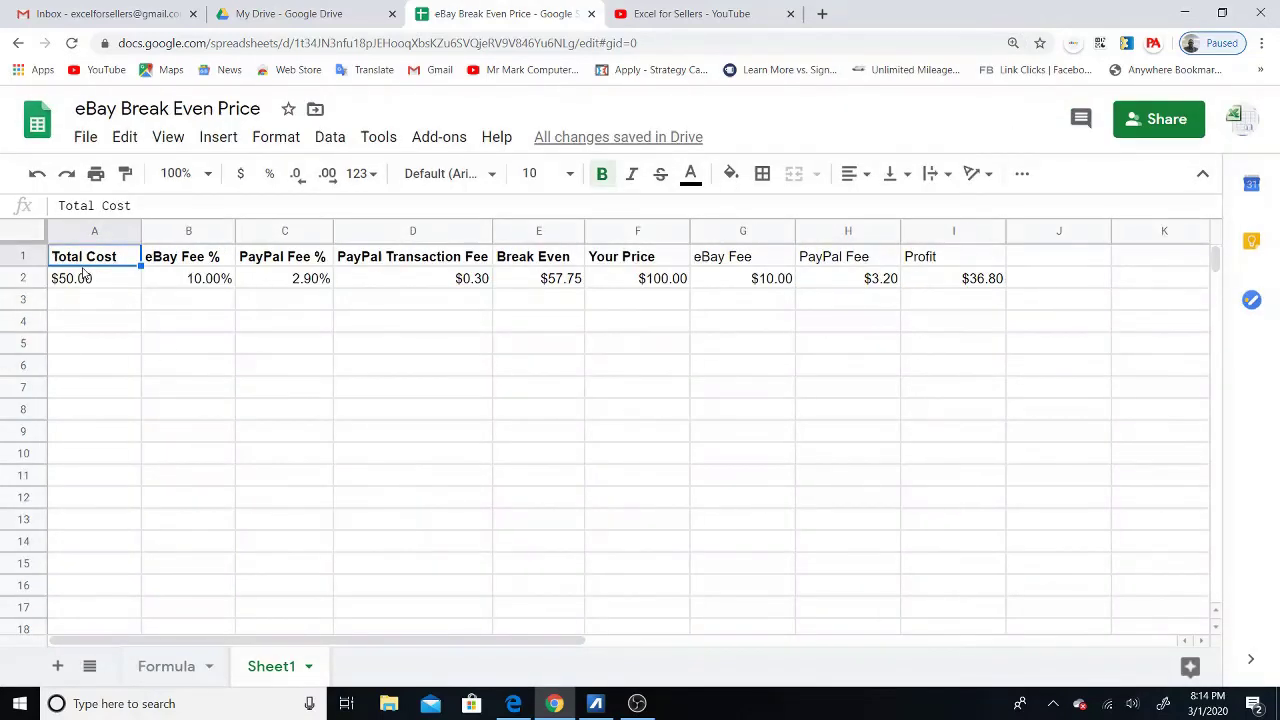
pyautogui.hotkey('ctrl', '+')
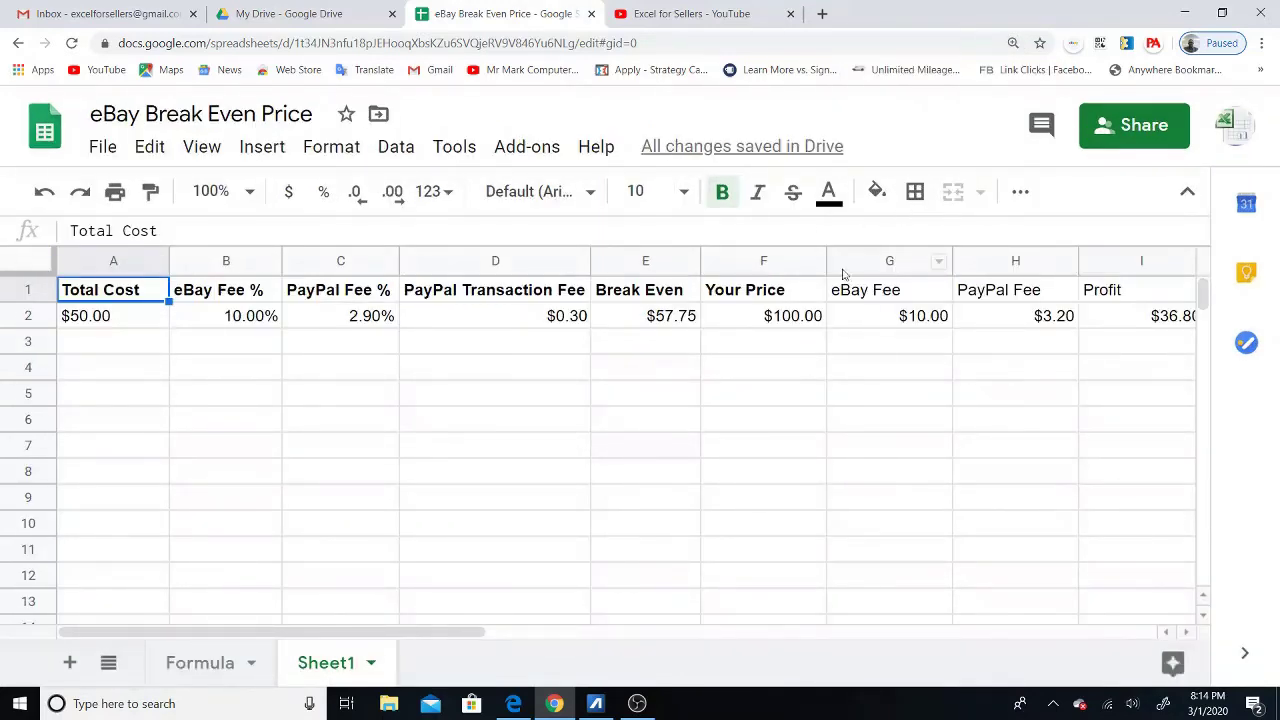
pyautogui.click(760, 318)
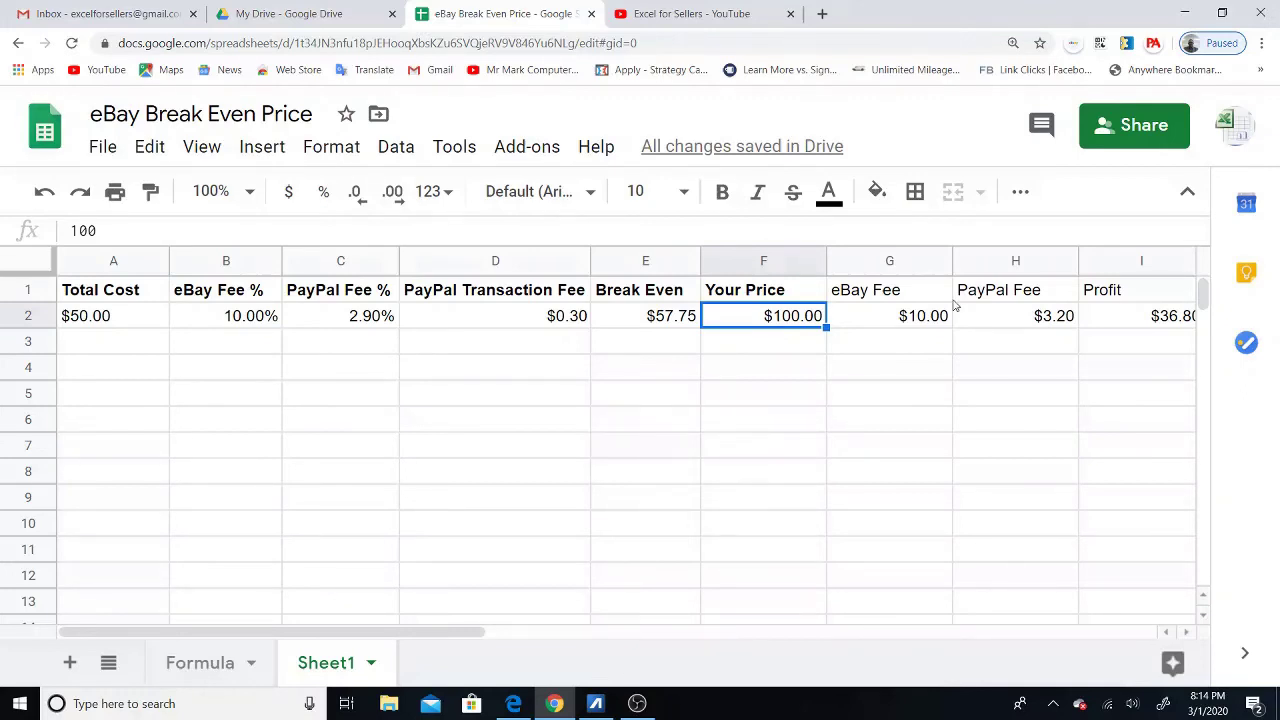
pyautogui.write('57.75')
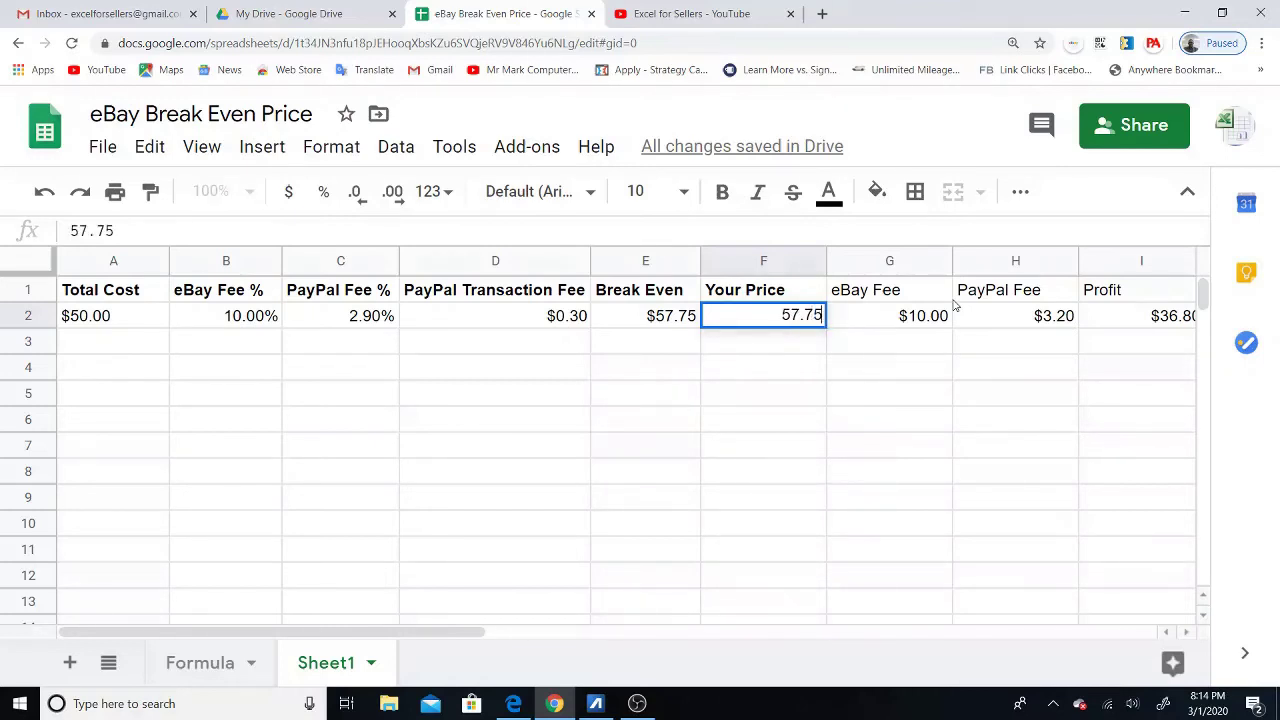
pyautogui.press('Return')
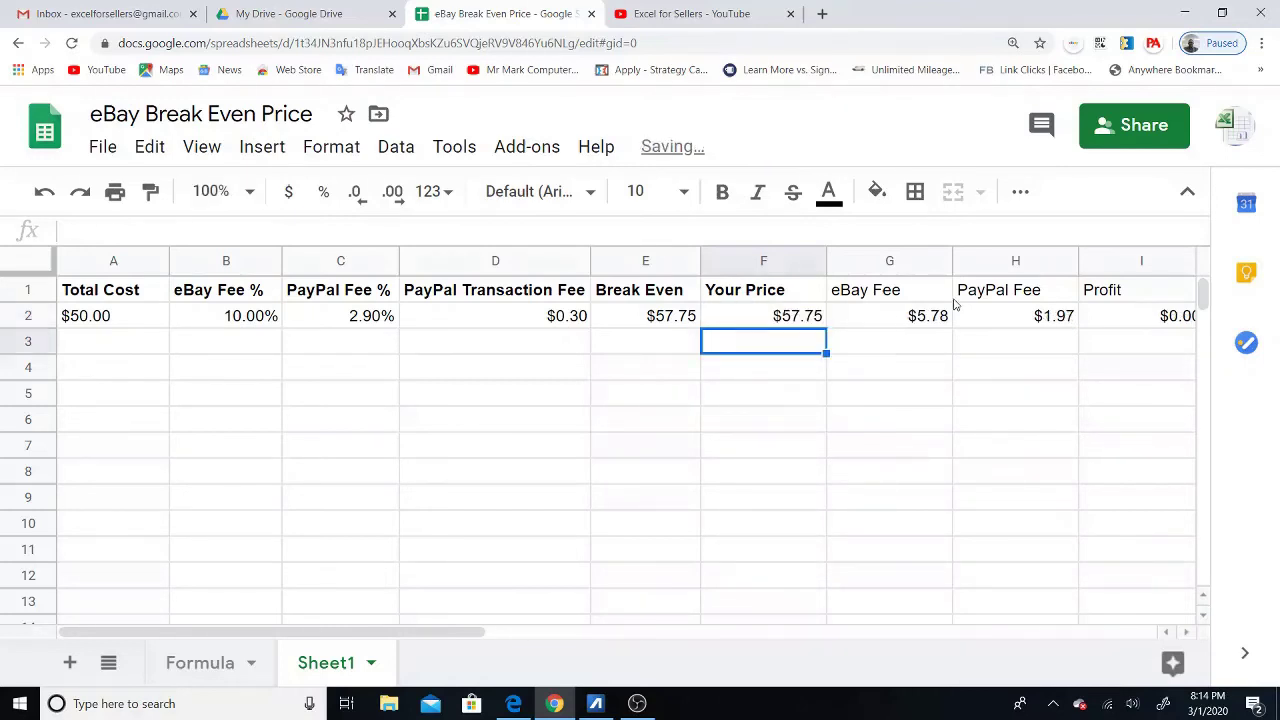
pyautogui.click(798, 321)
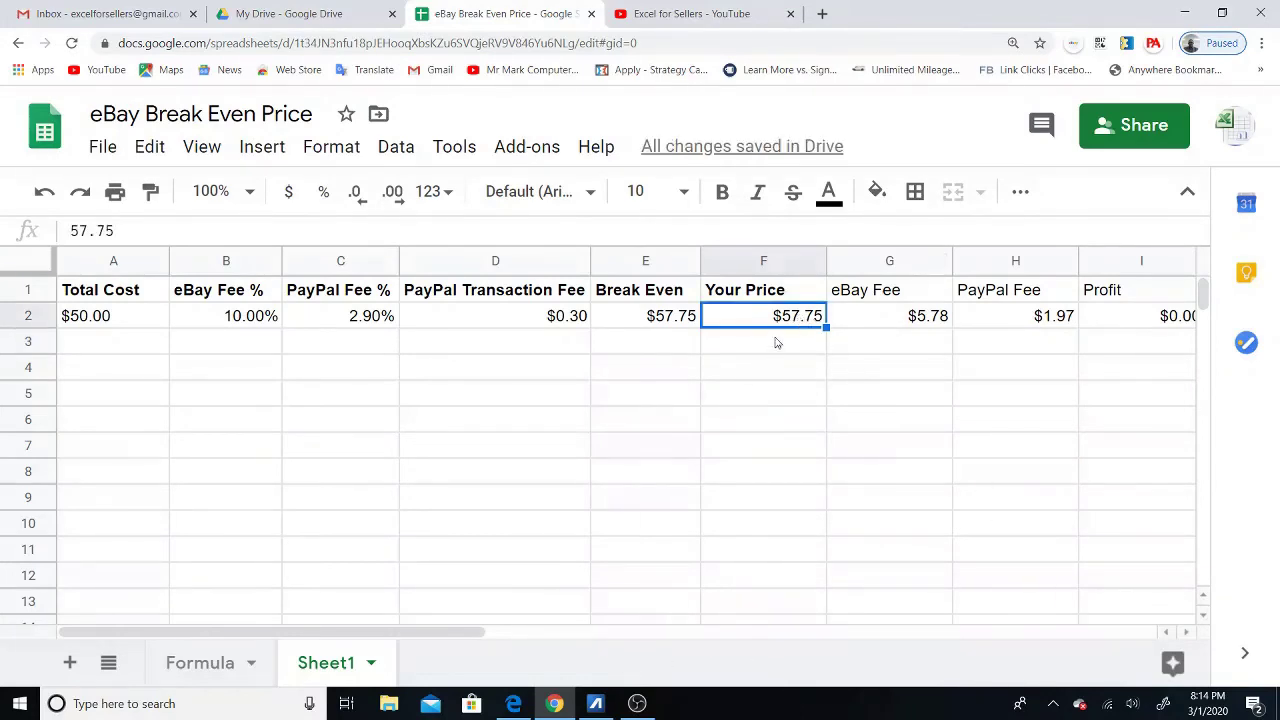
pyautogui.moveTo(458, 633); pyautogui.dragTo(542, 633)
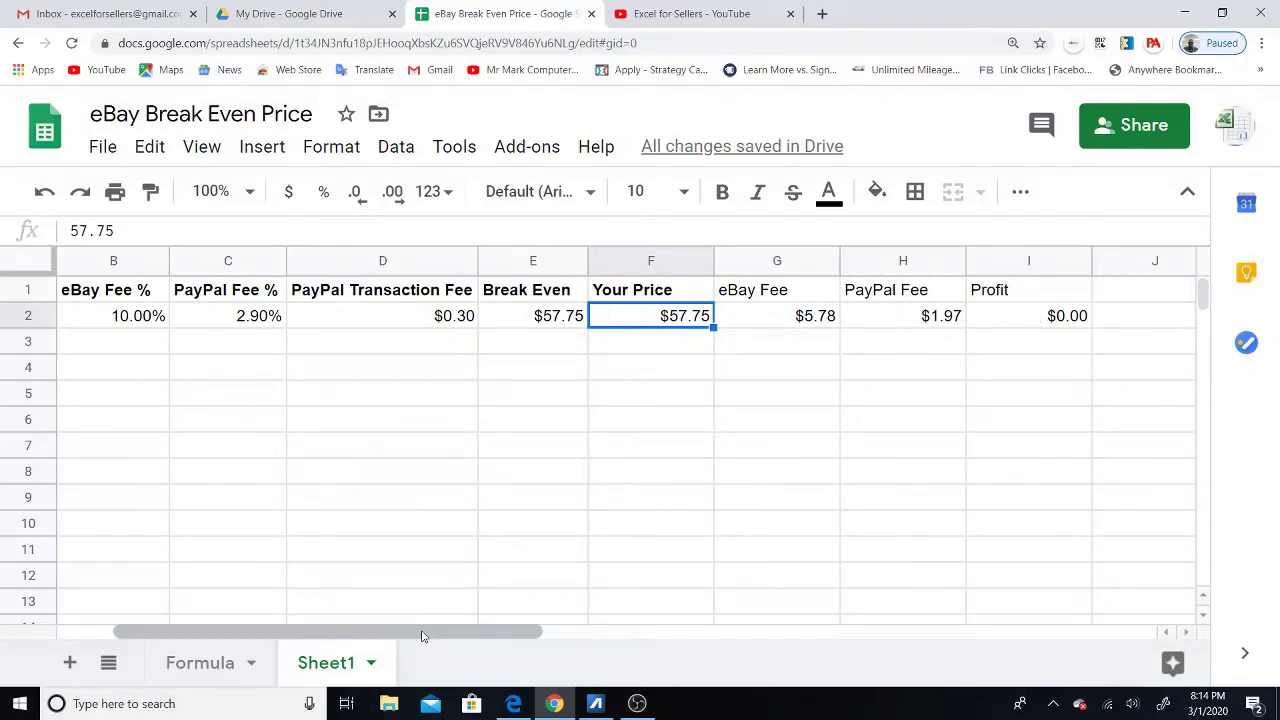
pyautogui.moveTo(420, 634); pyautogui.dragTo(378, 640)
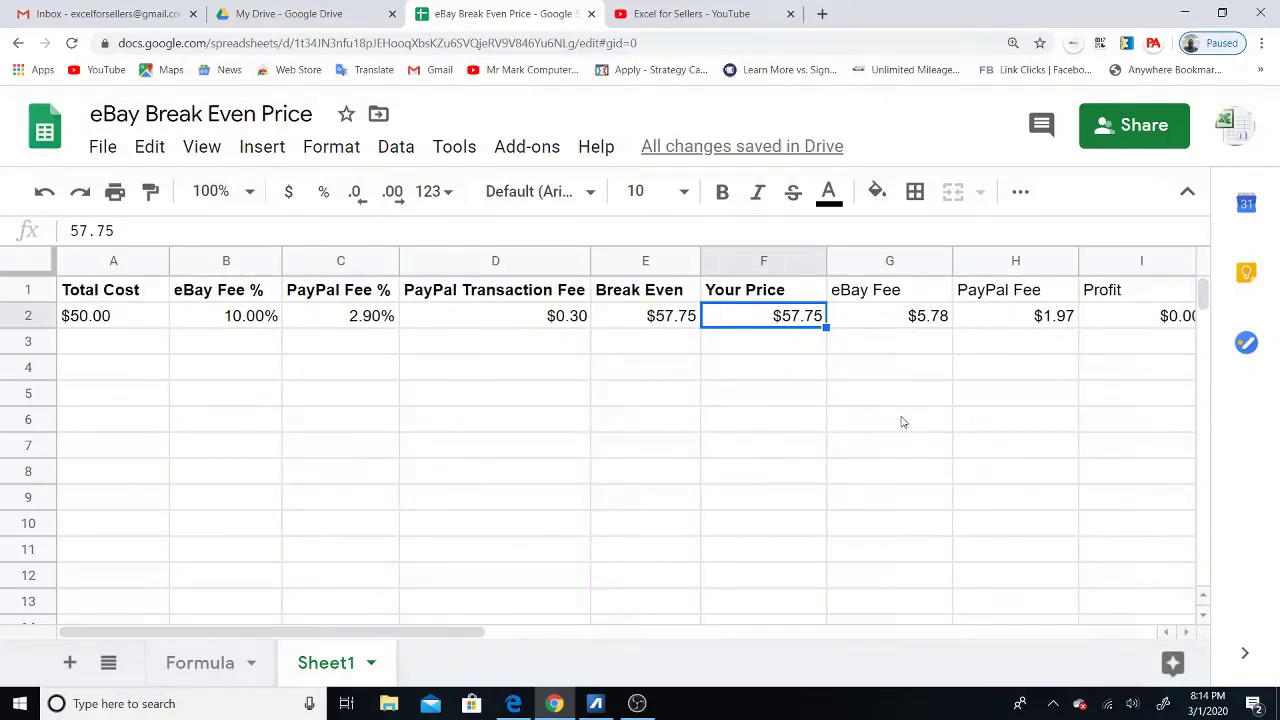
pyautogui.click(662, 326)
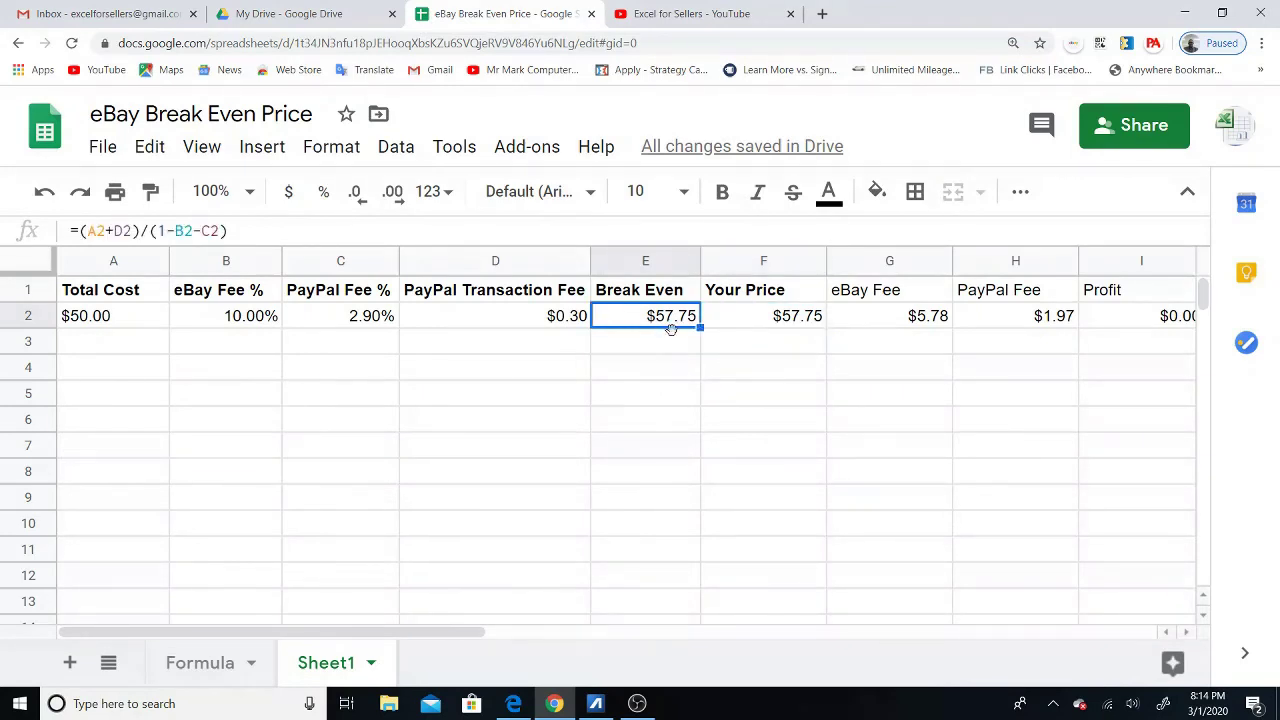
pyautogui.click(766, 325)
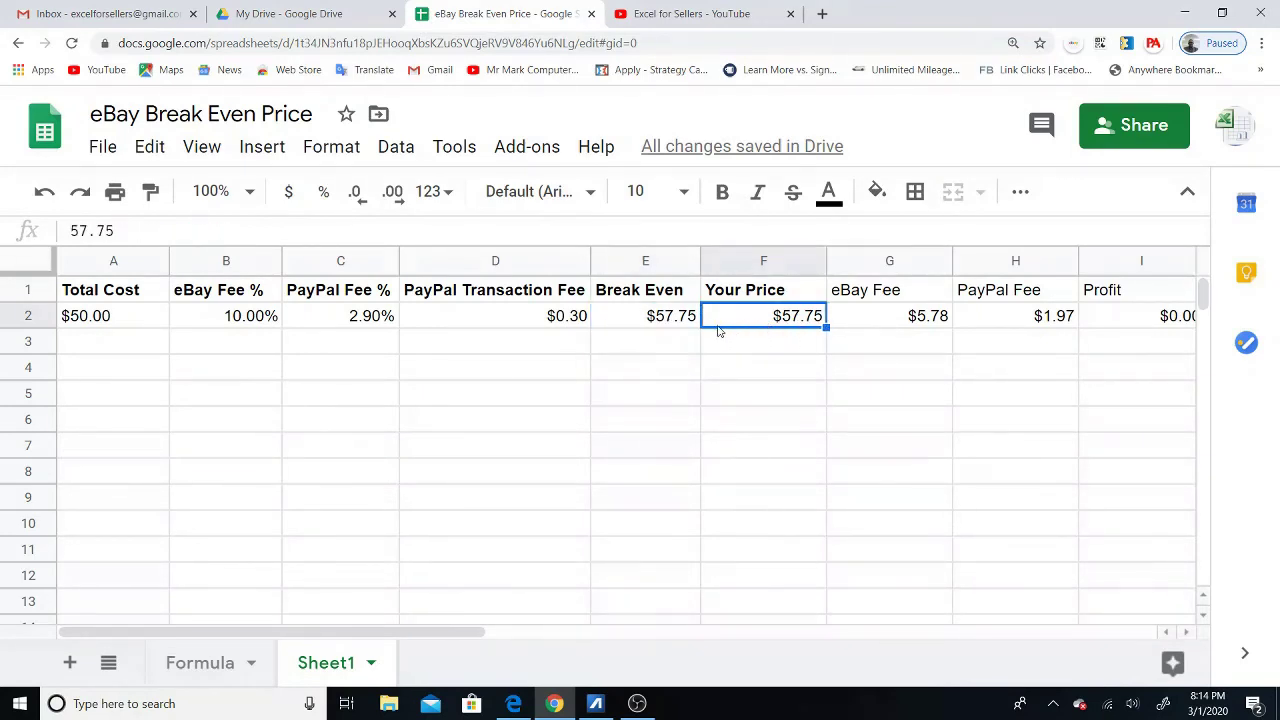
pyautogui.click(679, 318)
pyautogui.click(755, 326)
# Step: Change Your Price to 60 and review fees of $6.00 and $2.04 and $1.96 profit
pyautogui.write('60')
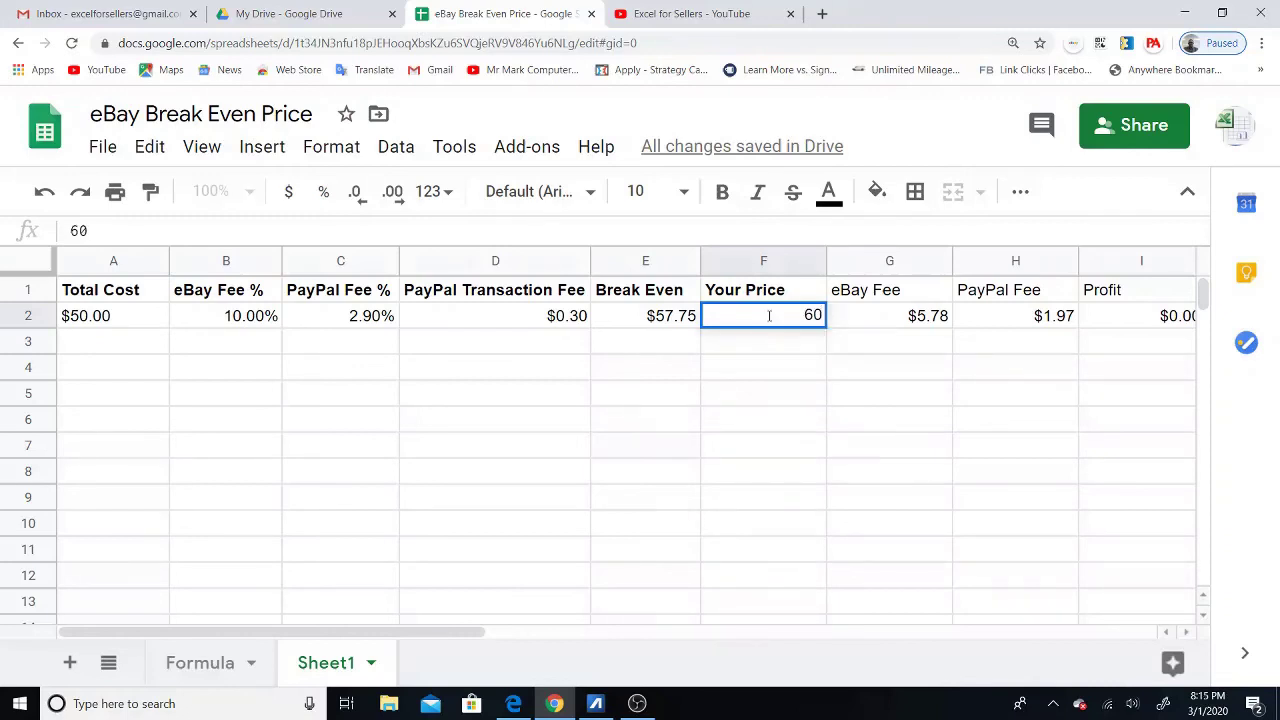
pyautogui.press('Return')
pyautogui.press('Up')
pyautogui.press('Right')
pyautogui.press('Right')
pyautogui.press('Right')
pyautogui.press('Right')
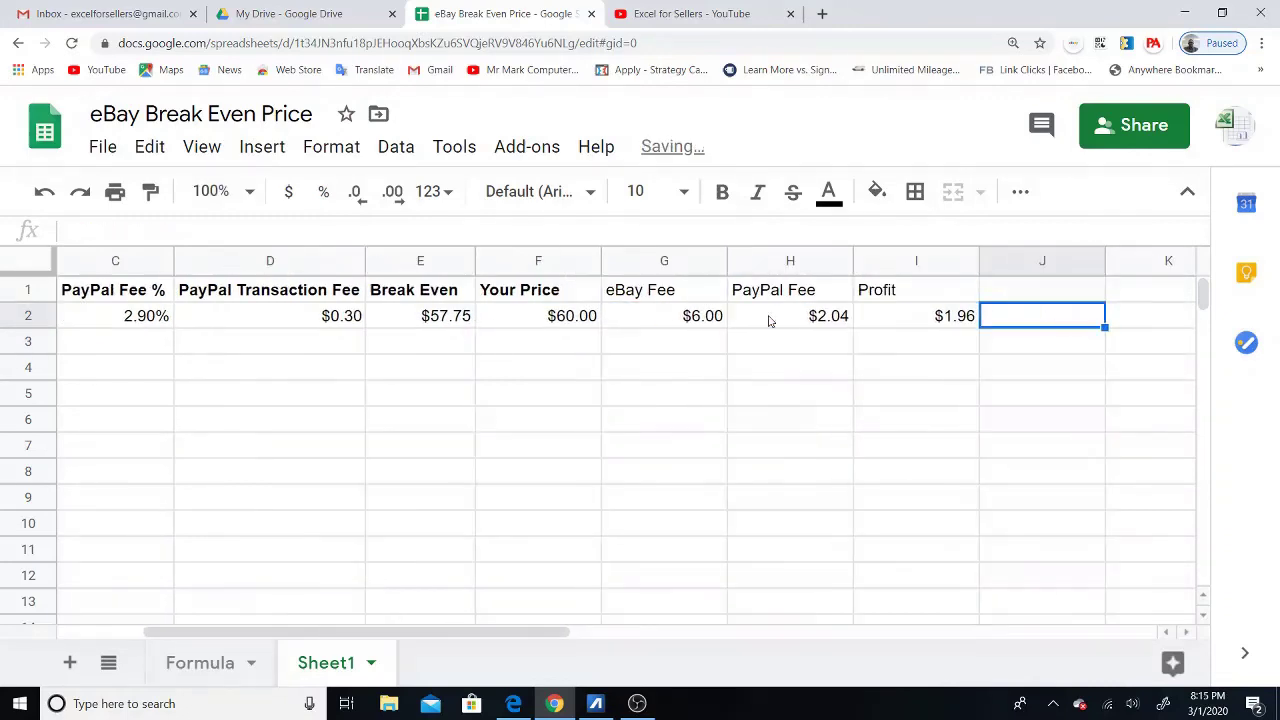
pyautogui.press('Left')
pyautogui.press('Left')
pyautogui.press('Left')
pyautogui.press('Left')
pyautogui.press('Left')
pyautogui.press('Left')
pyautogui.press('Left')
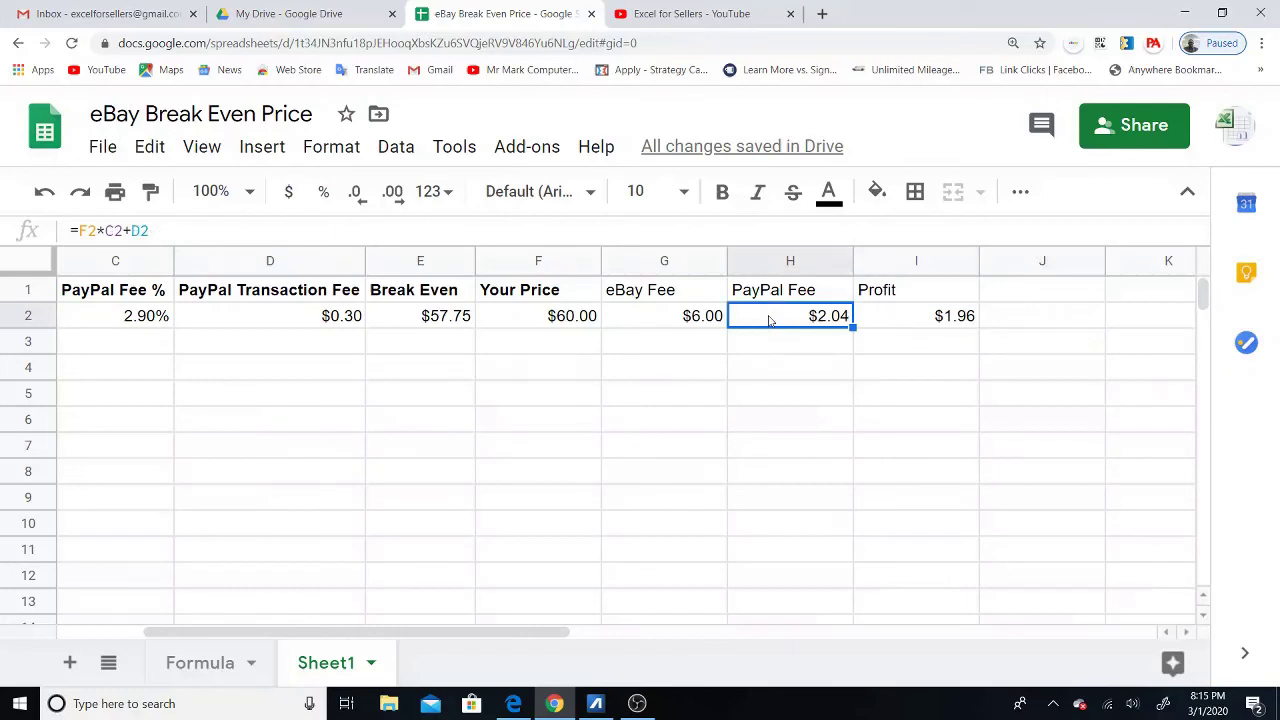
pyautogui.press('Left')
pyautogui.press('Left')
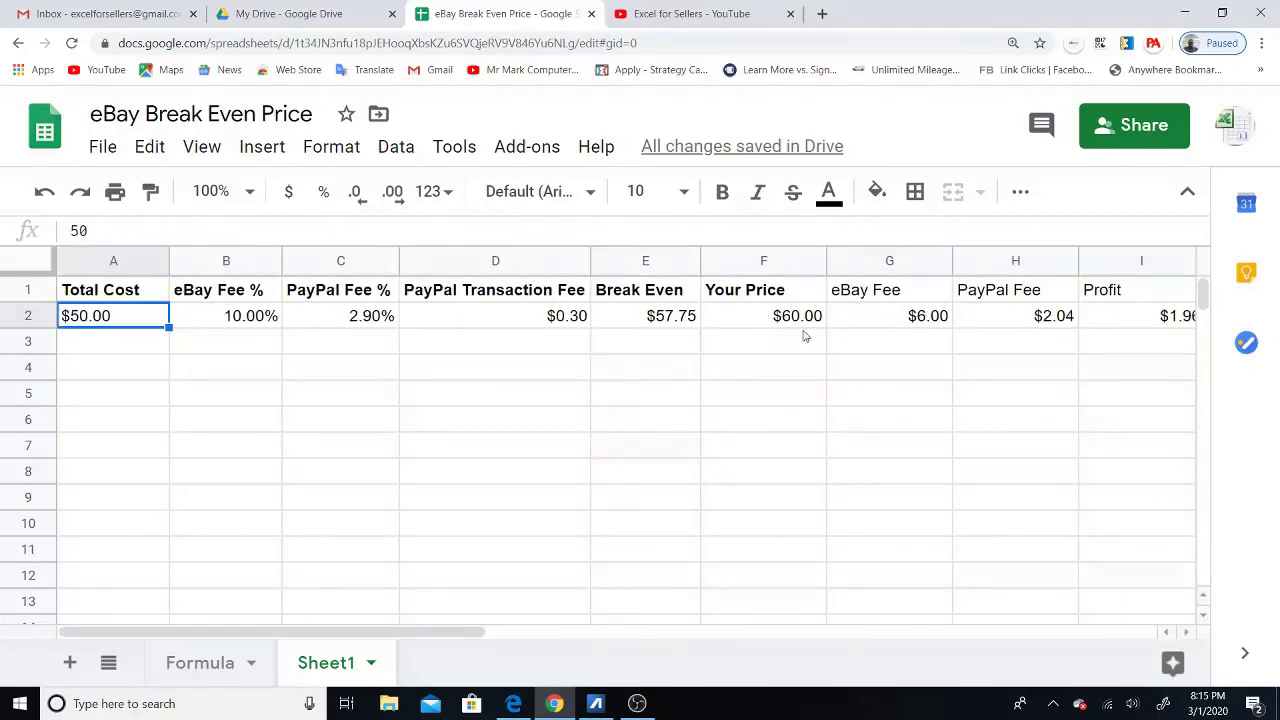
pyautogui.click(673, 320)
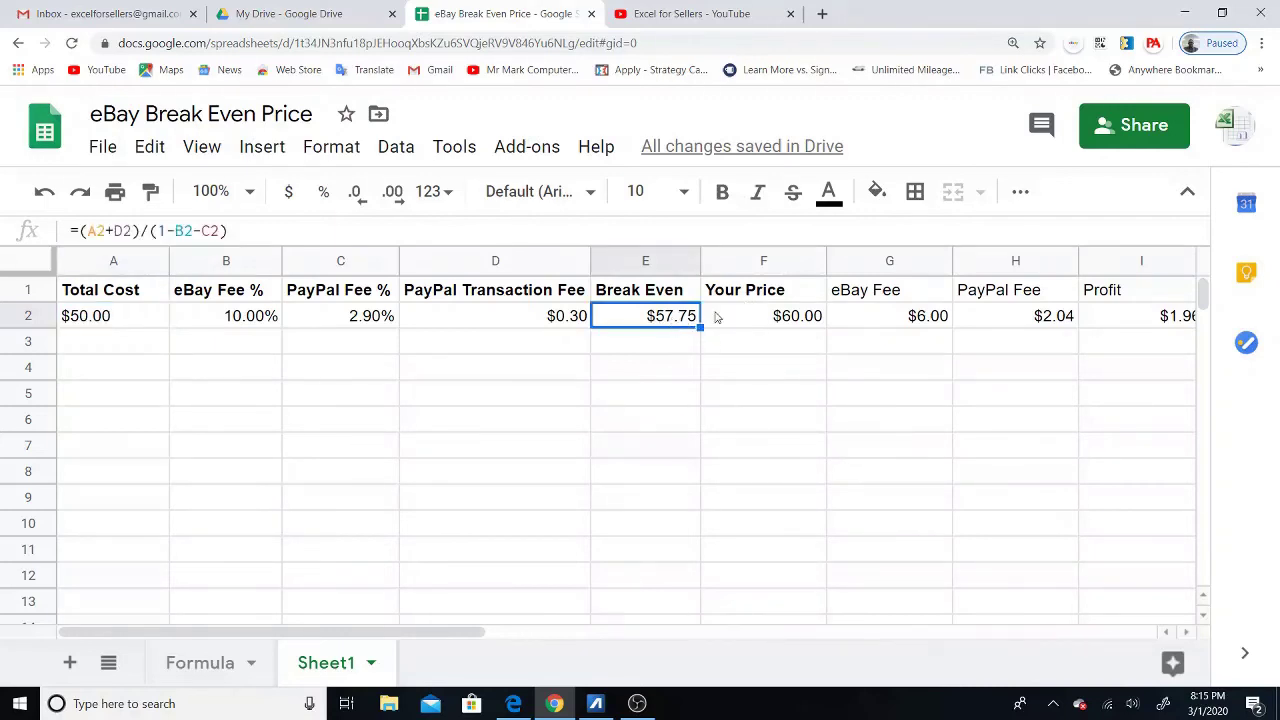
pyautogui.click(765, 318)
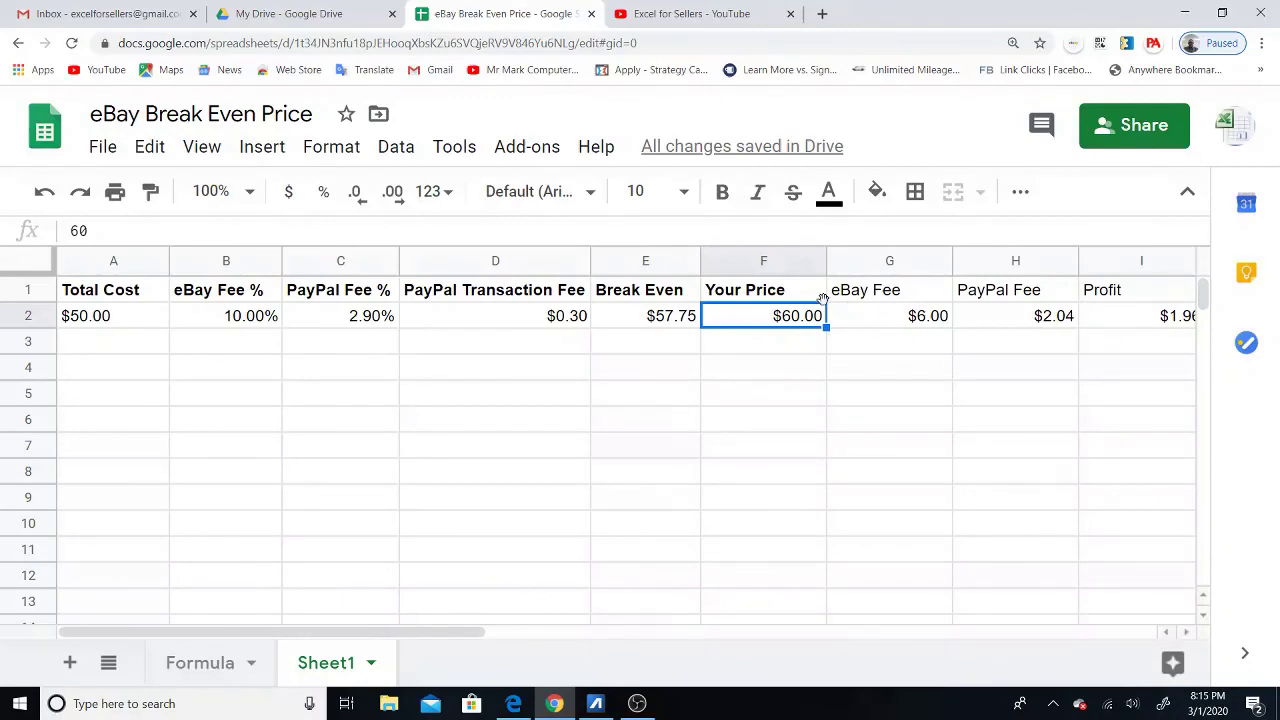
pyautogui.click(139, 318)
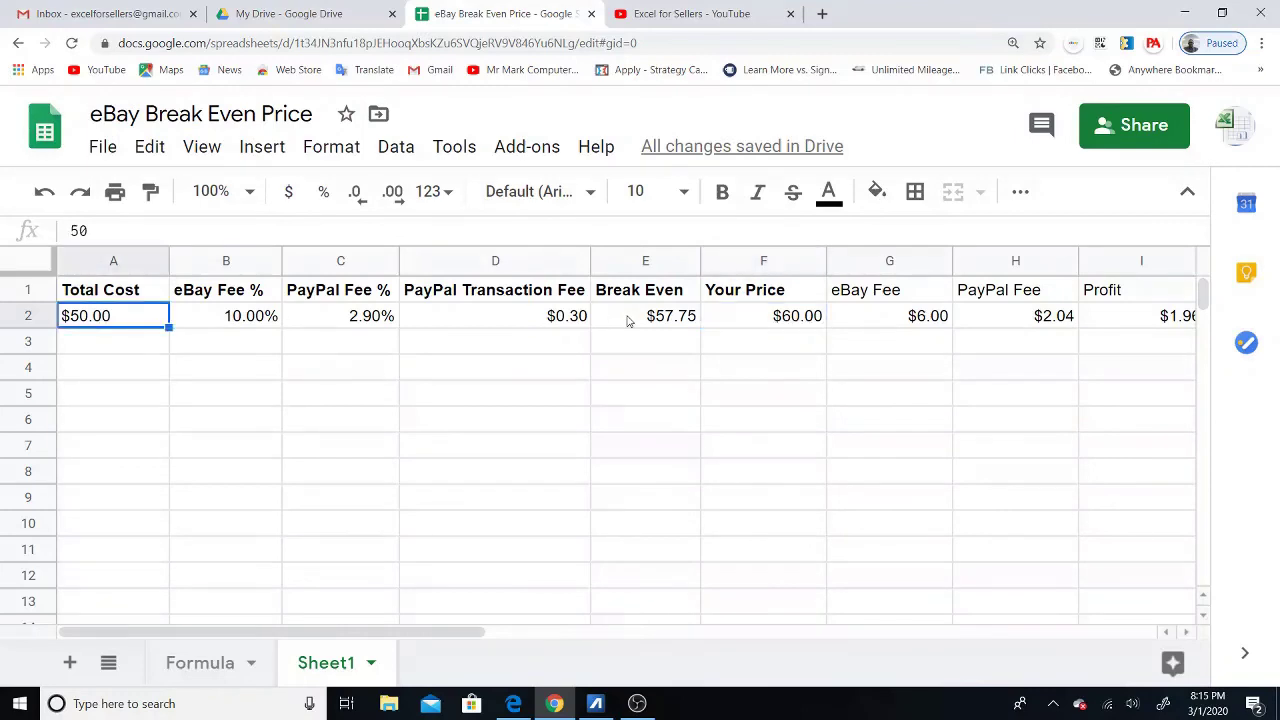
# Step: Set Total Cost in A2 to 100, raising Break Even to $115.15 and Profit to -$48.04
pyautogui.write('100')
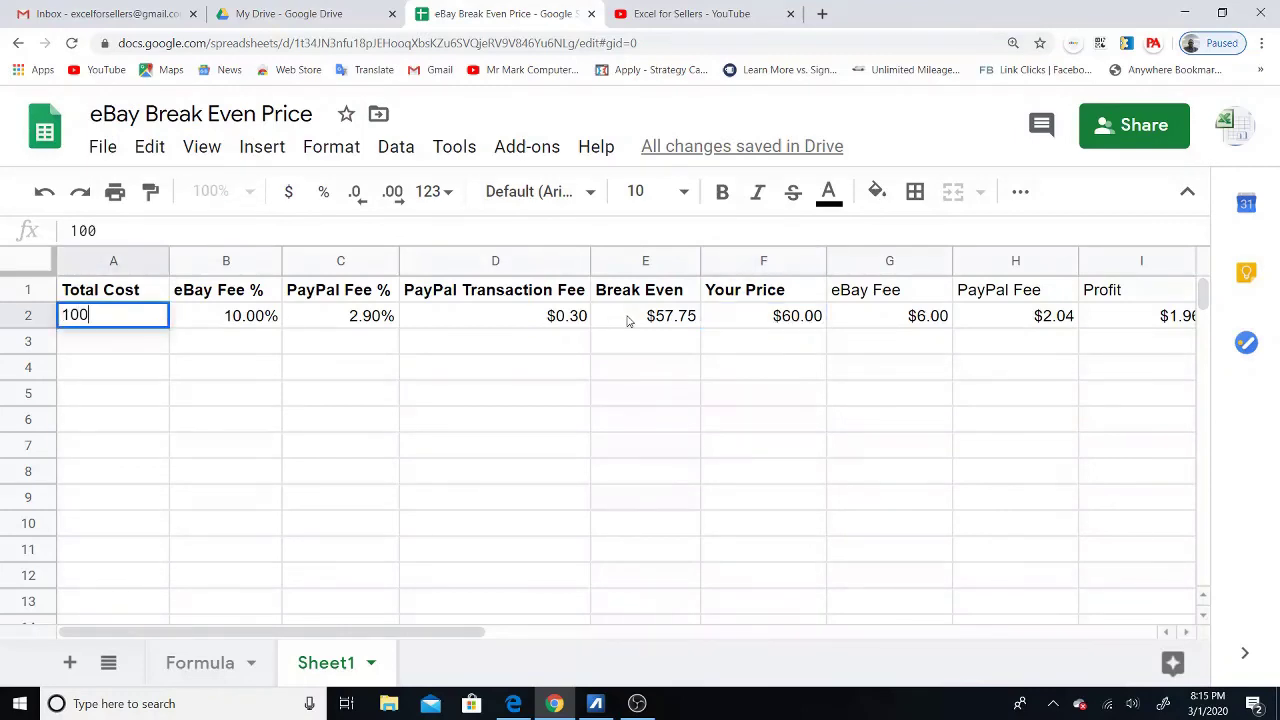
pyautogui.press('Return')
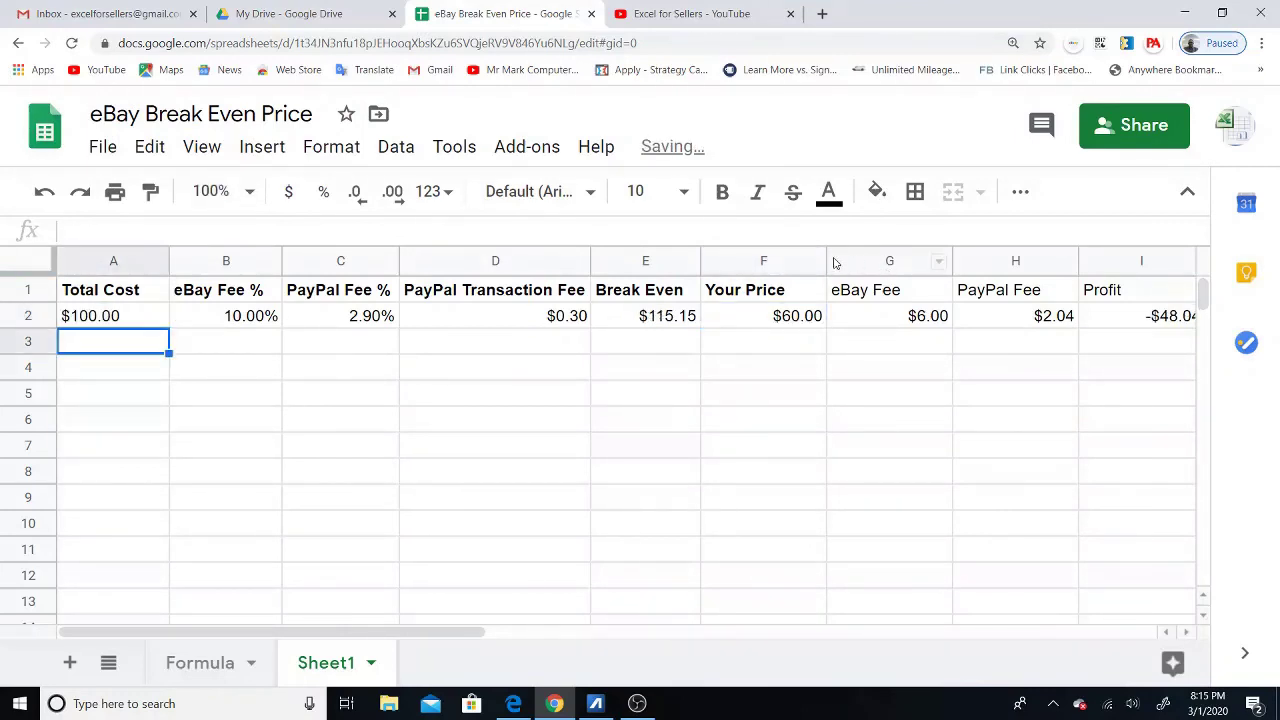
pyautogui.click(118, 320)
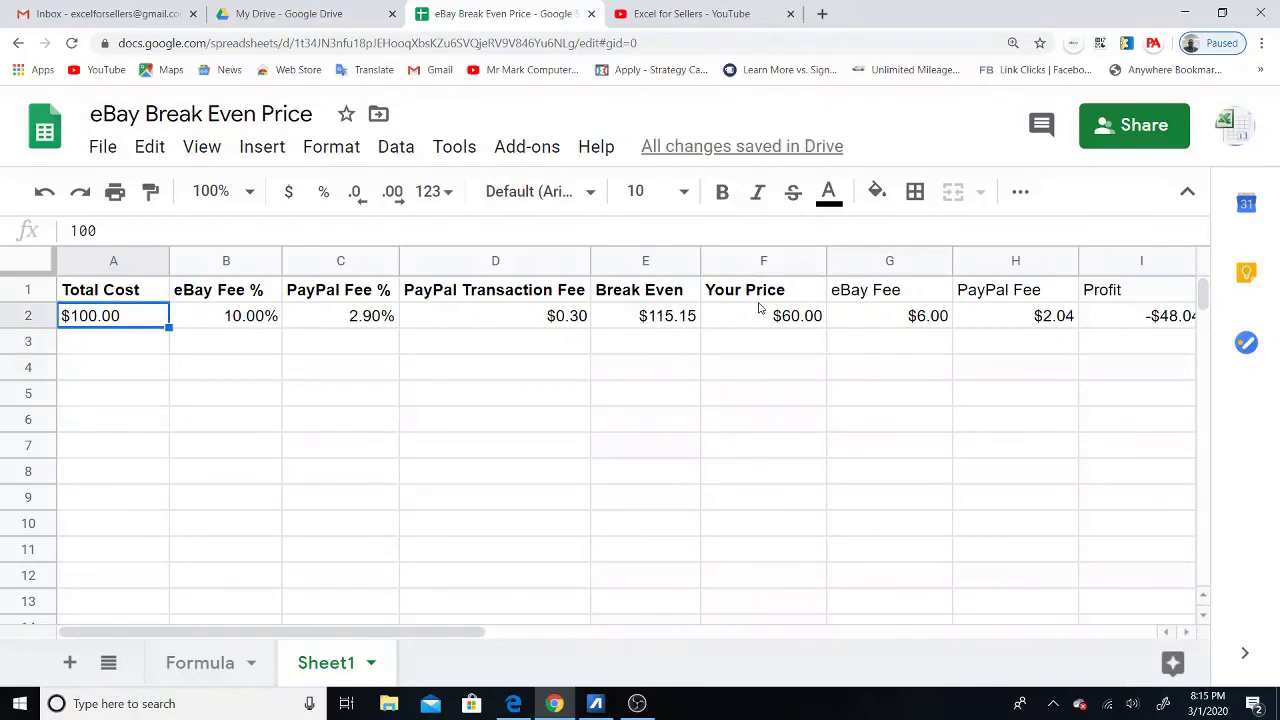
pyautogui.click(667, 320)
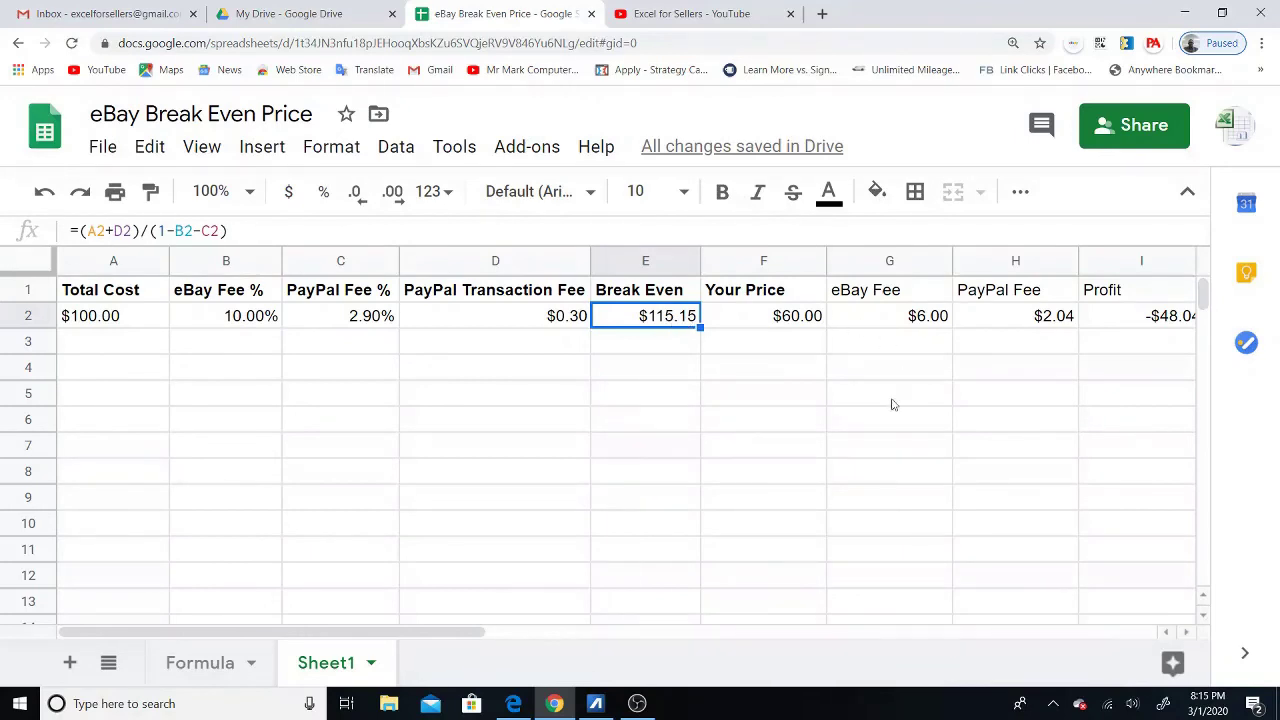
pyautogui.click(770, 322)
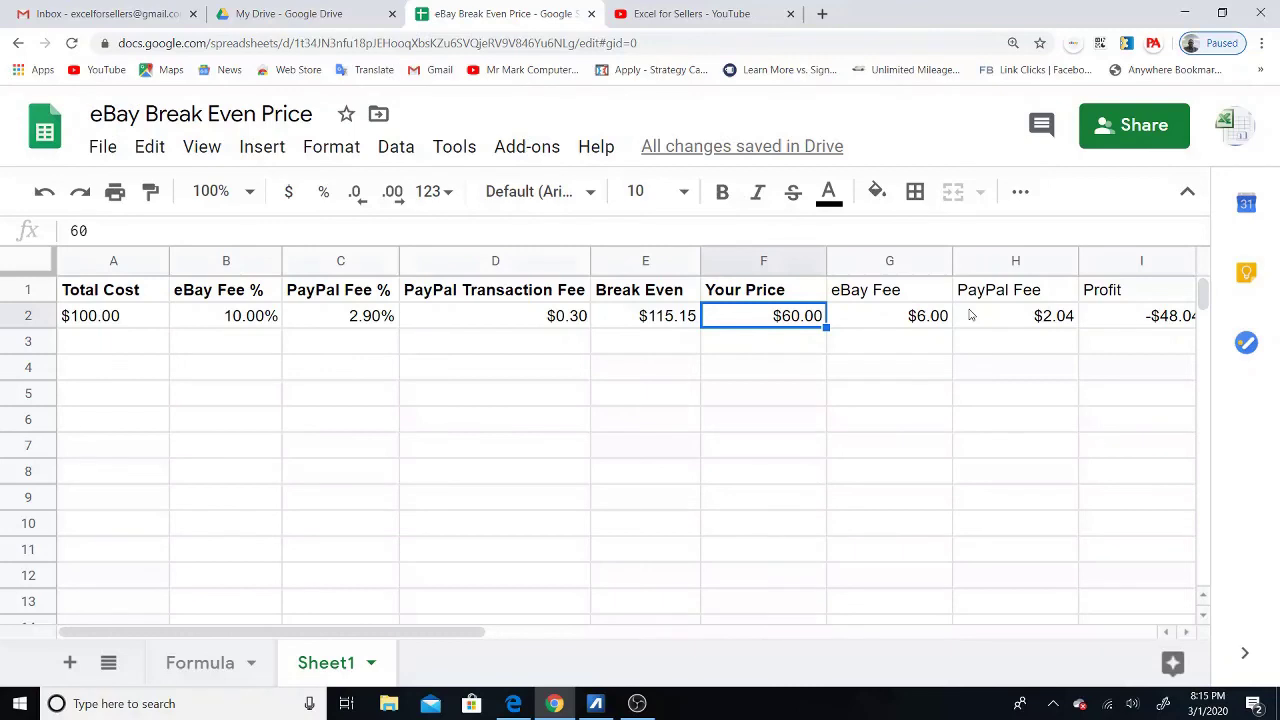
# Step: Enter 110 as Your Price and review the resulting fees and Profit
pyautogui.write('110')
pyautogui.press('Return')
pyautogui.press('Up')
pyautogui.press('Right')
pyautogui.press('Right')
pyautogui.press('Right')
pyautogui.press('Right')
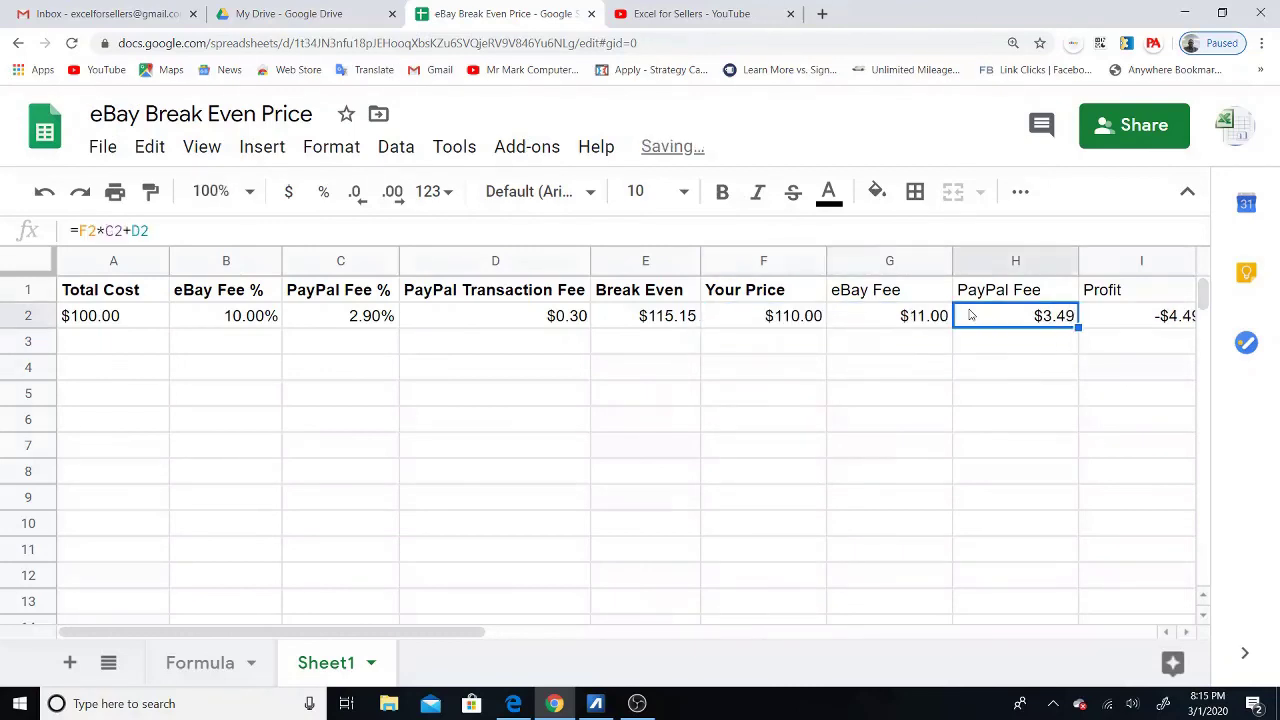
pyautogui.press('Left')
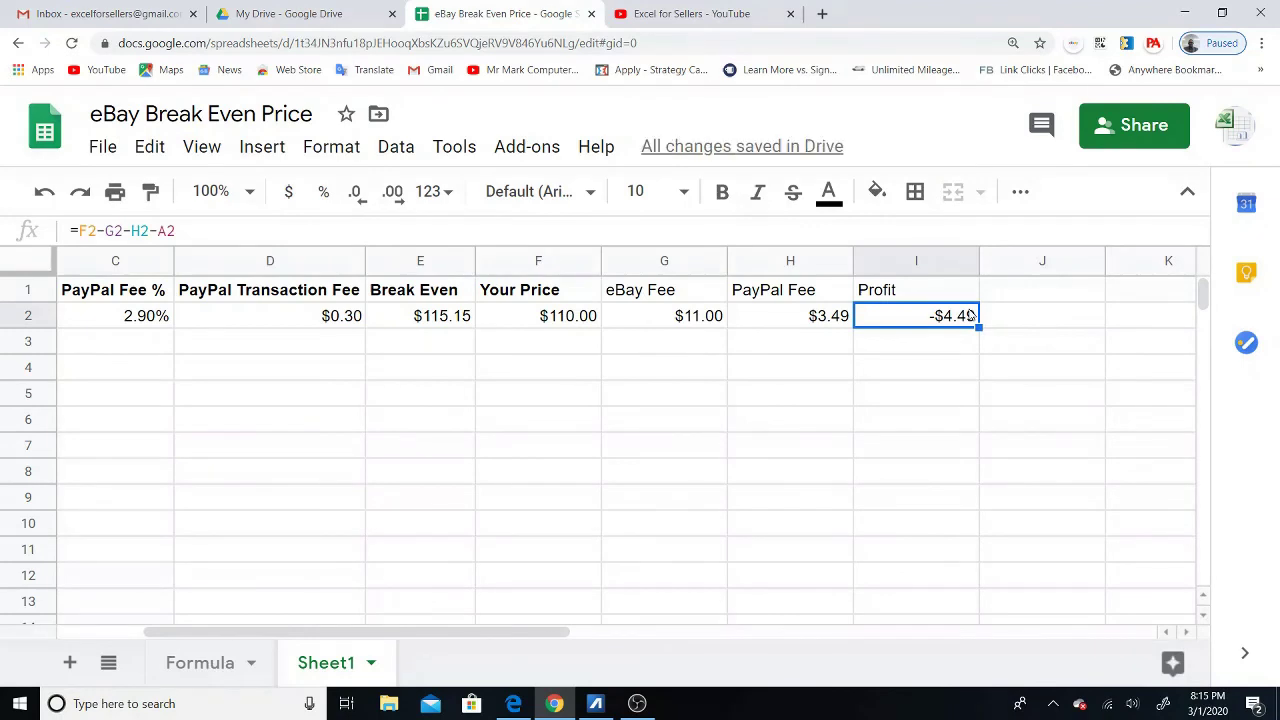
pyautogui.press('Left')
pyautogui.press('Left')
pyautogui.press('Left')
pyautogui.press('Left')
pyautogui.press('Left')
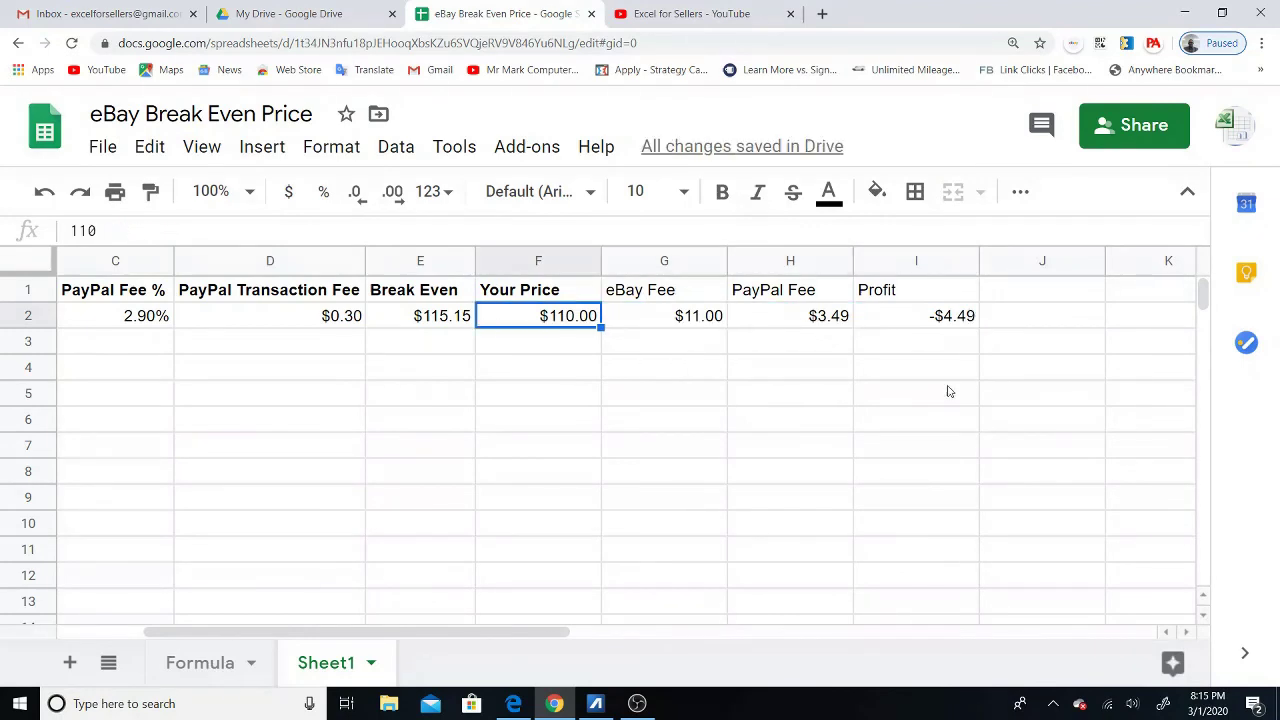
pyautogui.press('Left')
pyautogui.press('Left')
pyautogui.press('Left')
pyautogui.press('Right')
pyautogui.press('Right')
pyautogui.press('Right')
pyautogui.press('Right')
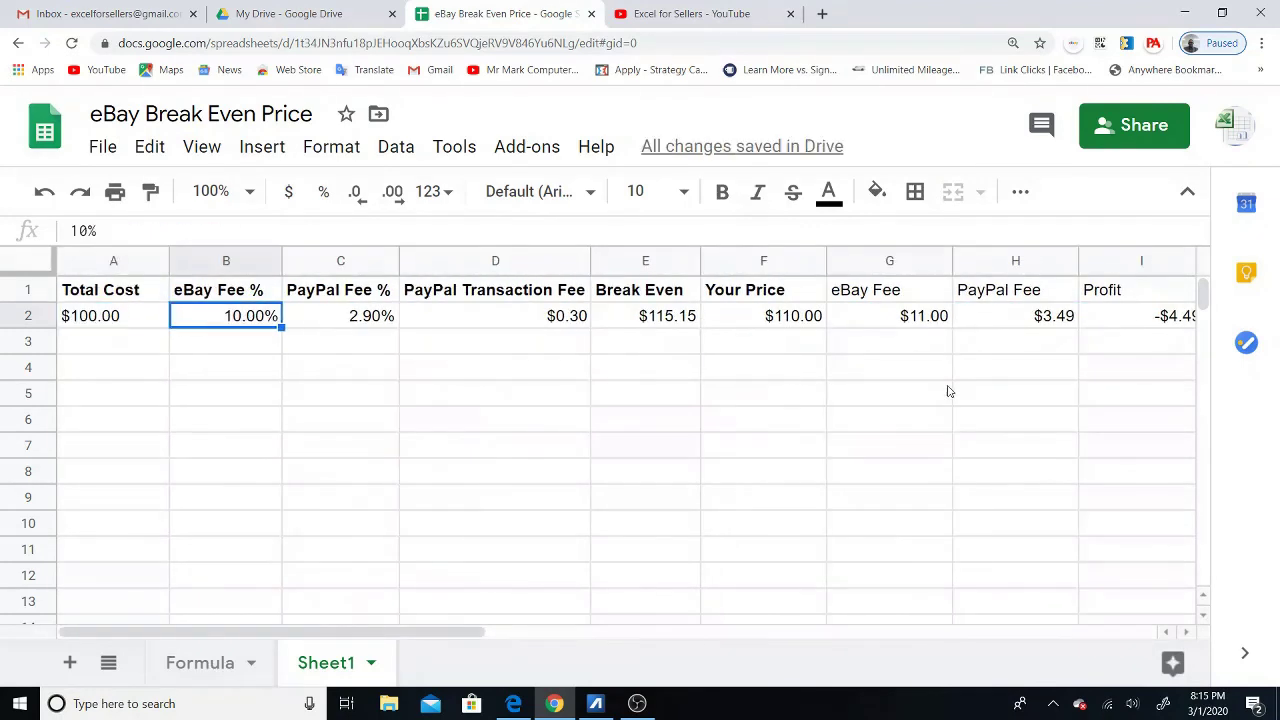
# Step: Enter the break-even price 115.15 so Profit reads $0.00
pyautogui.press('Right')
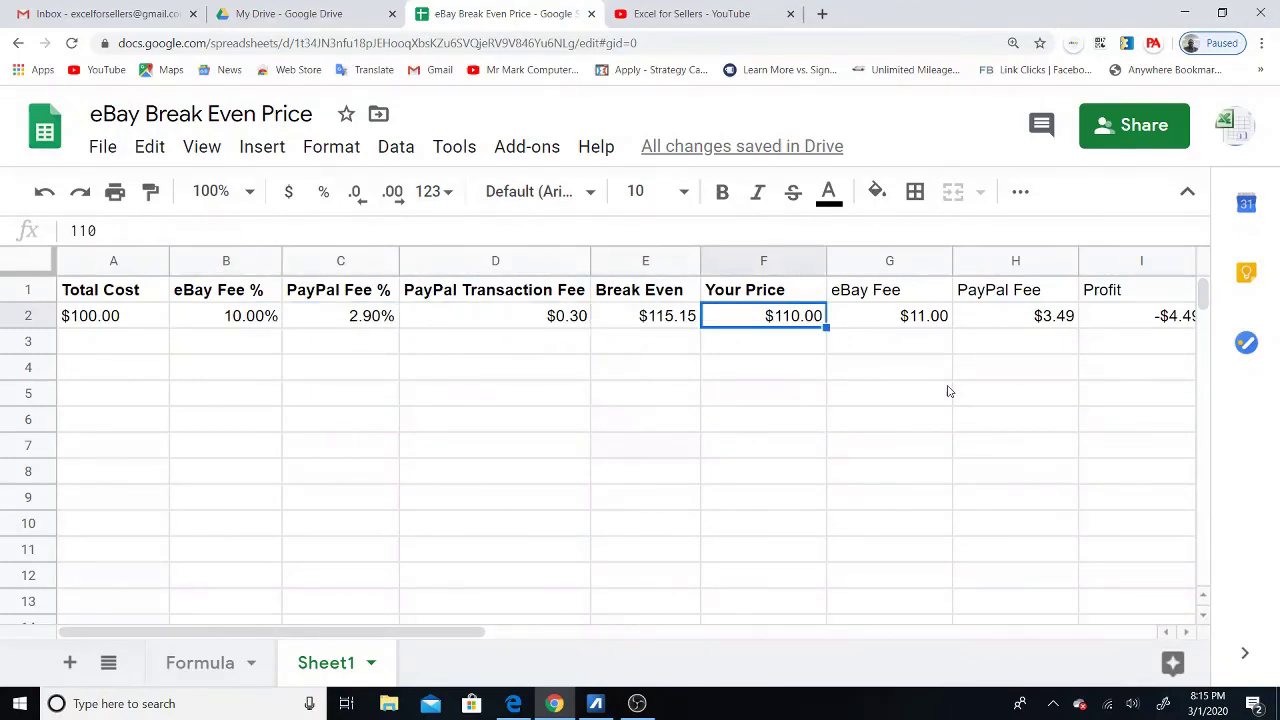
pyautogui.write('115.15')
pyautogui.press('Right')
pyautogui.press('Right')
pyautogui.press('Right')
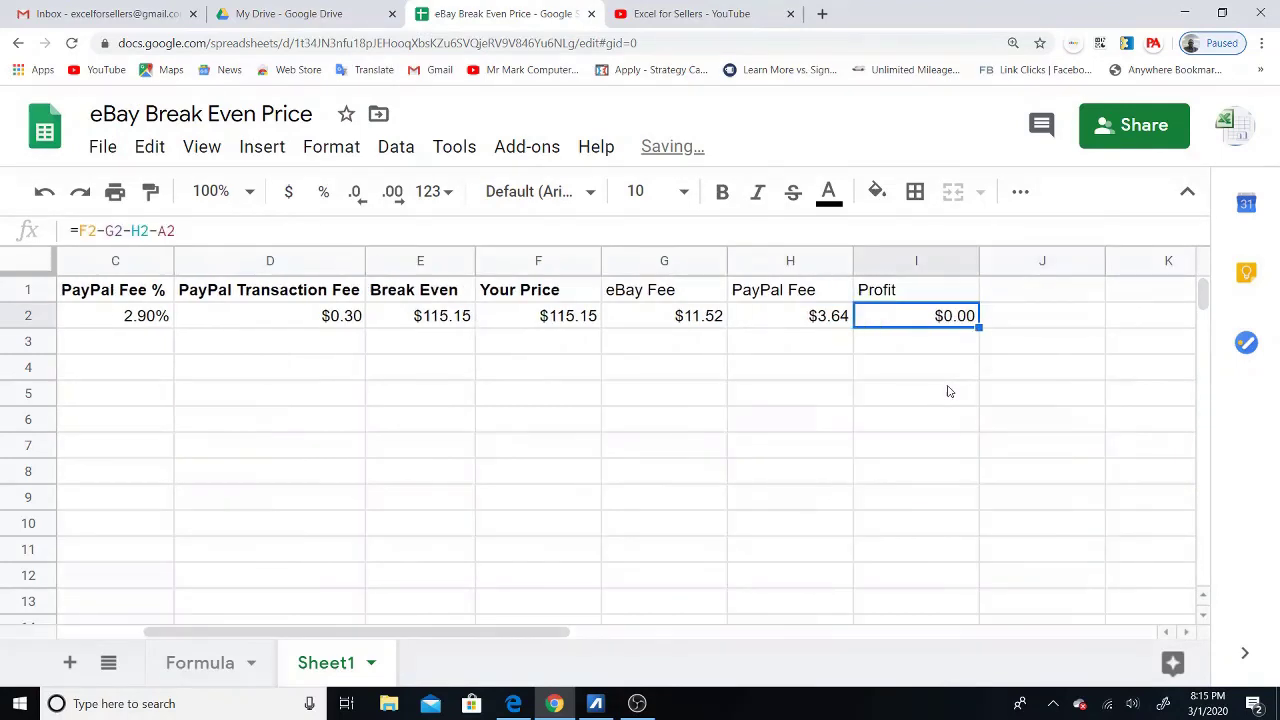
pyautogui.press('Left')
pyautogui.press('Left')
pyautogui.press('Left')
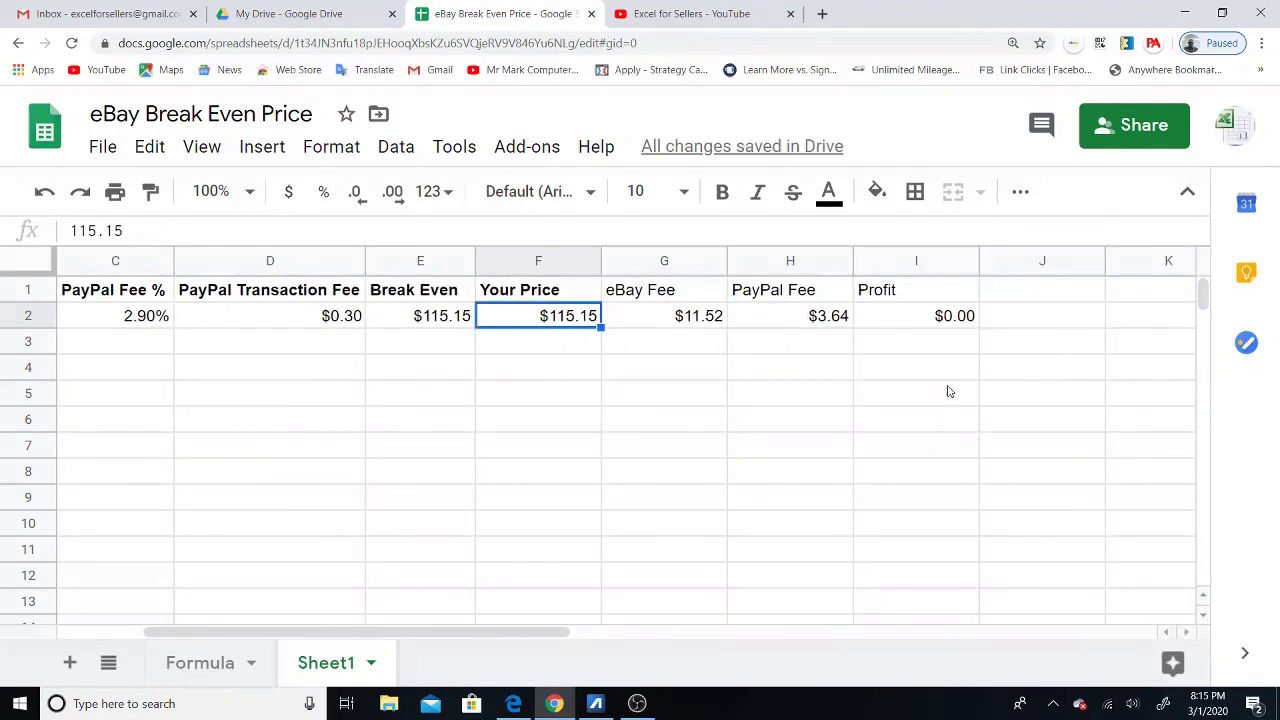
# Step: Enter 120 as Your Price, giving fees of $12.00 and $3.78 and $4.22 Profit
pyautogui.write('120')
pyautogui.press('Return')
pyautogui.press('Up')
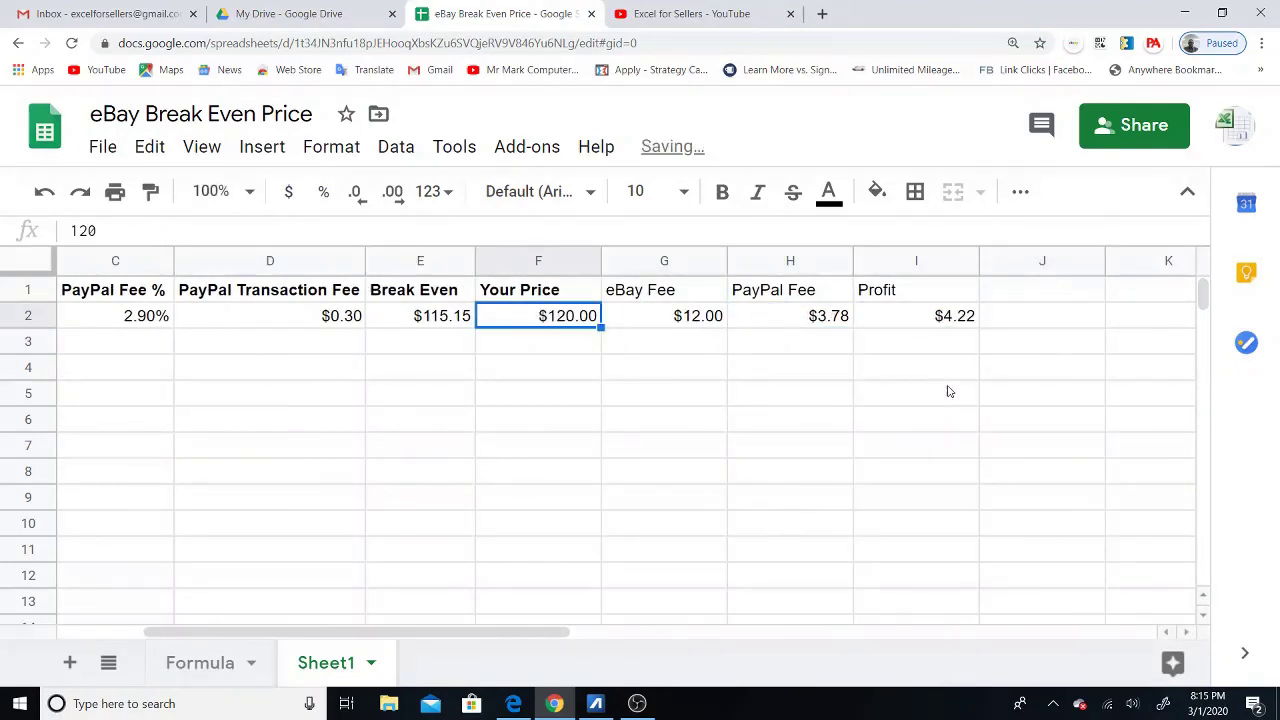
pyautogui.press('Right')
pyautogui.press('Left')
pyautogui.press('Left')
pyautogui.press('Left')
pyautogui.press('Left')
pyautogui.press('Left')
pyautogui.press('Left')
pyautogui.press('Right')
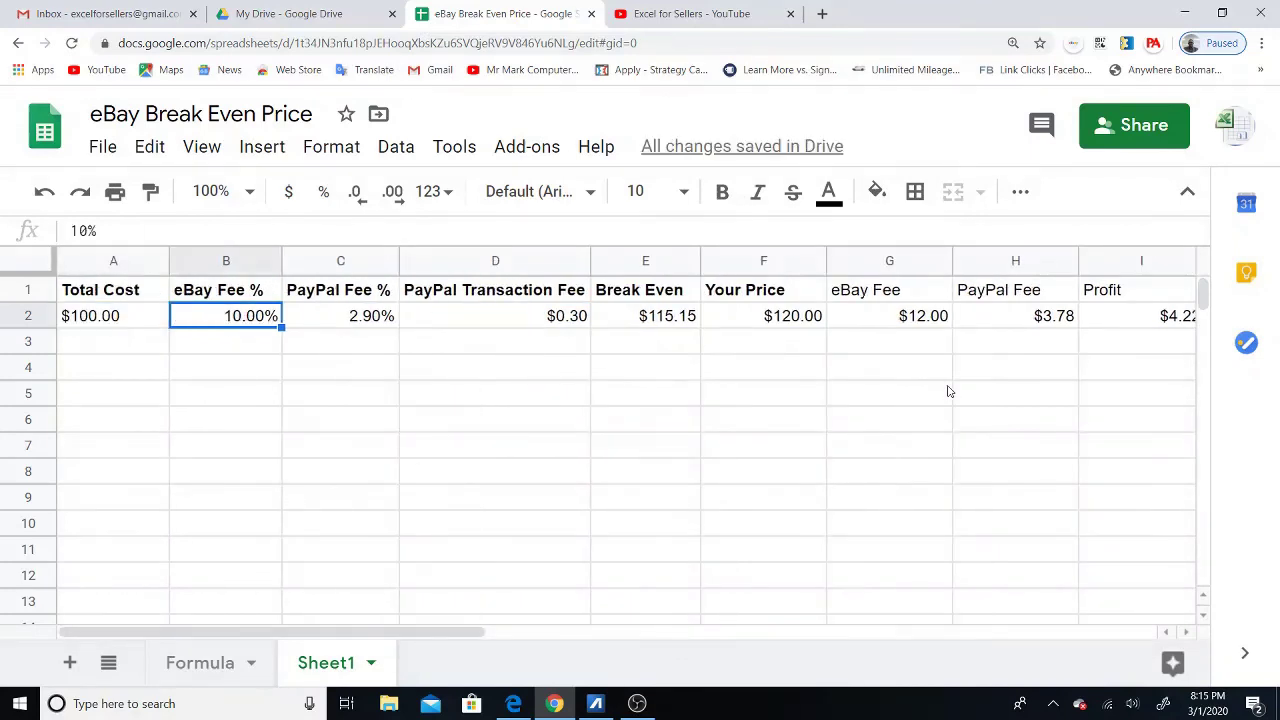
pyautogui.press('Right')
pyautogui.press('Right')
pyautogui.press('Right')
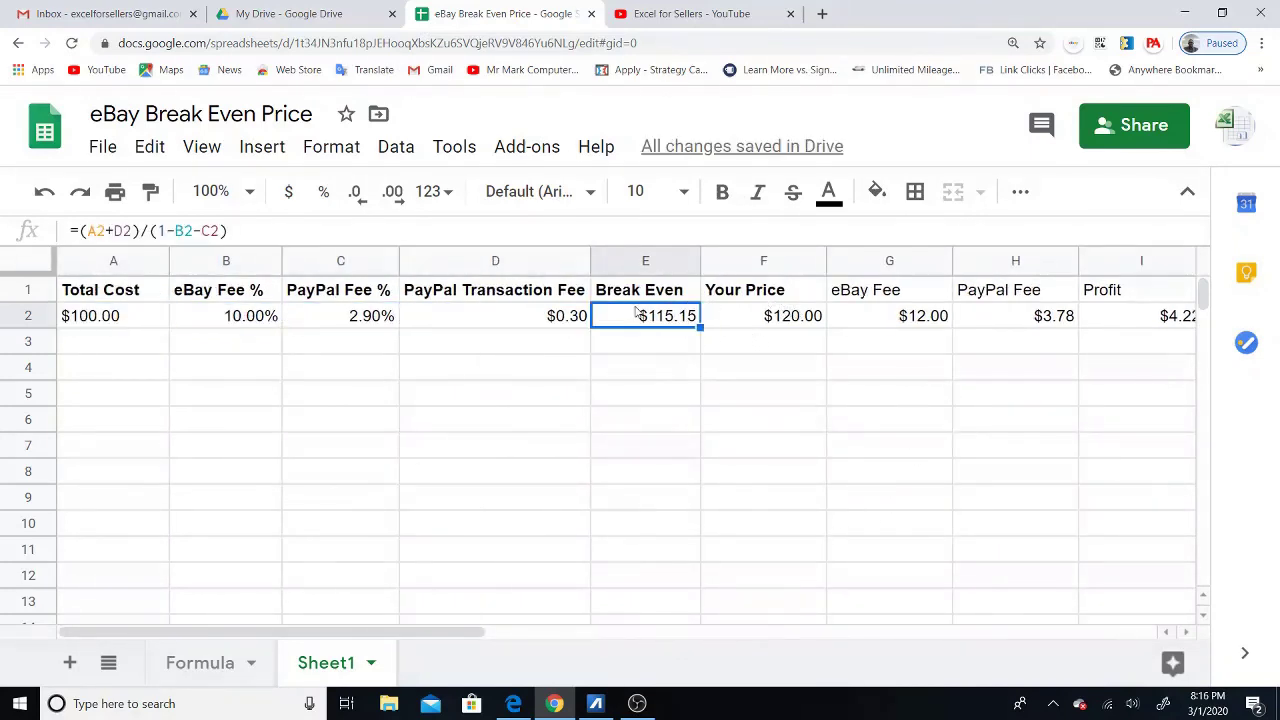
pyautogui.click(137, 322)
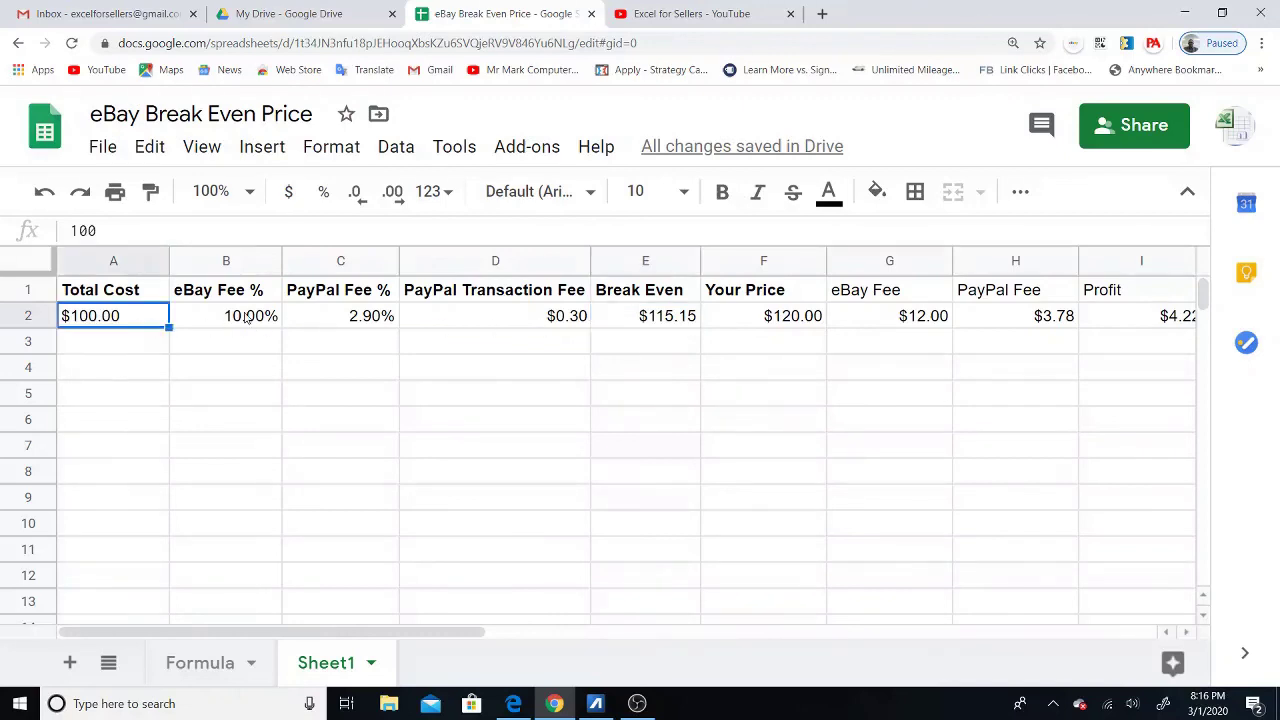
pyautogui.click(636, 322)
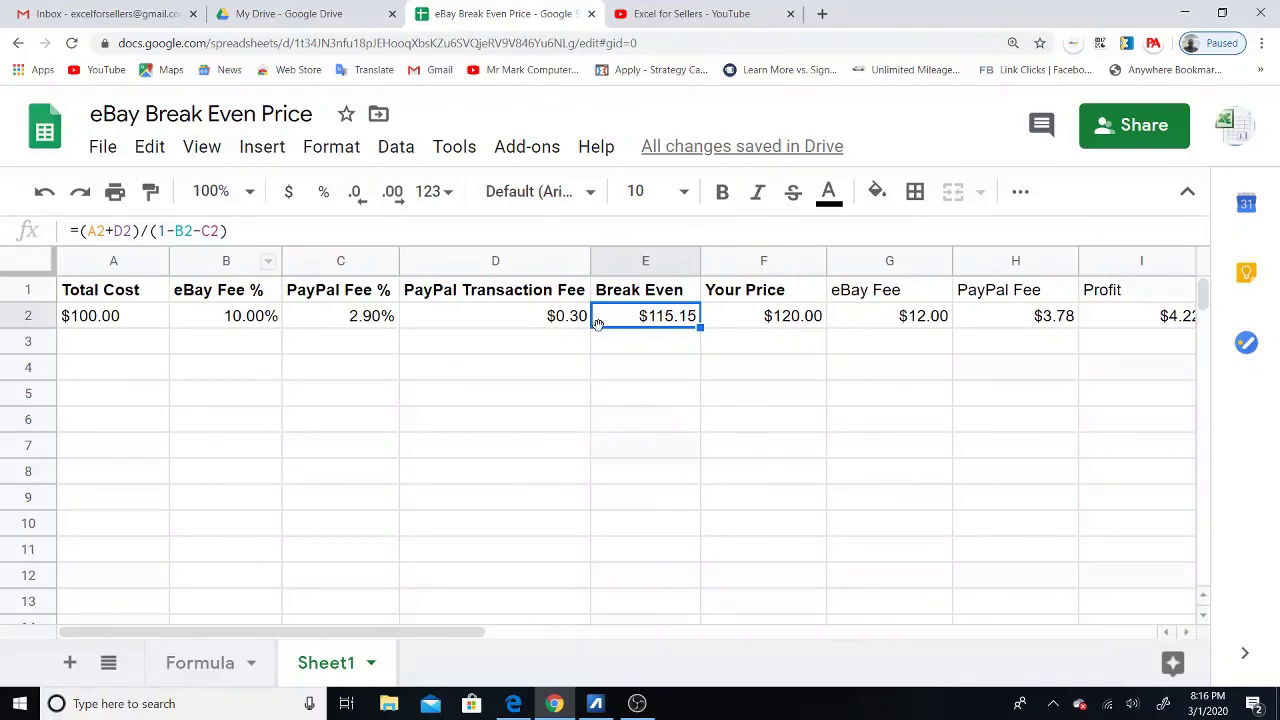
pyautogui.click(505, 317)
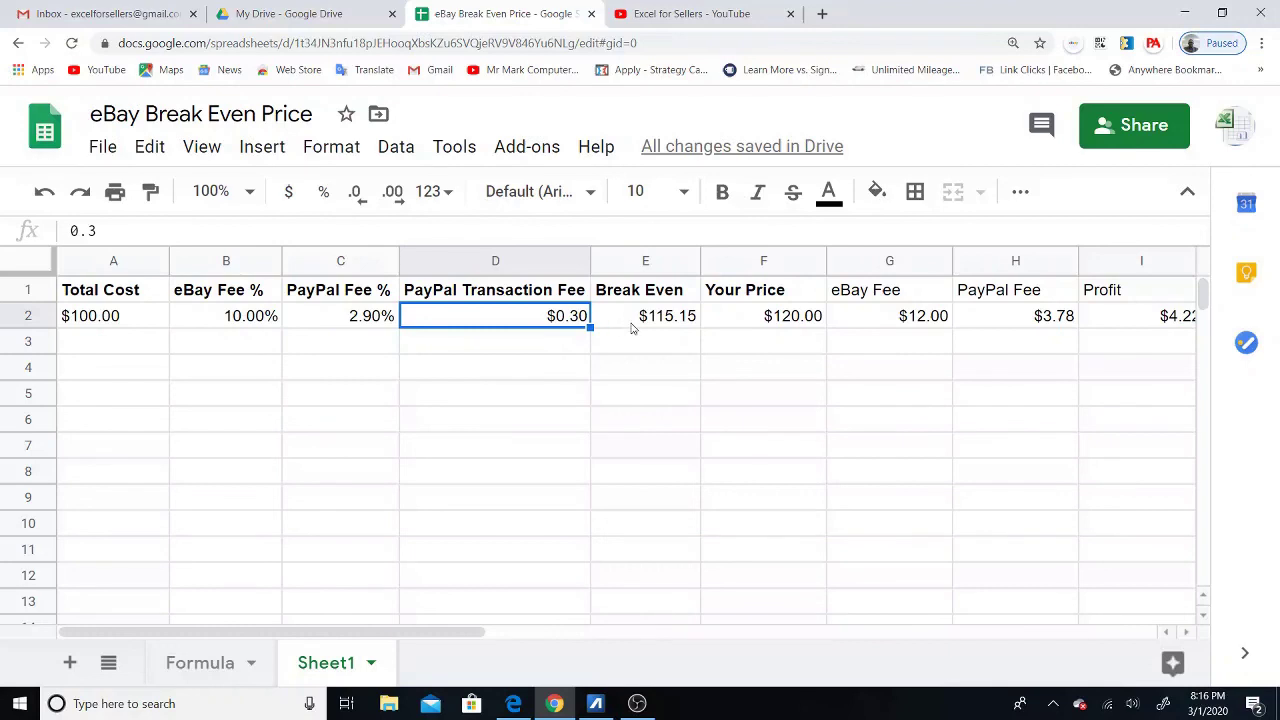
pyautogui.click(150, 318)
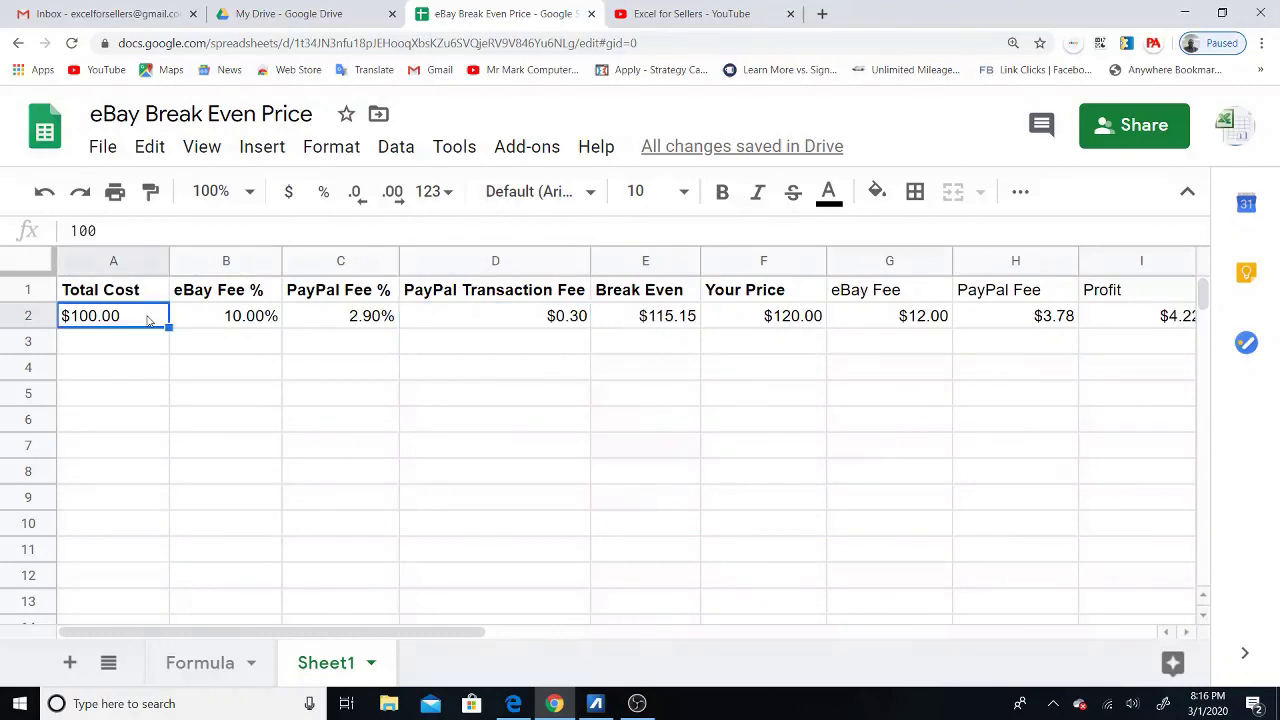